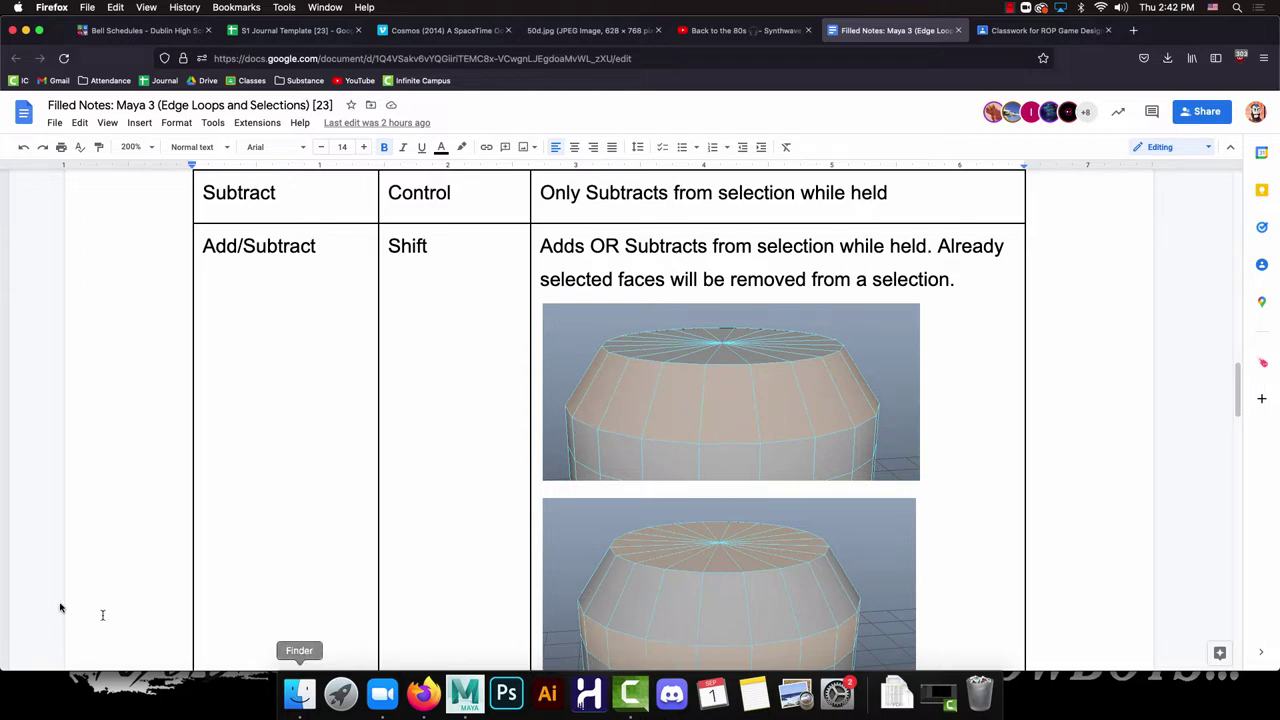
Step: Read the Add/Subtract selection row in the class notes and switch to Maya
{"action": "scroll", "coordinate": [458, 445], "scroll_direction": "down", "scroll_amount": 1}
{"action": "scroll", "coordinate": [458, 445], "scroll_direction": "down", "scroll_amount": 1}
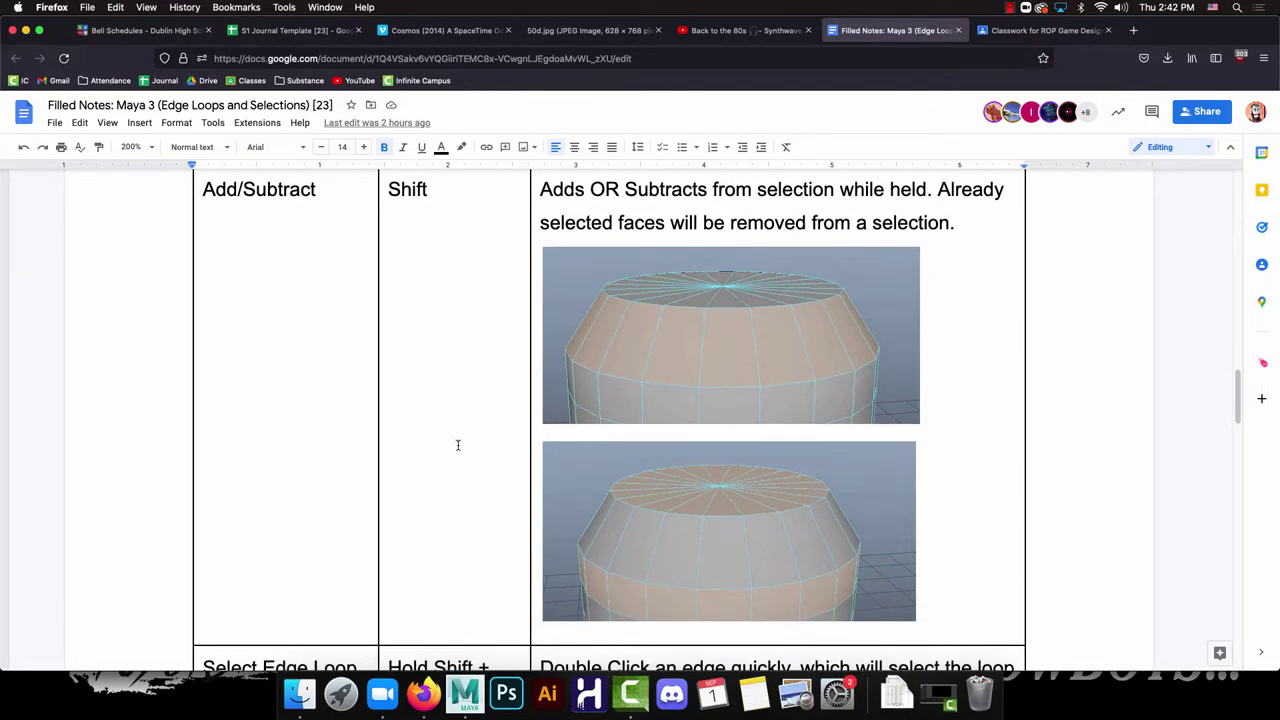
{"action": "scroll", "coordinate": [458, 445], "scroll_direction": "up", "scroll_amount": 2}
{"action": "scroll", "coordinate": [458, 445], "scroll_direction": "down", "scroll_amount": 3}
{"action": "left_click", "coordinate": [465, 693]}
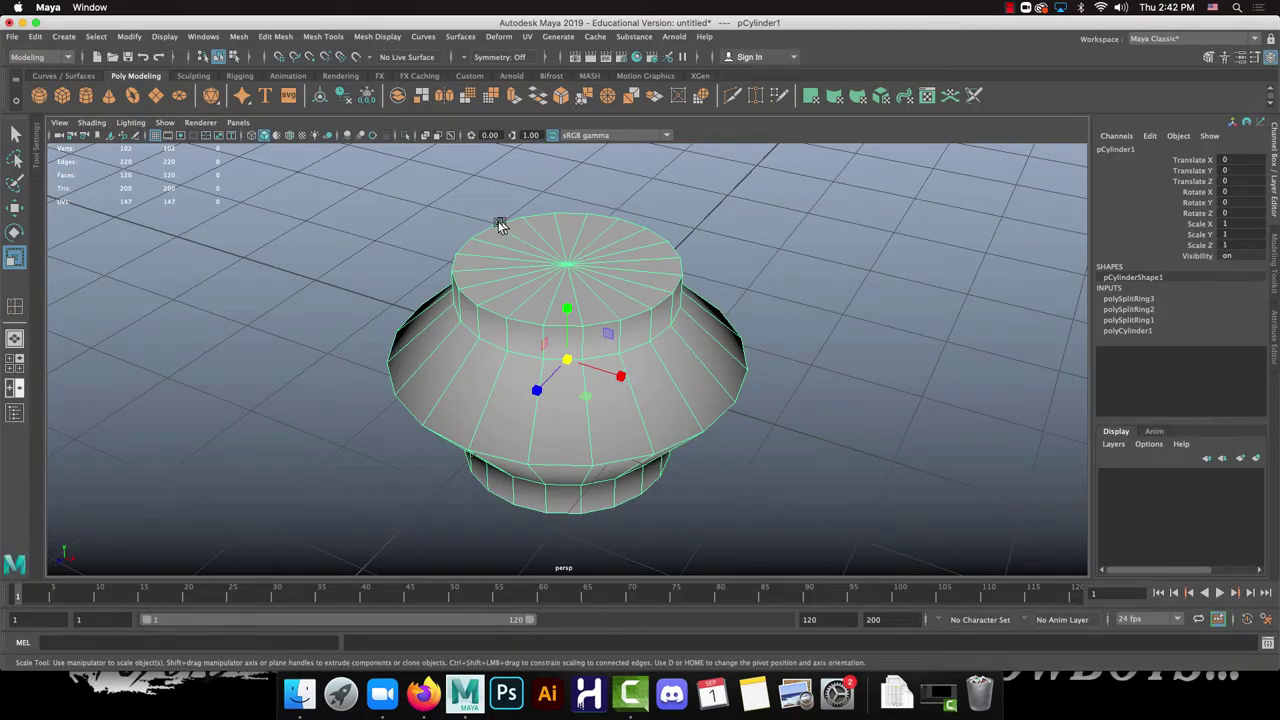
Step: In face mode, select the full ring of faces around the upper neck and add the matching ring around the base
{"action": "right_click_drag", "start_coordinate": [530, 230], "coordinate": [533, 268]}
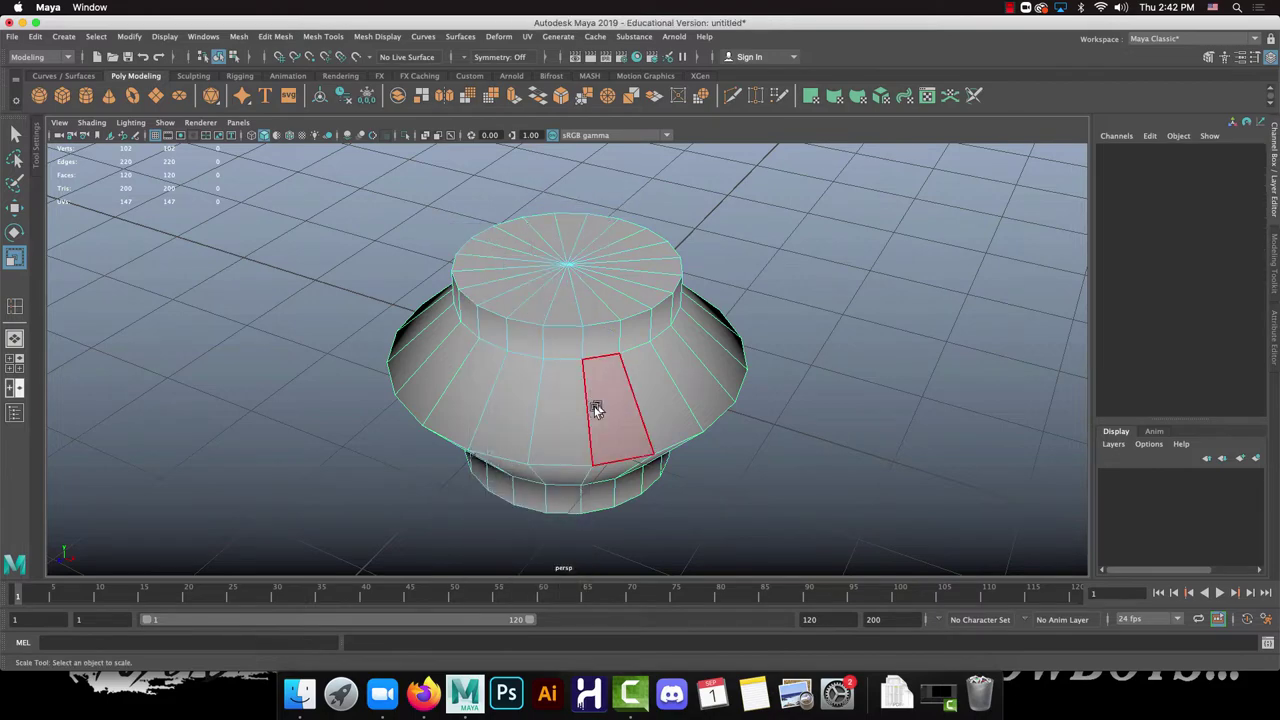
{"action": "left_click_drag", "start_coordinate": [585, 398], "coordinate": [580, 317], "text": "alt"}
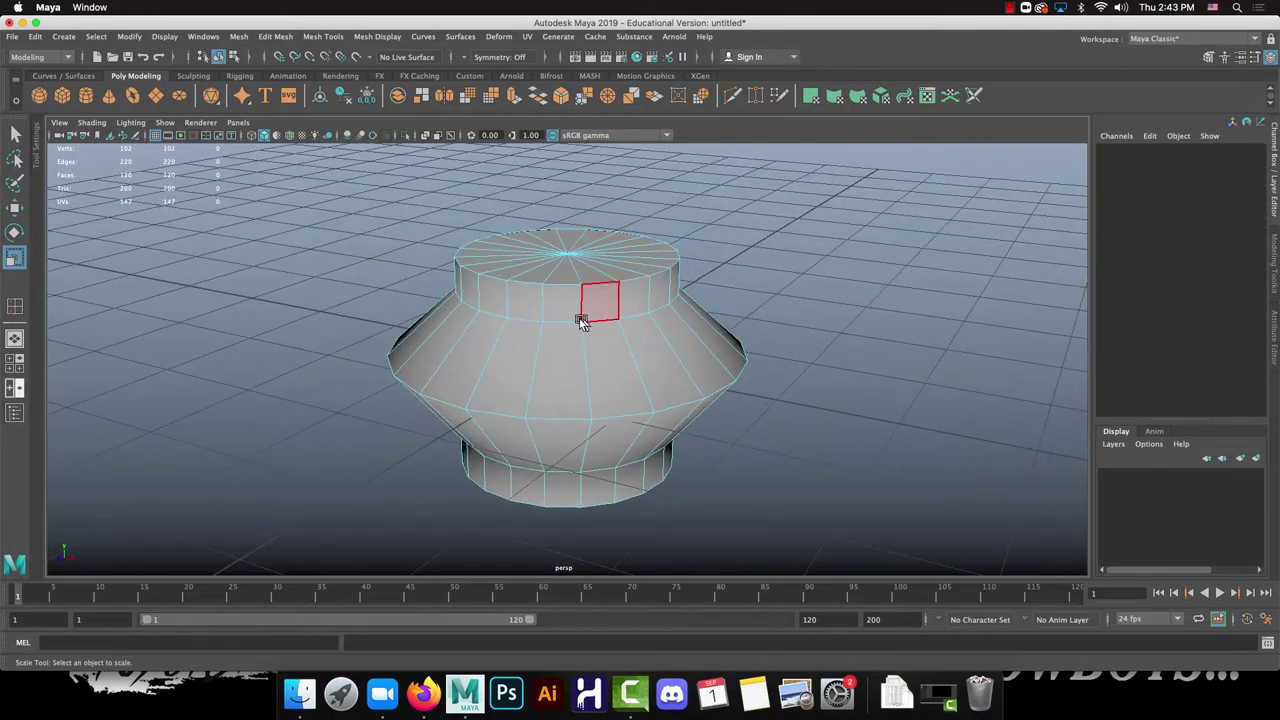
{"action": "left_click", "coordinate": [565, 314]}
{"action": "double_click", "coordinate": [610, 292], "text": "shift"}
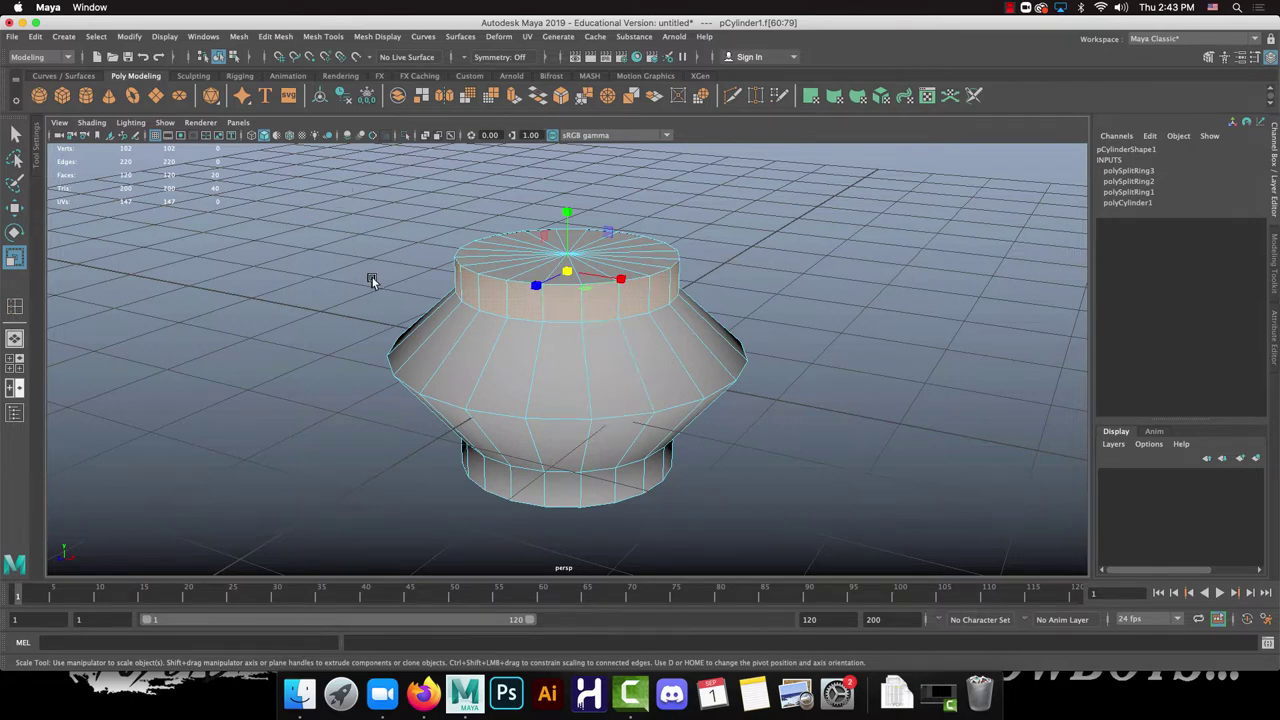
{"action": "left_click_drag", "start_coordinate": [369, 277], "coordinate": [372, 263], "text": "alt"}
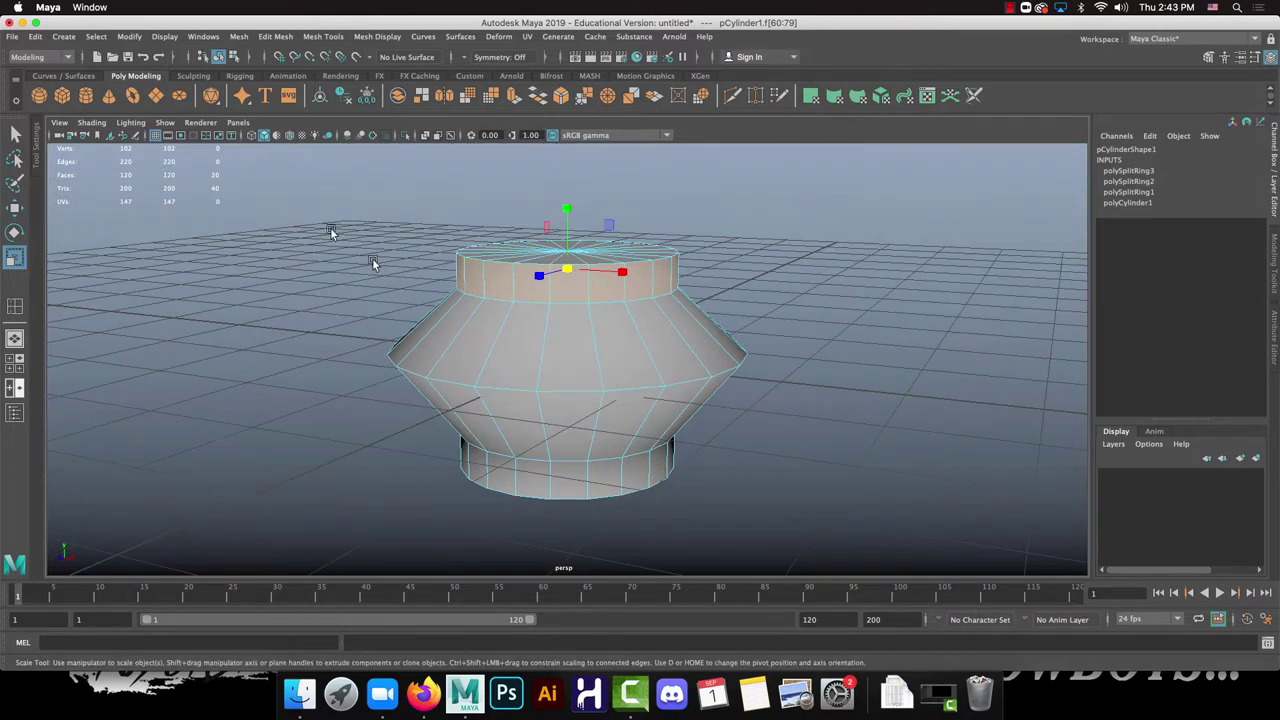
{"action": "double_click", "coordinate": [567, 483], "text": "shift"}
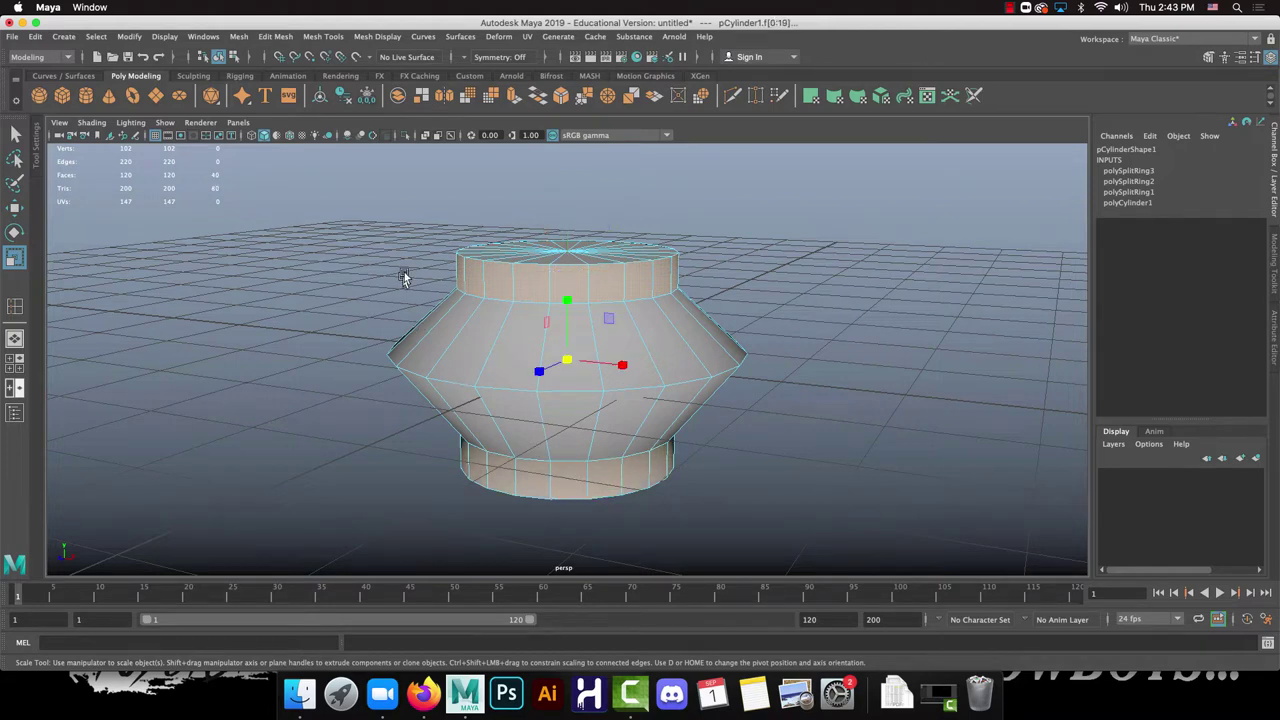
Step: Invert the face selection across the whole cylinder with a marquee in add/subtract mode, keeping the Scale tool active
{"action": "left_click_drag", "start_coordinate": [308, 165], "coordinate": [868, 557]}
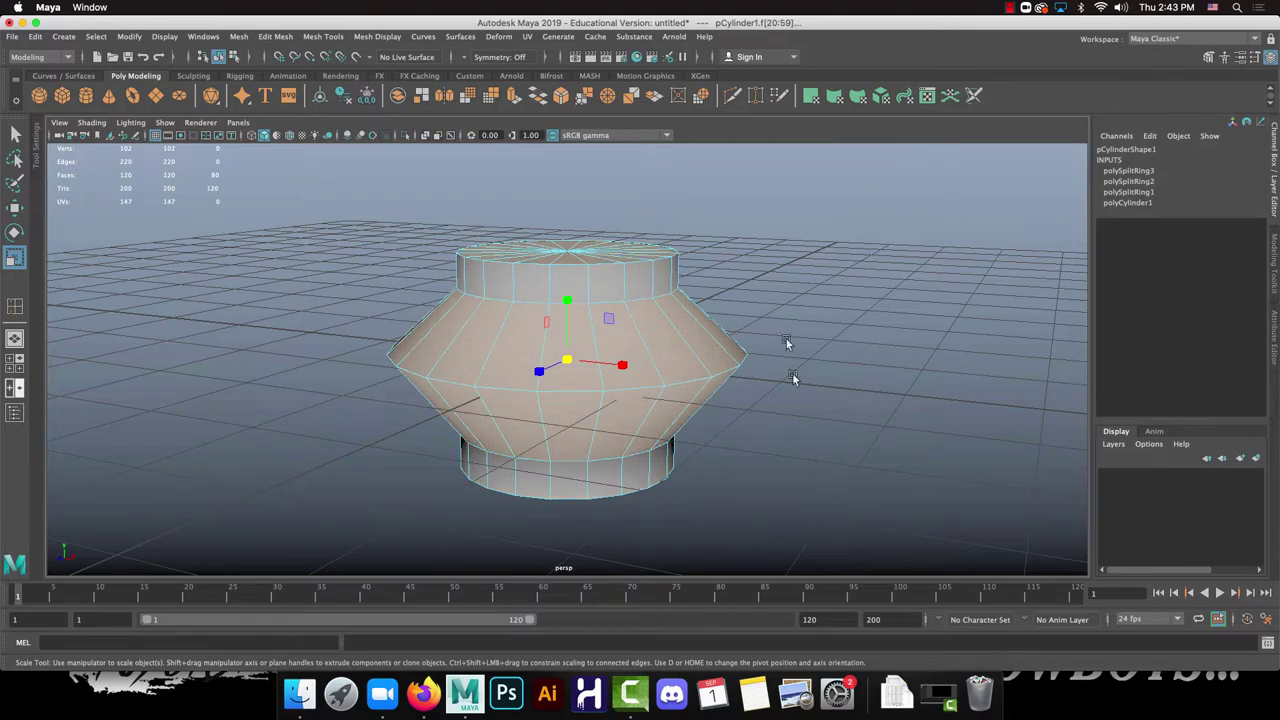
{"action": "left_click_drag", "start_coordinate": [769, 276], "coordinate": [686, 288], "text": "alt"}
{"action": "key", "text": "r"}
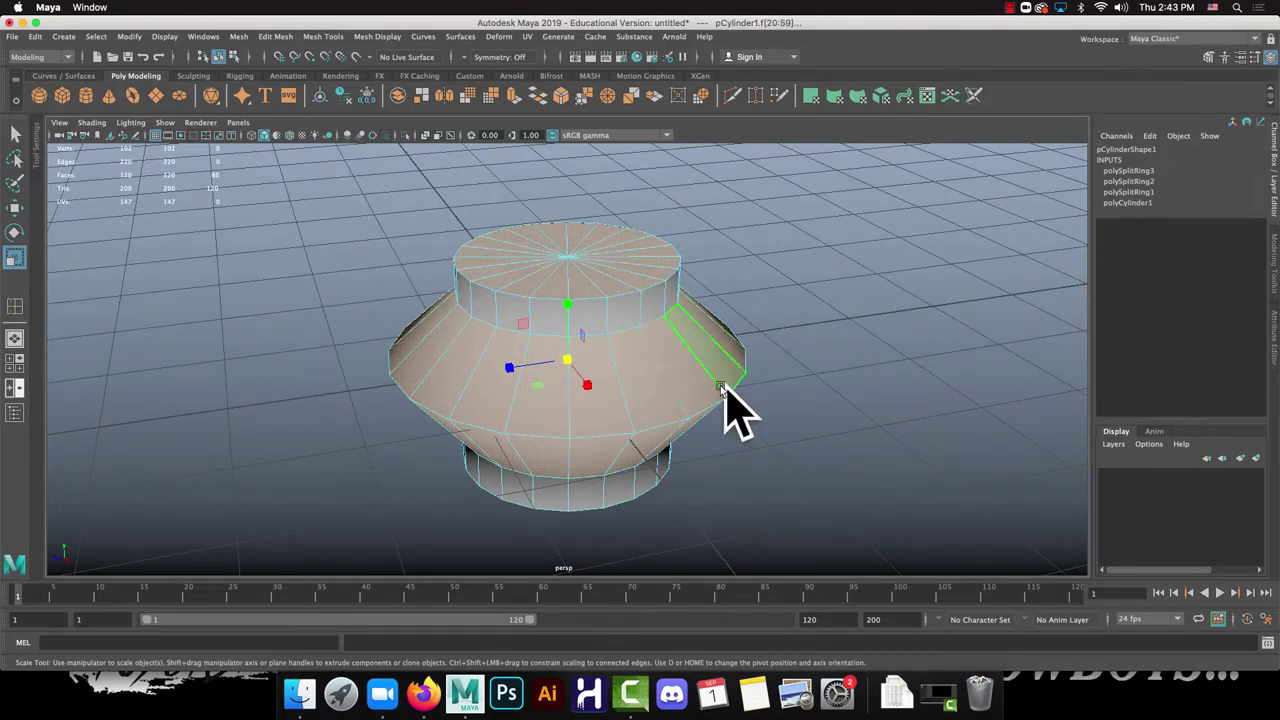
Step: Remove the top and bottom cap faces from the selection, leaving only the two sloping middle bands selected
{"action": "scroll", "coordinate": [723, 423], "scroll_direction": "down", "scroll_amount": 3}
{"action": "scroll", "coordinate": [722, 438], "scroll_direction": "up", "scroll_amount": 4}
{"action": "left_click_drag", "start_coordinate": [723, 438], "coordinate": [725, 335], "text": "alt"}
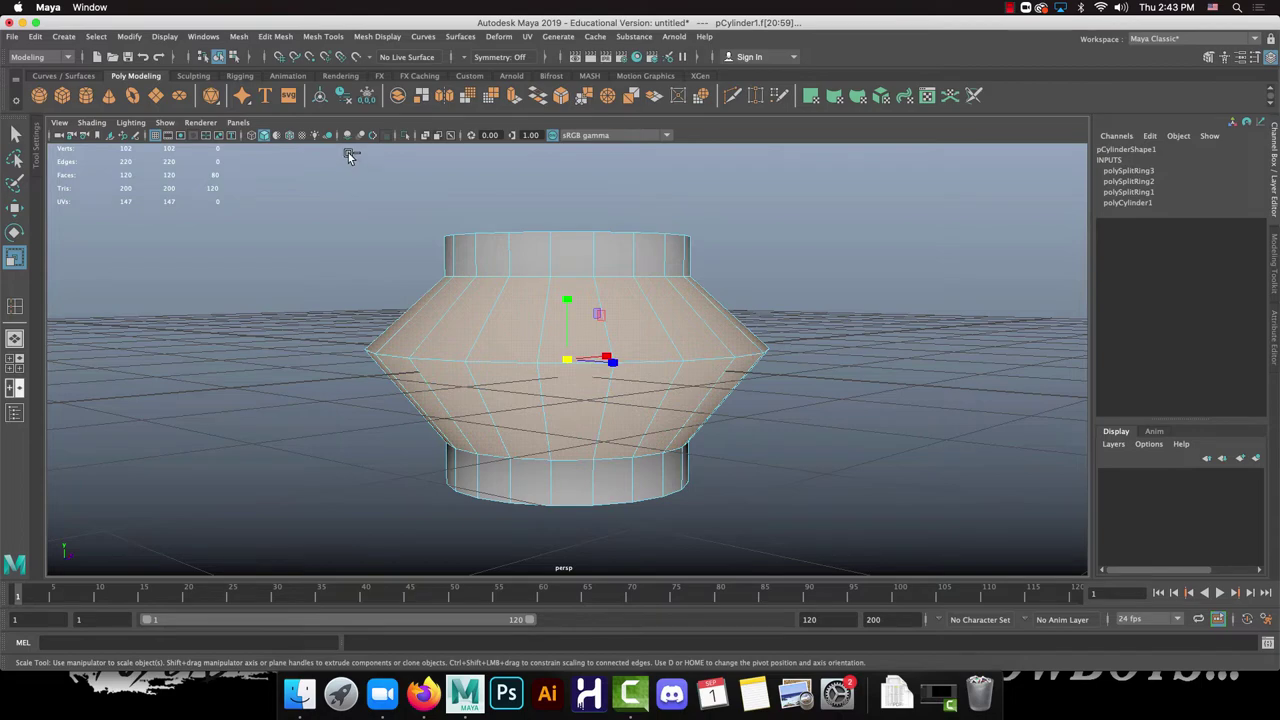
{"action": "left_click_drag", "start_coordinate": [349, 155], "coordinate": [780, 318]}
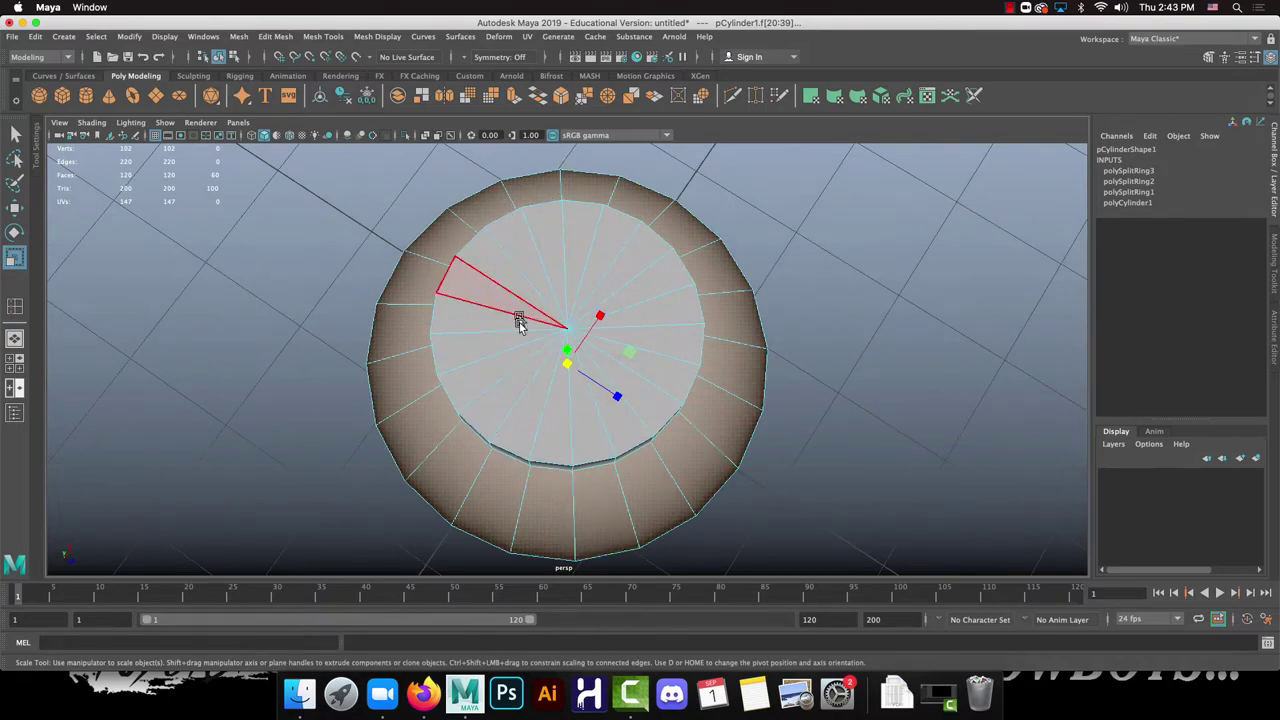
{"action": "left_click_drag", "start_coordinate": [517, 317], "coordinate": [663, 500], "text": "alt"}
{"action": "left_click_drag", "start_coordinate": [762, 556], "coordinate": [377, 463]}
{"action": "left_click_drag", "start_coordinate": [326, 393], "coordinate": [516, 415], "text": "alt"}
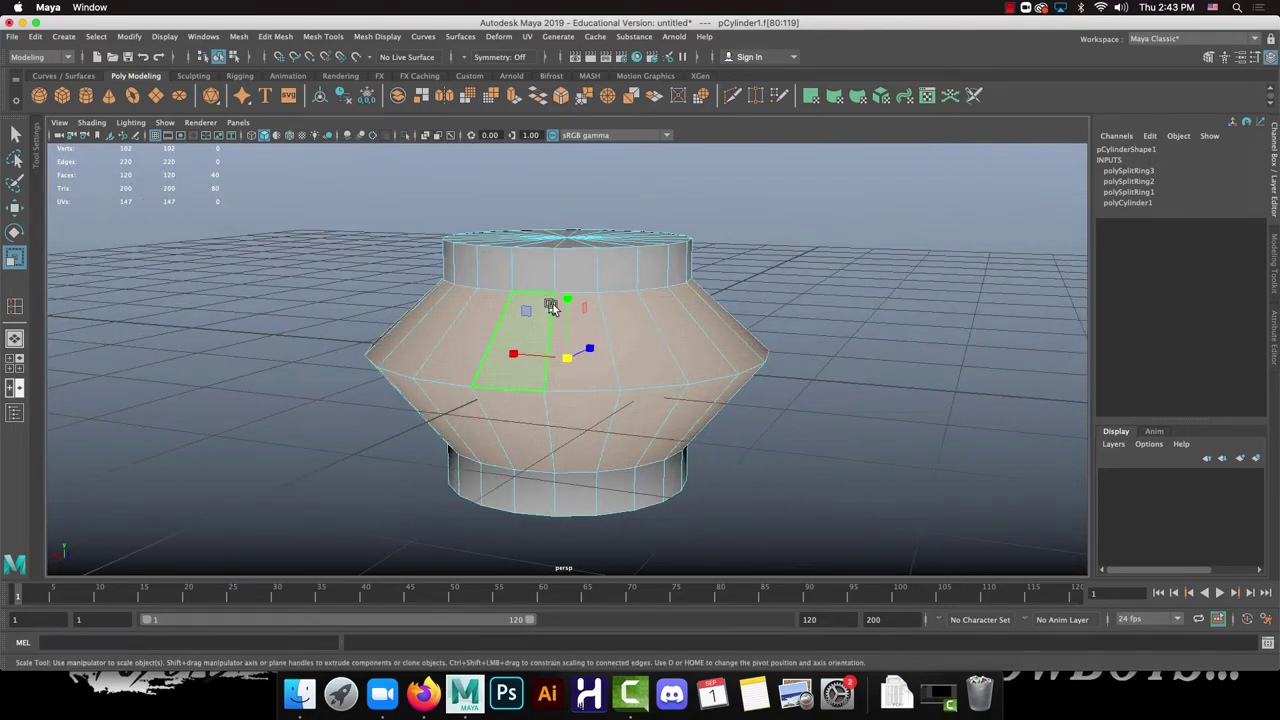
Step: Try scaling the two selected middle bands vertically and undo the scaling
{"action": "left_click_drag", "start_coordinate": [567, 299], "coordinate": [572, 392]}
{"action": "key", "text": "ctrl+z"}
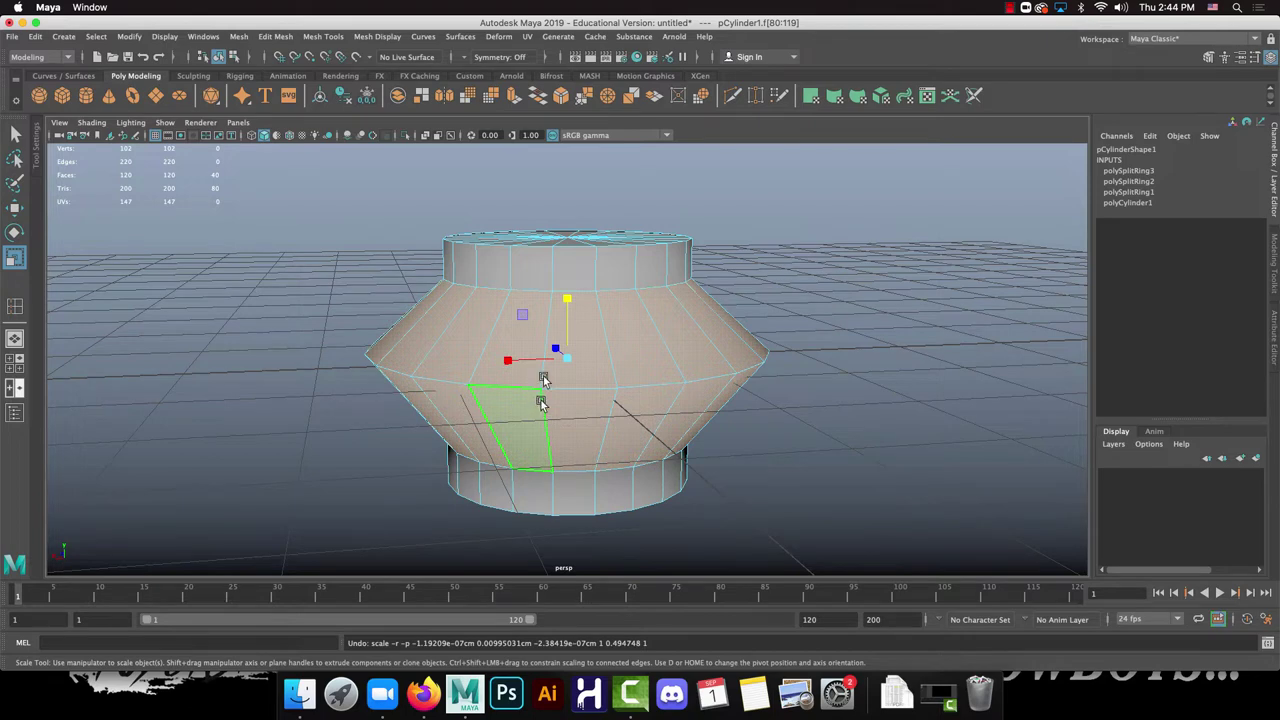
Step: Insert an edge loop around the upper sloping band and scale it outward to round the shoulder
{"action": "left_click", "coordinate": [317, 37]}
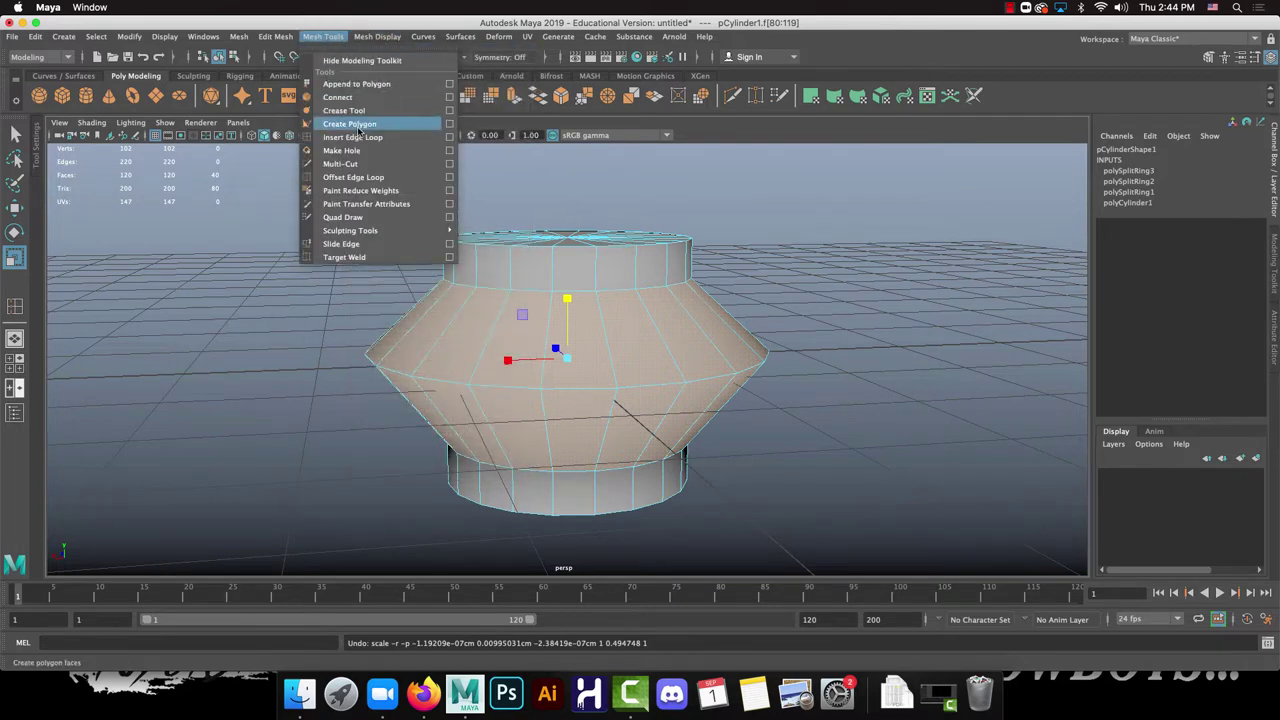
{"action": "left_click", "coordinate": [352, 138]}
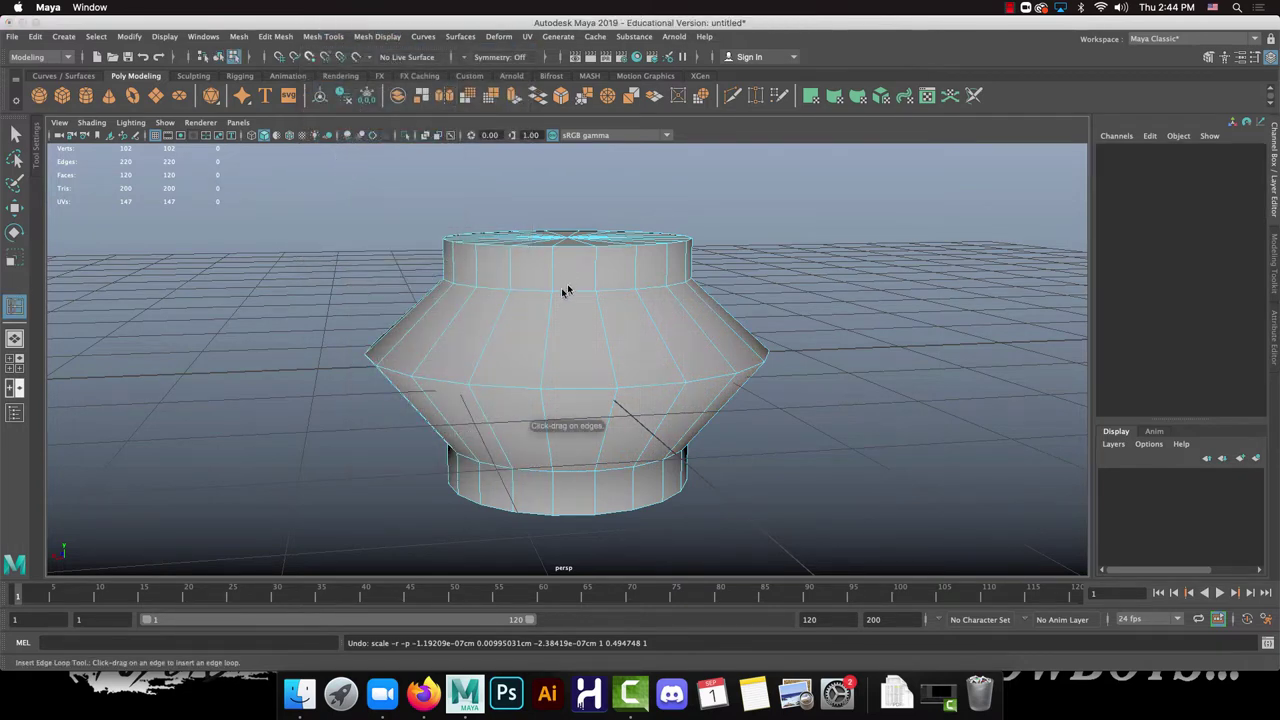
{"action": "scroll", "coordinate": [543, 313], "scroll_direction": "down", "scroll_amount": 2}
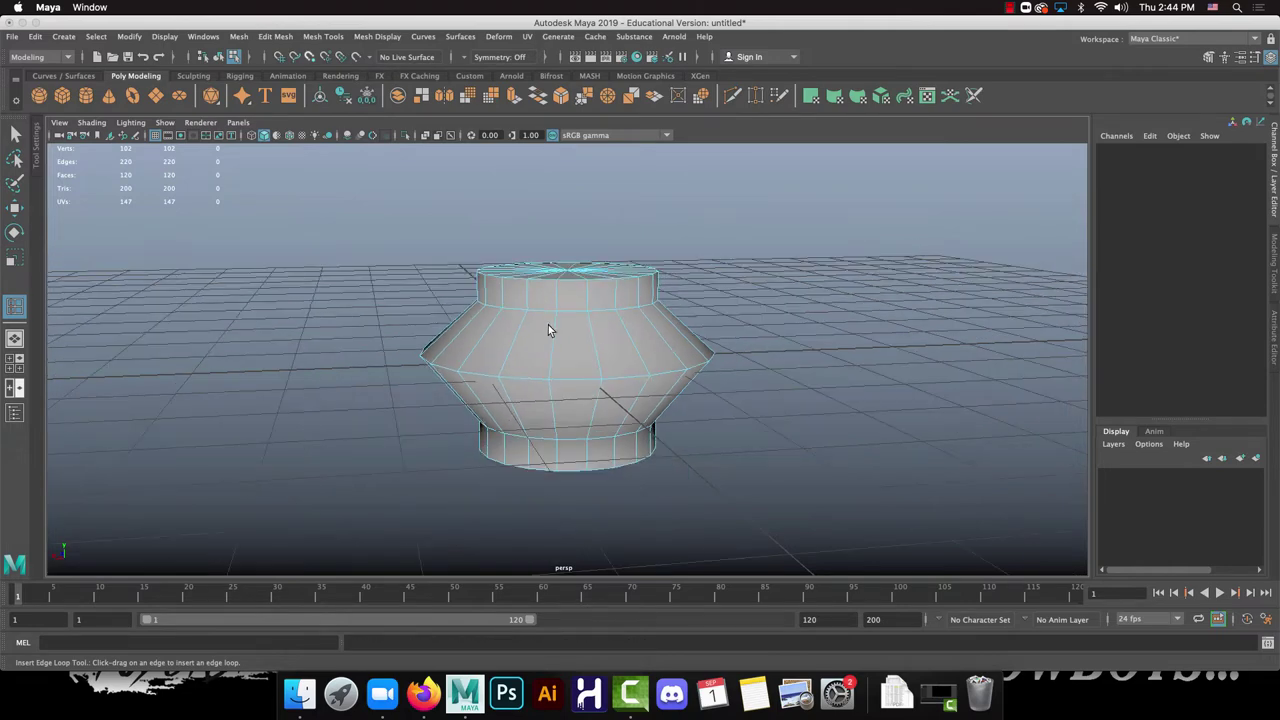
{"action": "scroll", "coordinate": [540, 320], "scroll_direction": "up", "scroll_amount": 5}
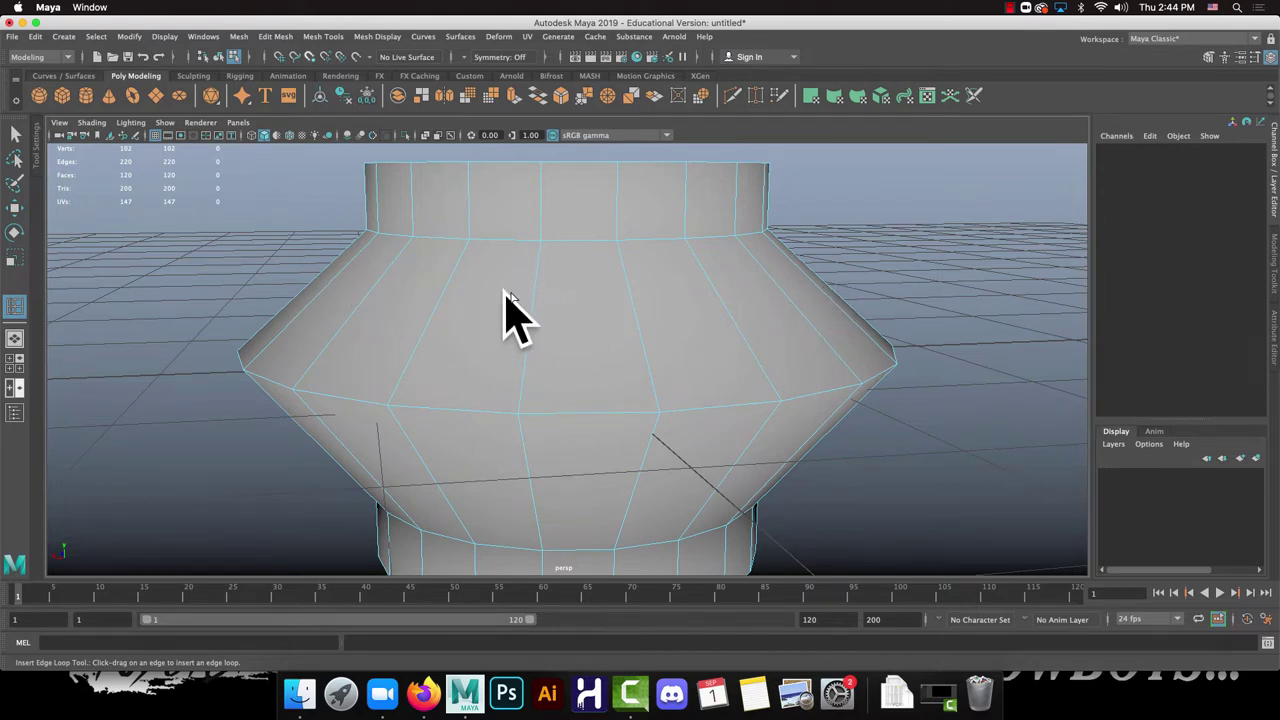
{"action": "left_click_drag", "start_coordinate": [539, 265], "coordinate": [529, 357]}
{"action": "left_click_drag", "start_coordinate": [541, 304], "coordinate": [641, 258]}
{"action": "left_click", "coordinate": [15, 259]}
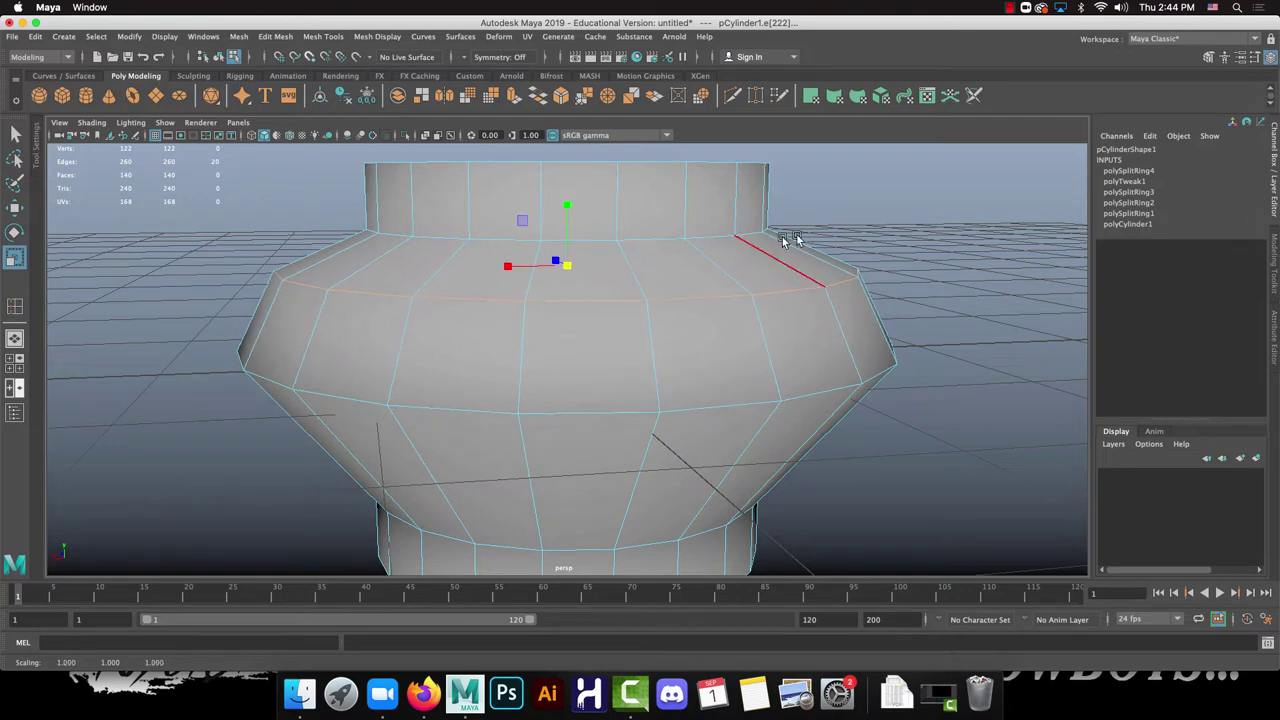
Step: Return the cylinder to object mode, deselect it and check its rounded profile from below
{"action": "right_click_drag", "start_coordinate": [785, 240], "coordinate": [866, 214]}
{"action": "left_click", "coordinate": [914, 229]}
{"action": "left_click_drag", "start_coordinate": [864, 302], "coordinate": [434, 295], "text": "alt"}
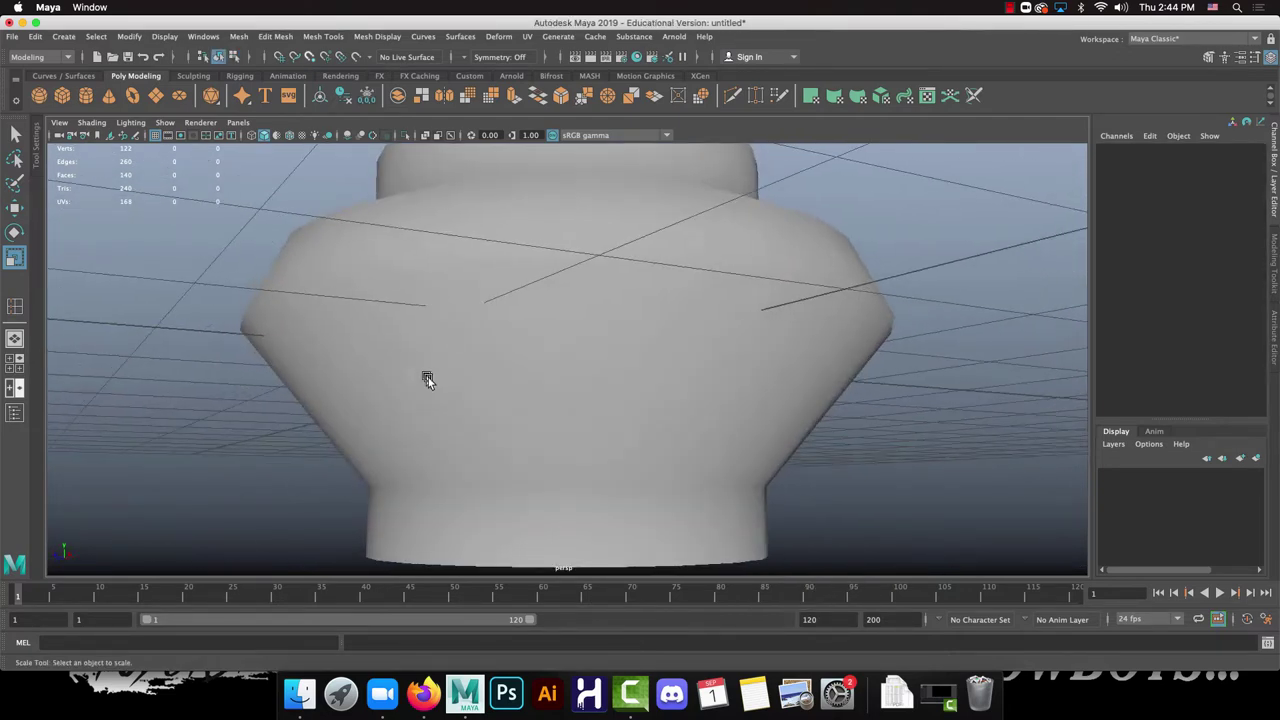
Step: Switch to the class notes in Firefox and read the Select Edge Loop row
{"action": "left_click", "coordinate": [423, 694]}
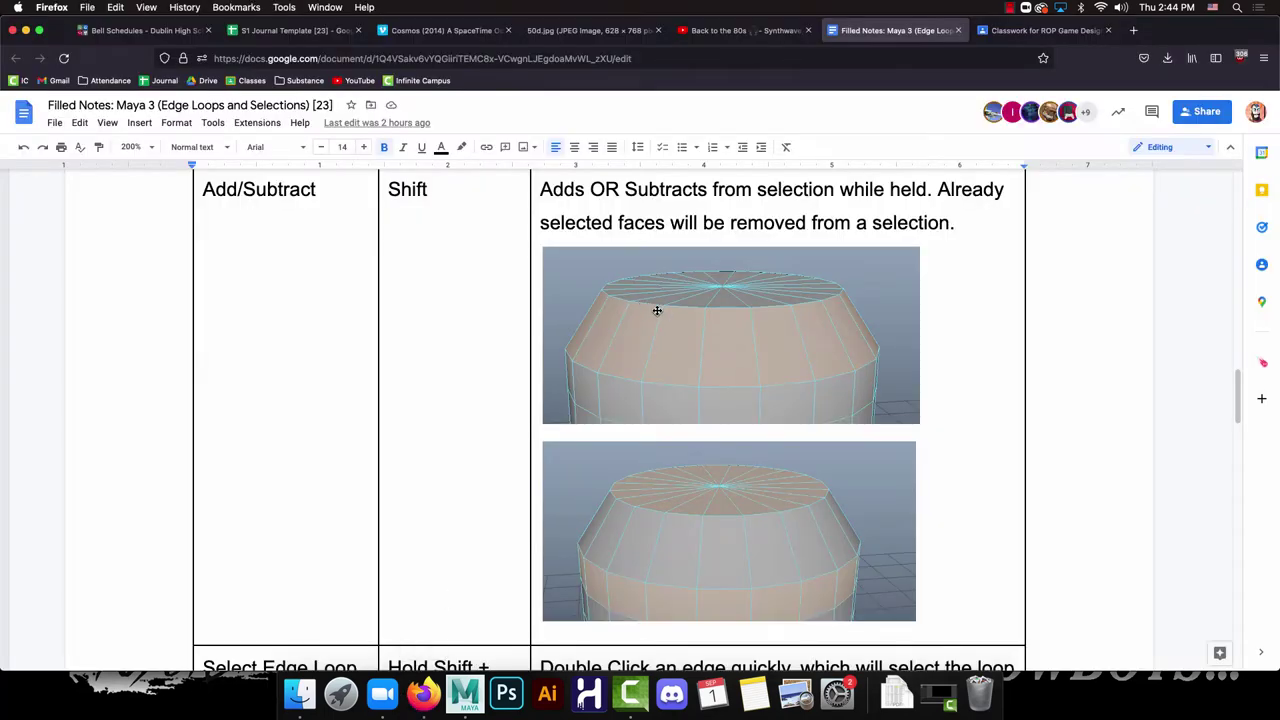
{"action": "scroll", "coordinate": [657, 312], "scroll_direction": "up", "scroll_amount": 3}
{"action": "scroll", "coordinate": [652, 322], "scroll_direction": "down", "scroll_amount": 5}
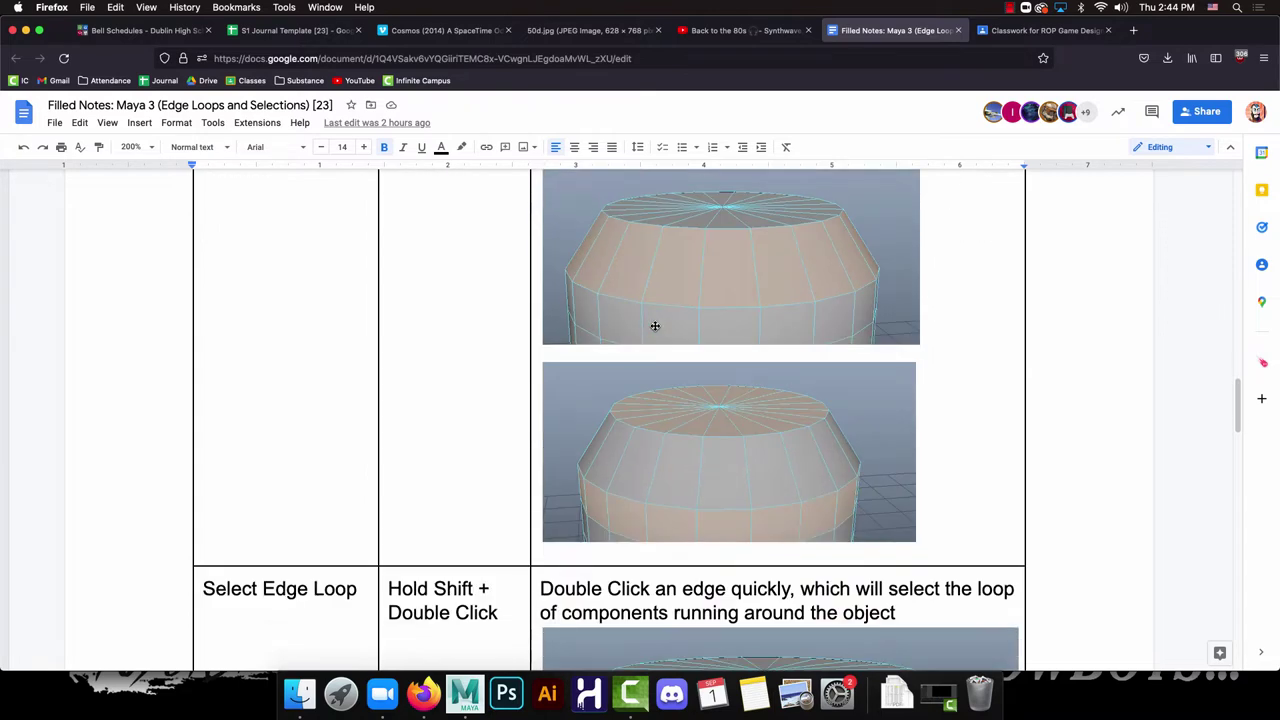
{"action": "scroll", "coordinate": [655, 326], "scroll_direction": "down", "scroll_amount": 5}
{"action": "scroll", "coordinate": [645, 343], "scroll_direction": "up", "scroll_amount": 1}
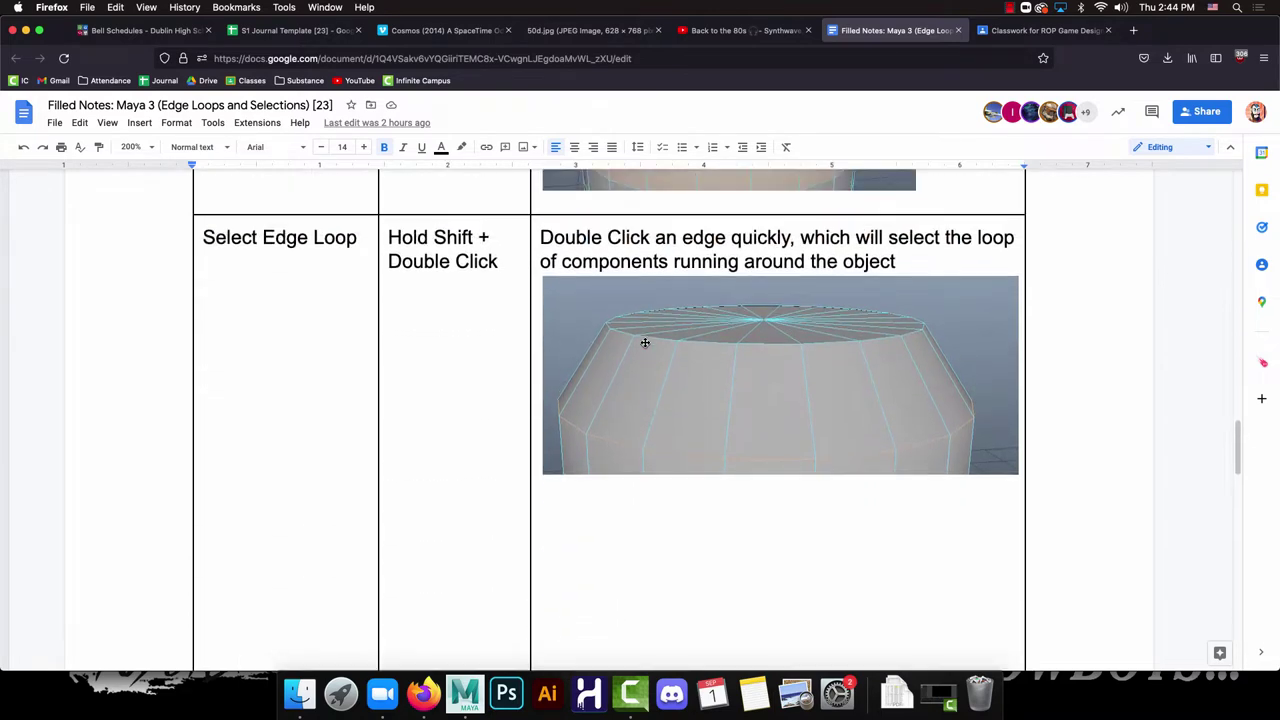
{"action": "scroll", "coordinate": [645, 343], "scroll_direction": "down", "scroll_amount": 1}
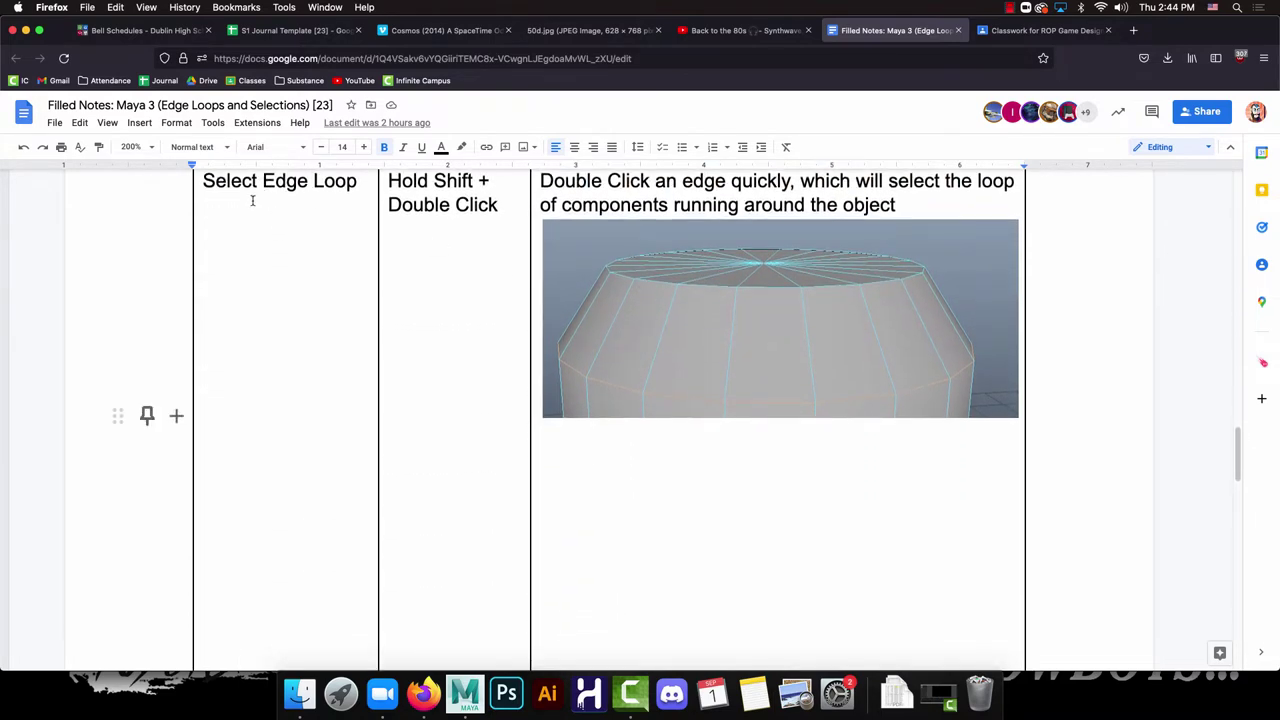
{"action": "scroll", "coordinate": [252, 200], "scroll_direction": "up", "scroll_amount": 1}
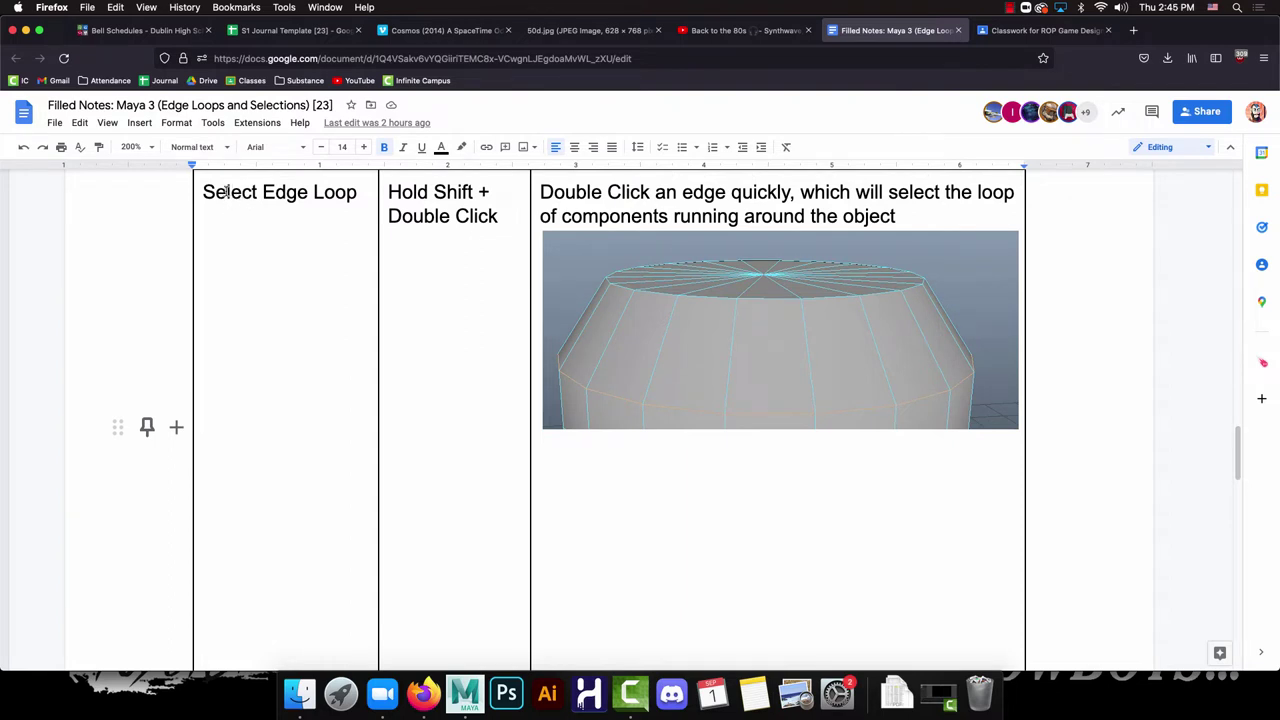
Step: Back in Maya, insert an edge loop midway in the band just above the cylinder's widest ring
{"action": "left_click", "coordinate": [464, 695]}
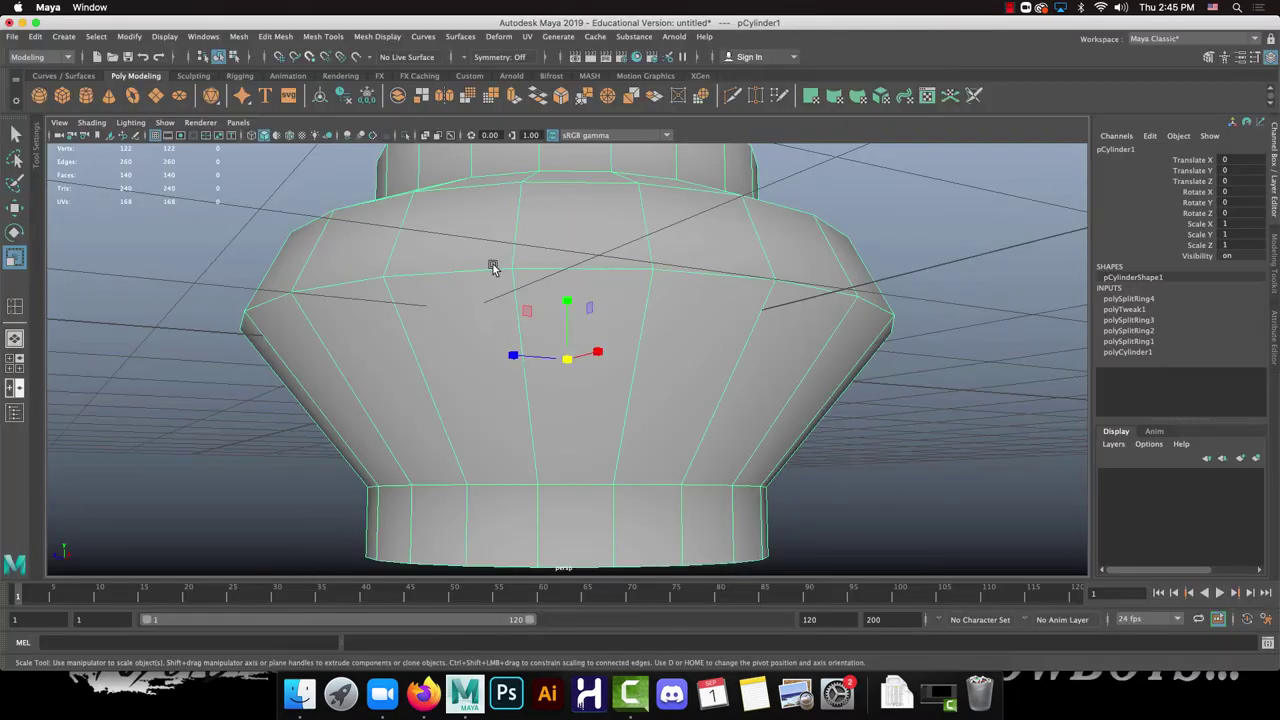
{"action": "key", "text": "f"}
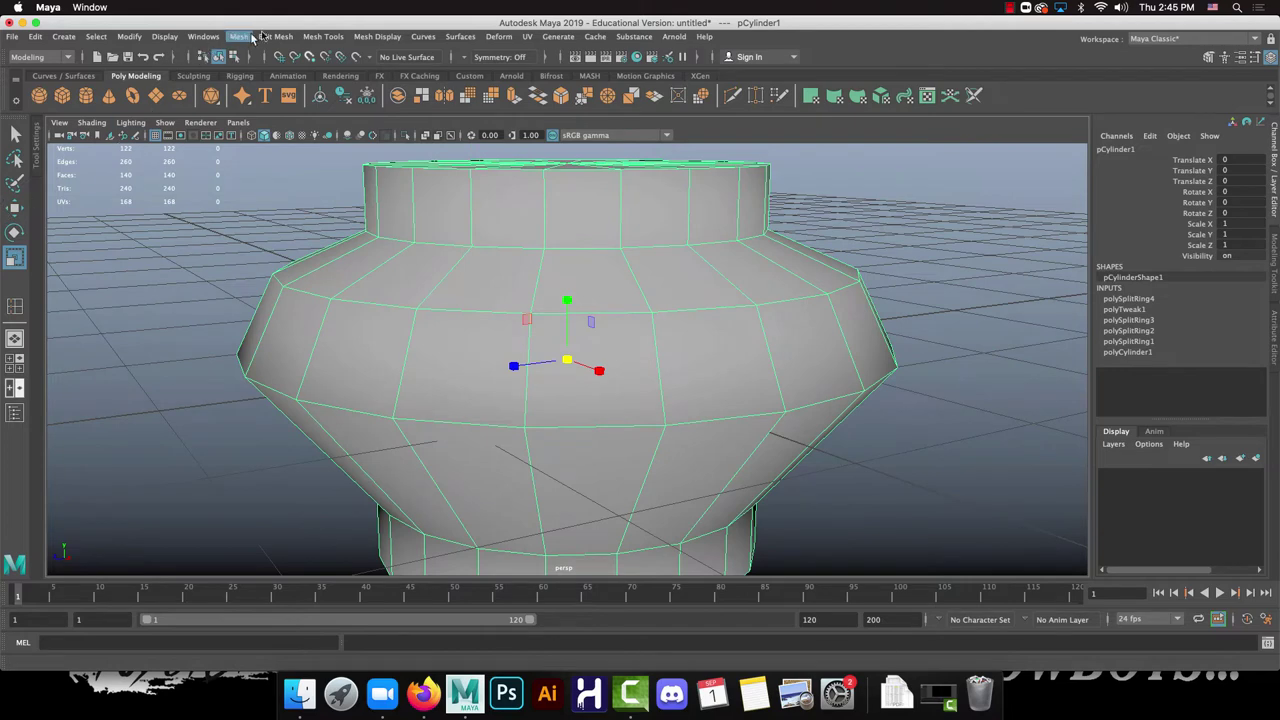
{"action": "left_click", "coordinate": [321, 37]}
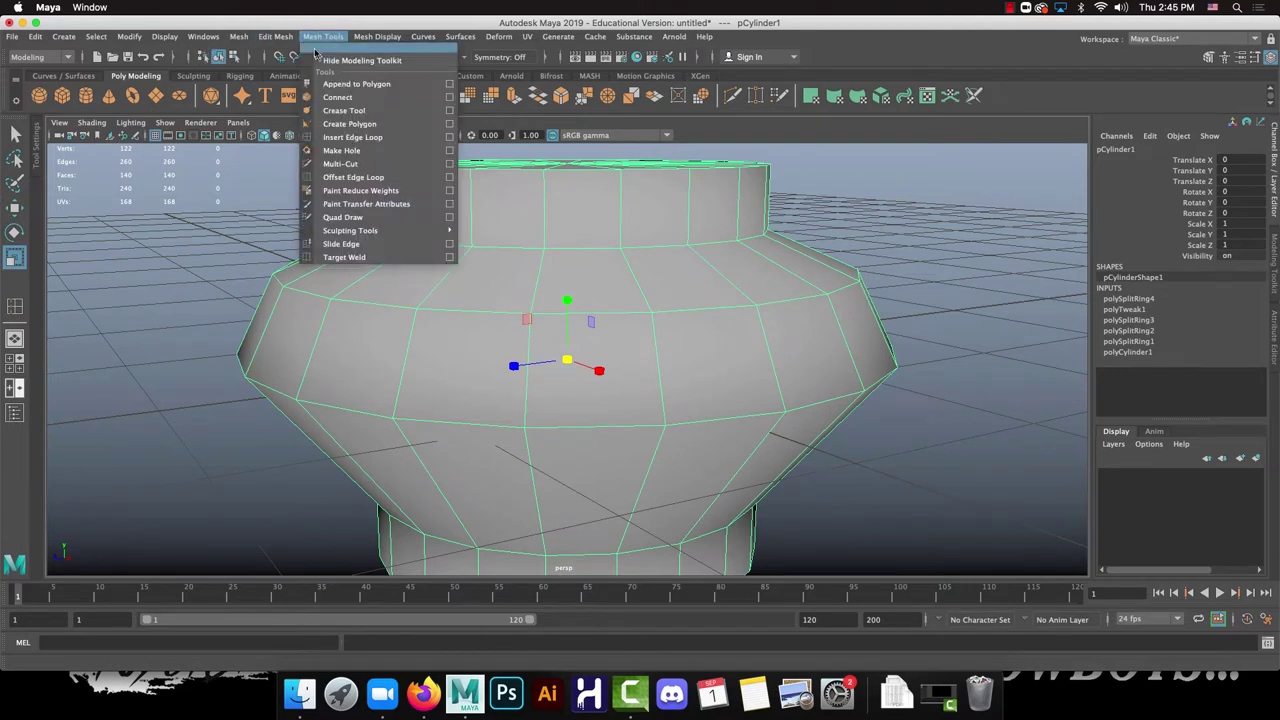
{"action": "left_click", "coordinate": [352, 137]}
{"action": "mouse_move", "coordinate": [524, 372]}
{"action": "left_mouse_down"}
{"action": "mouse_move", "coordinate": [523, 337]}
{"action": "mouse_move", "coordinate": [537, 386]}
{"action": "mouse_move", "coordinate": [529, 351]}
{"action": "mouse_move", "coordinate": [527, 373]}
{"action": "left_mouse_up"}
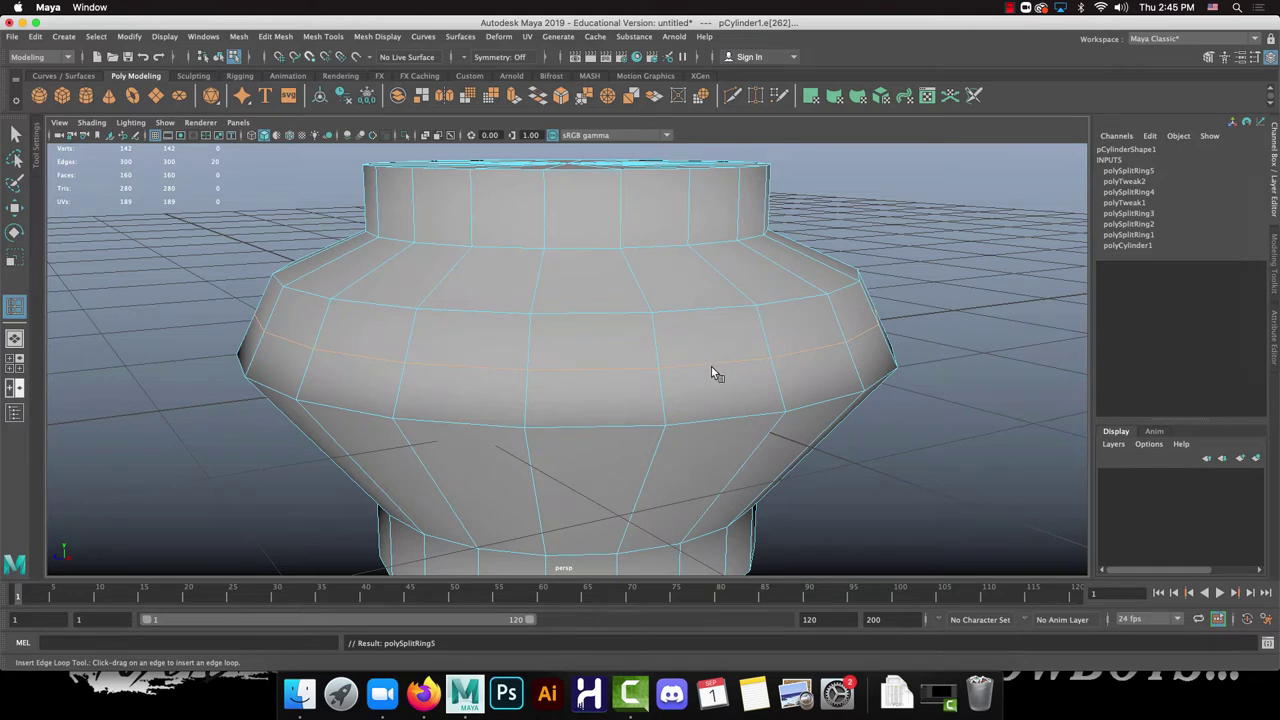
Step: Scale the newly inserted edge loop slightly outward in all directions
{"action": "key", "text": "r"}
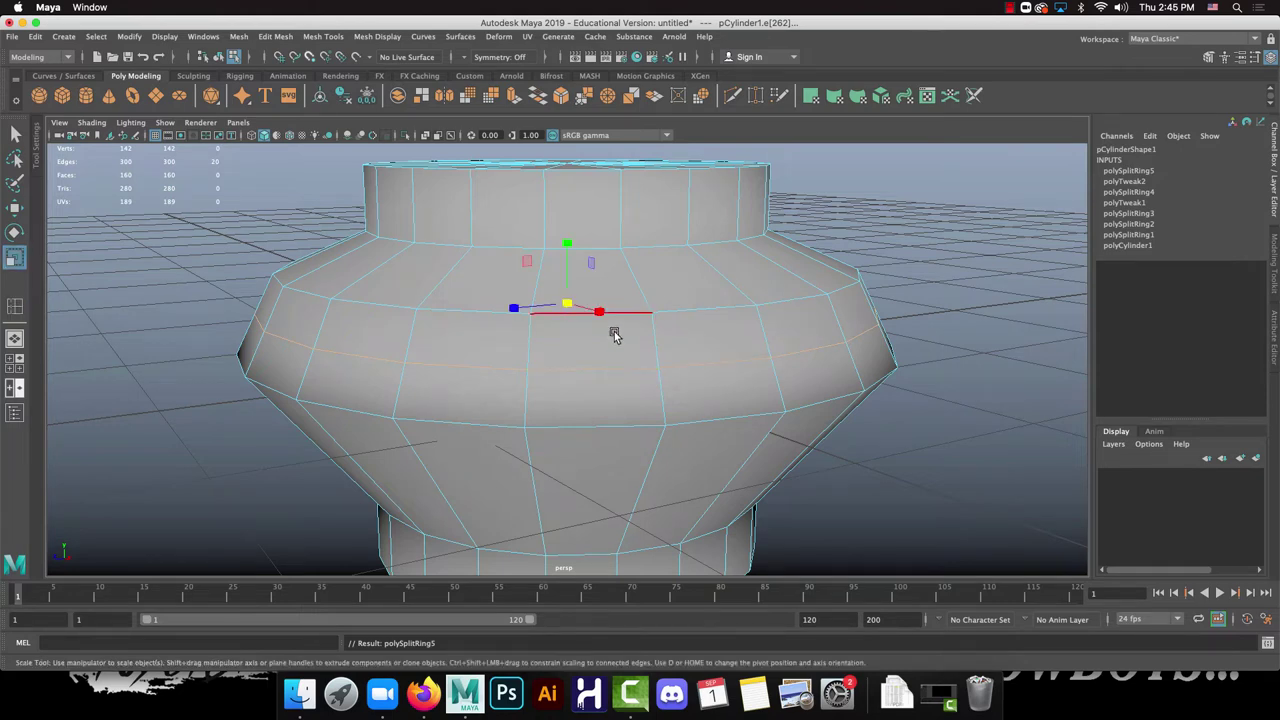
{"action": "mouse_move", "coordinate": [567, 303]}
{"action": "left_mouse_down"}
{"action": "mouse_move", "coordinate": [648, 313]}
{"action": "mouse_move", "coordinate": [575, 313]}
{"action": "left_mouse_up"}
{"action": "left_click_drag", "start_coordinate": [590, 315], "coordinate": [586, 311]}
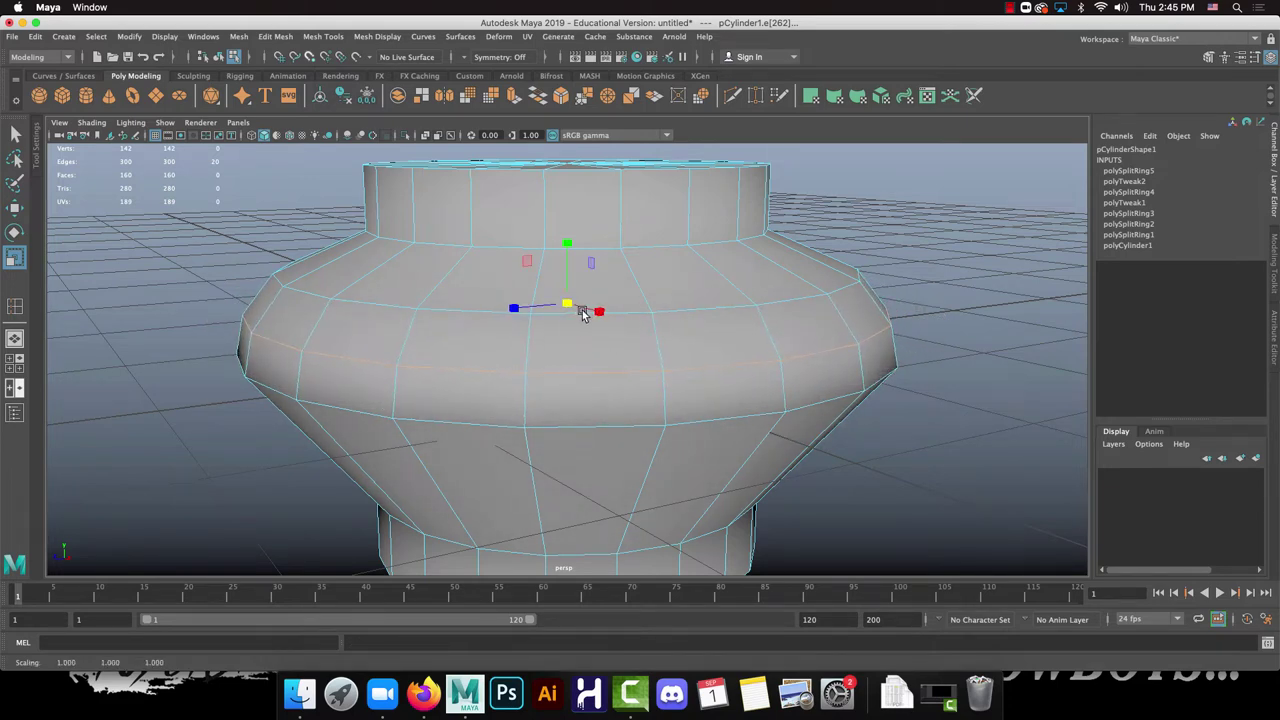
Step: With the Select tool, select the edge loop at the widest ring and add the two loops directly above it
{"action": "left_click", "coordinate": [15, 135]}
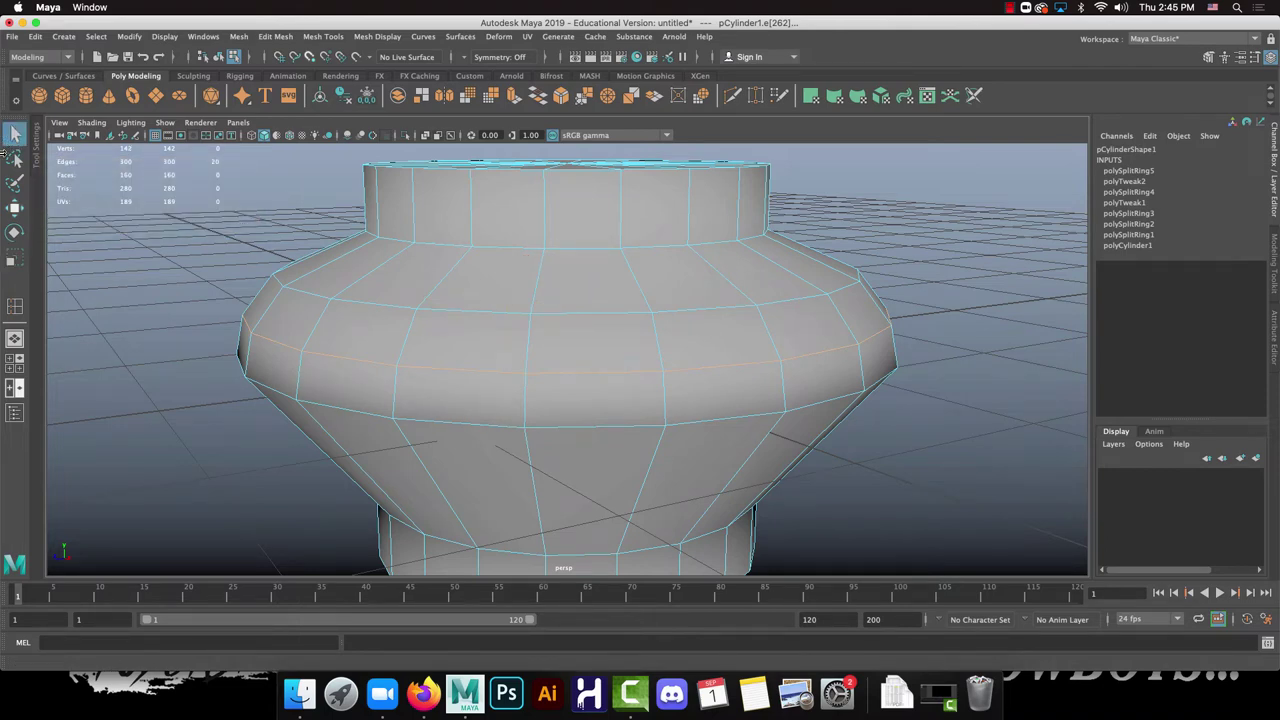
{"action": "left_click", "coordinate": [471, 426]}
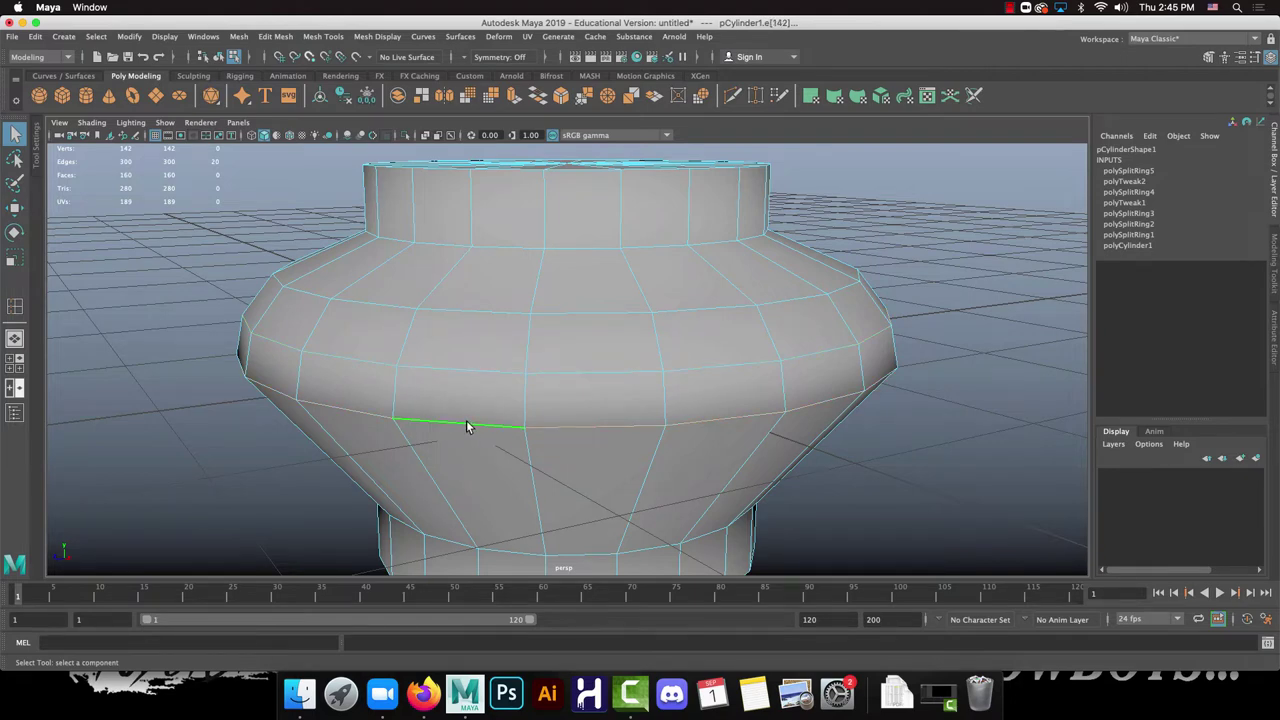
{"action": "left_click", "coordinate": [142, 364]}
{"action": "left_click", "coordinate": [503, 428]}
{"action": "double_click", "coordinate": [580, 373], "text": "shift"}
{"action": "double_click", "coordinate": [594, 327], "text": "shift"}
{"action": "left_click_drag", "start_coordinate": [251, 466], "coordinate": [262, 440], "text": "alt"}
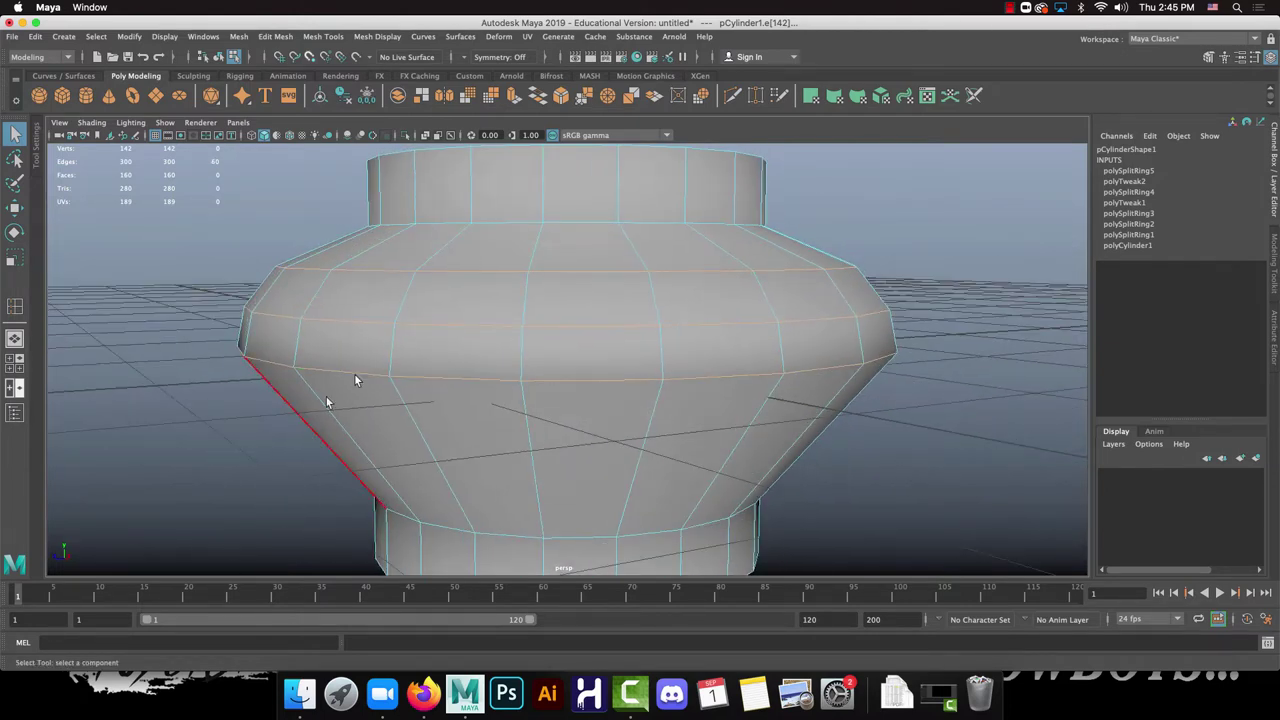
Step: Try removing the uppermost edge loop from the selection and undo the removal
{"action": "double_click", "coordinate": [468, 271], "text": "ctrl"}
{"action": "key", "text": "ctrl+z"}
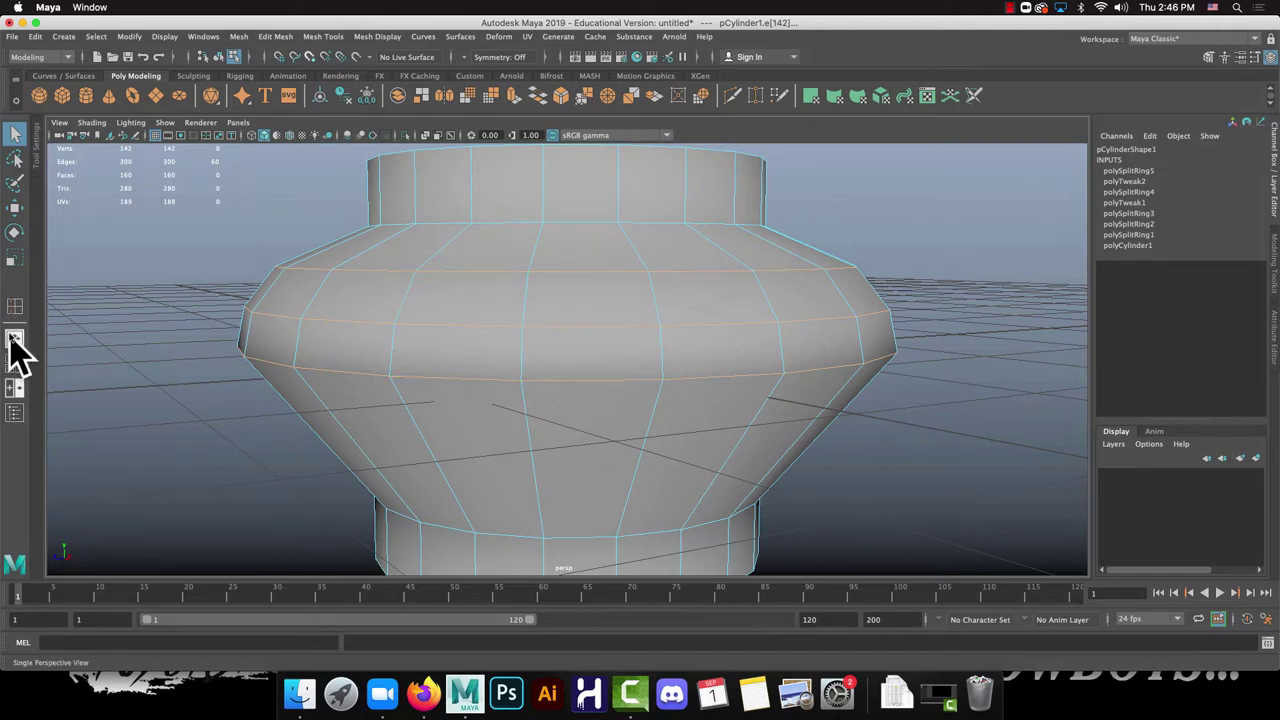
Step: Scale the three selected edge loops inward to narrow the cylinder's bulge and stretch them slightly apart vertically
{"action": "left_click", "coordinate": [14, 257]}
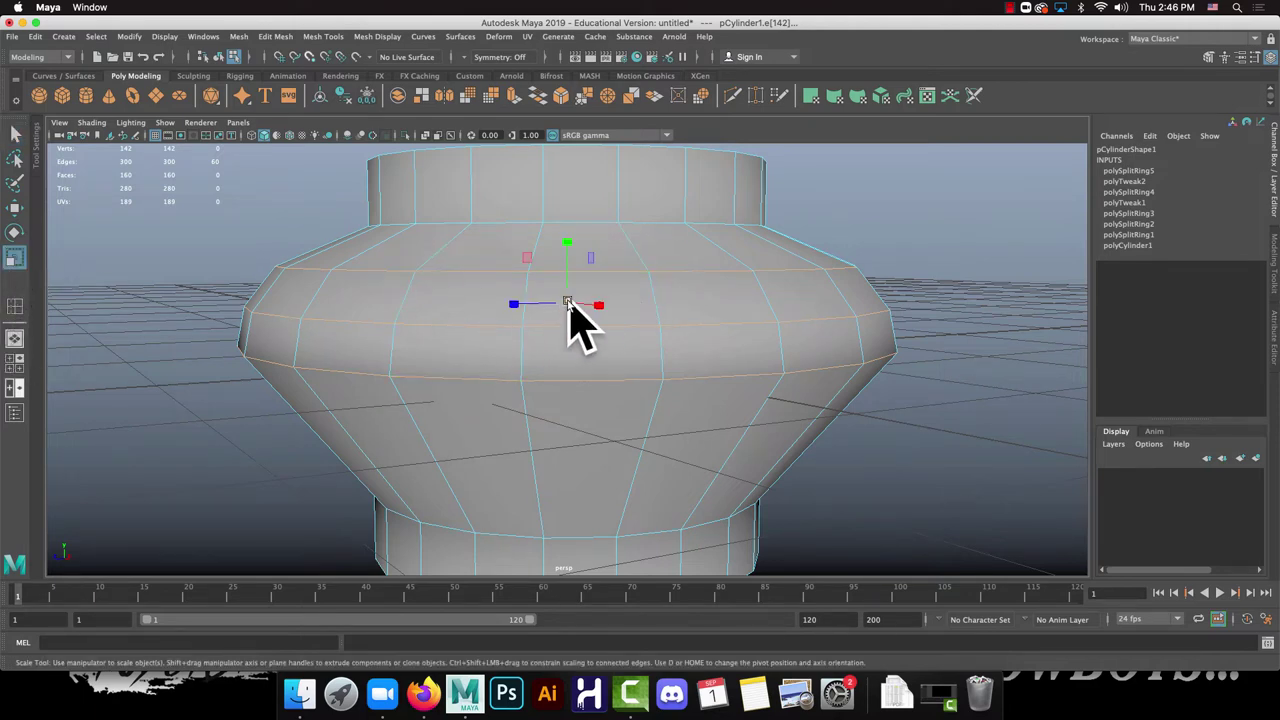
{"action": "left_click_drag", "start_coordinate": [571, 302], "coordinate": [700, 306]}
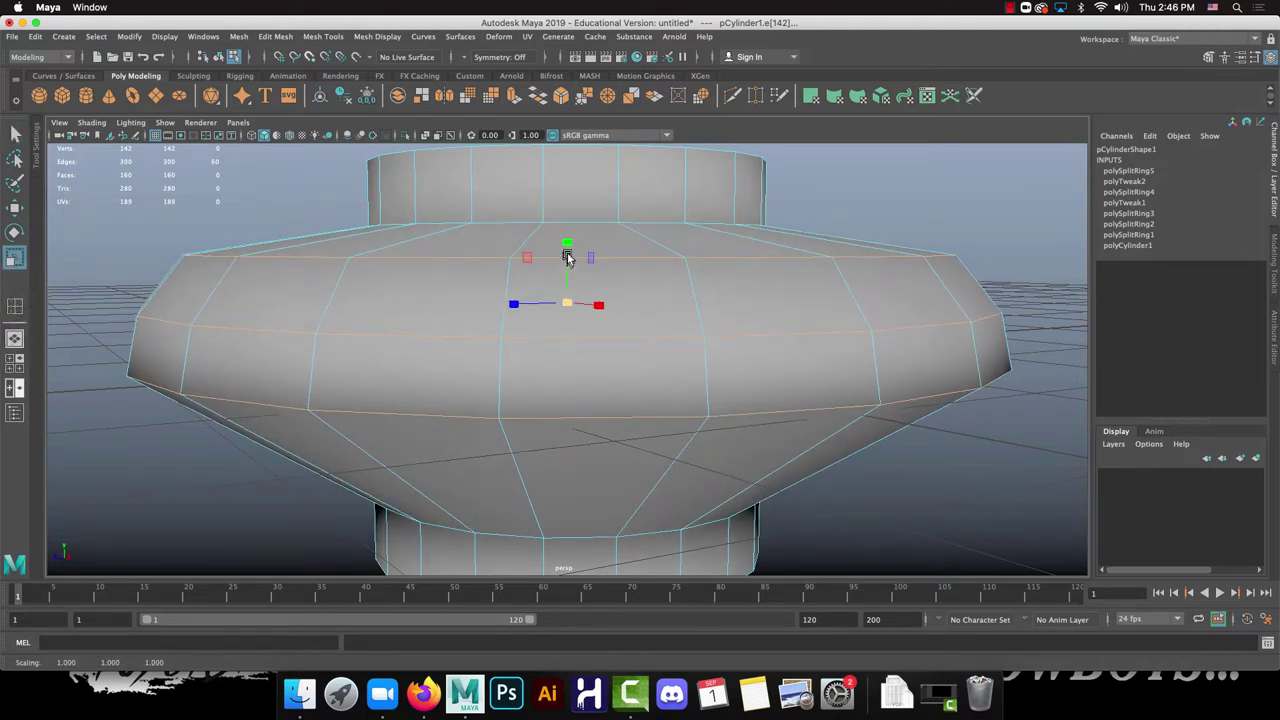
{"action": "left_click_drag", "start_coordinate": [571, 298], "coordinate": [334, 277]}
{"action": "left_click_drag", "start_coordinate": [561, 246], "coordinate": [574, 205]}
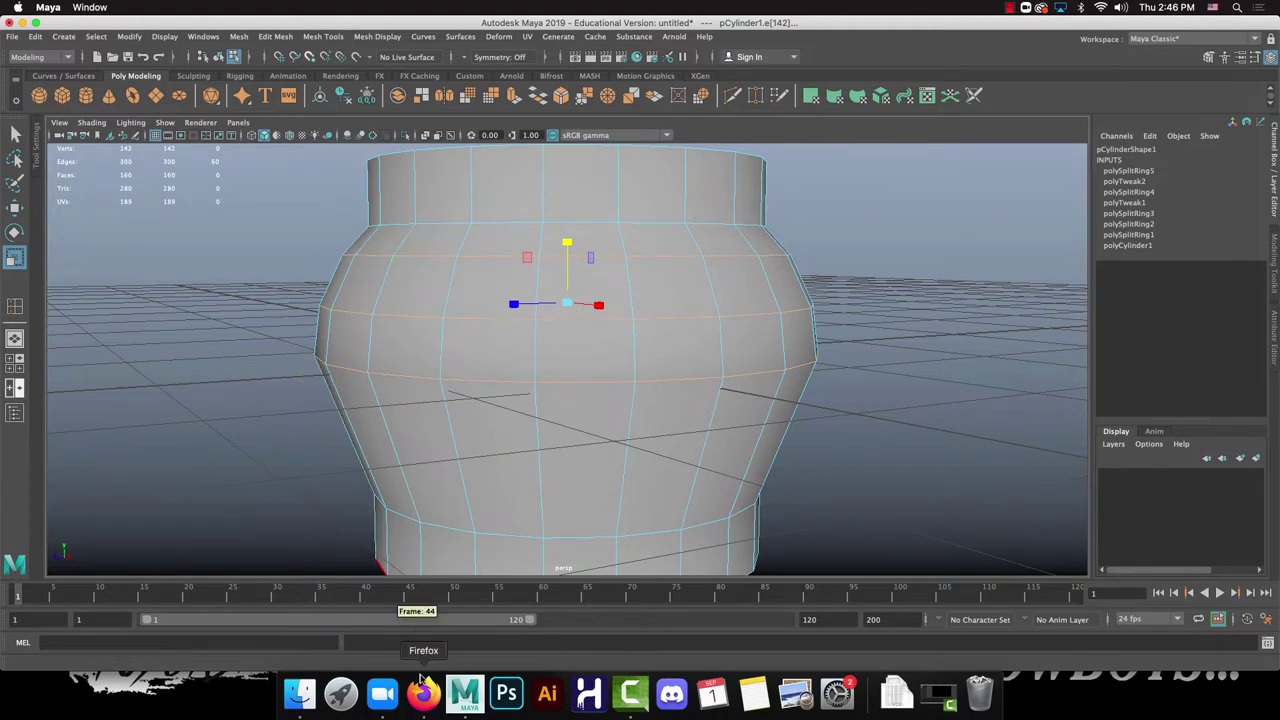
Step: Glance at the class notes in Firefox, return to Maya, clear the edge selection and switch the cylinder back to object mode
{"action": "key", "text": "super+Tab"}
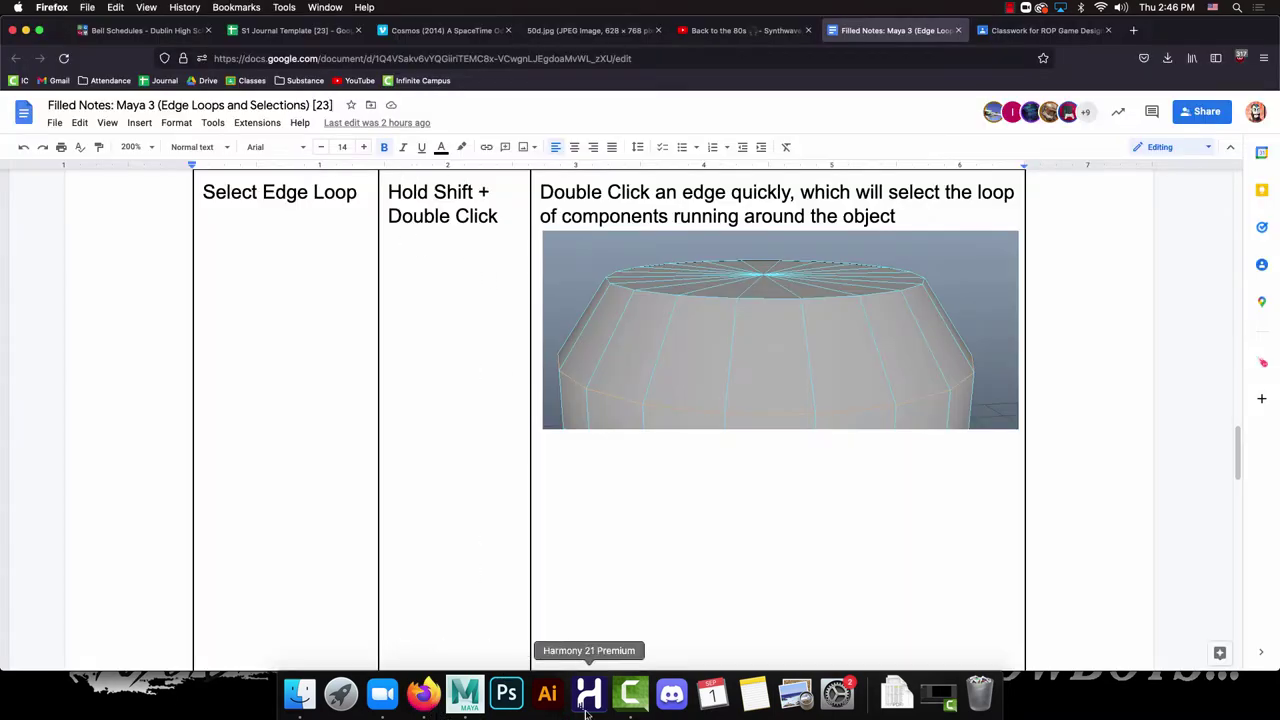
{"action": "left_click", "coordinate": [465, 693]}
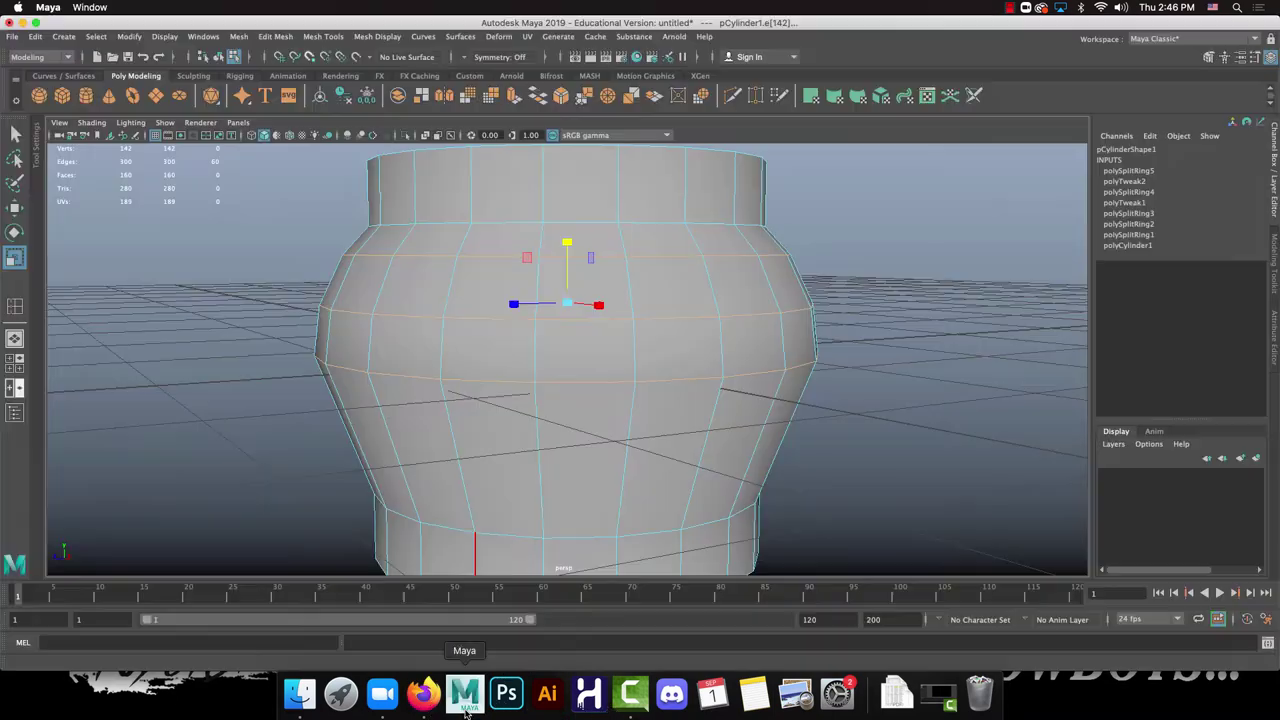
{"action": "left_click", "coordinate": [188, 308]}
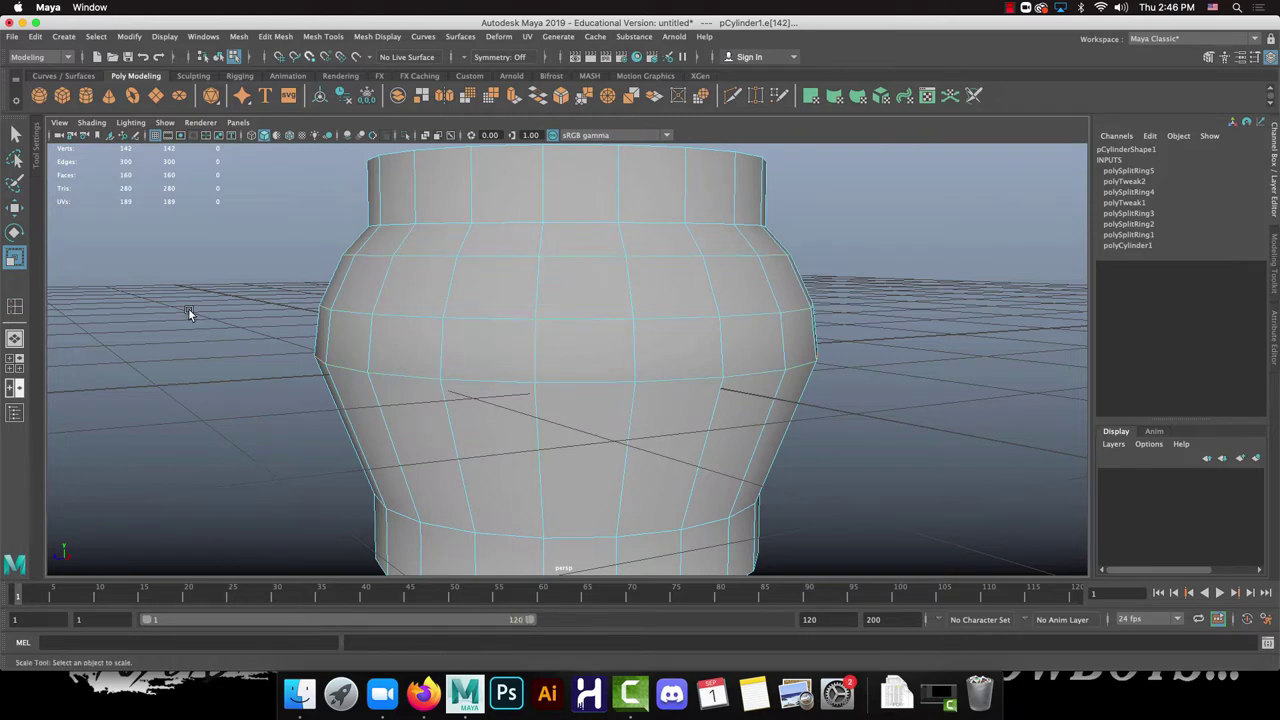
{"action": "right_click_drag", "start_coordinate": [449, 257], "coordinate": [582, 220]}
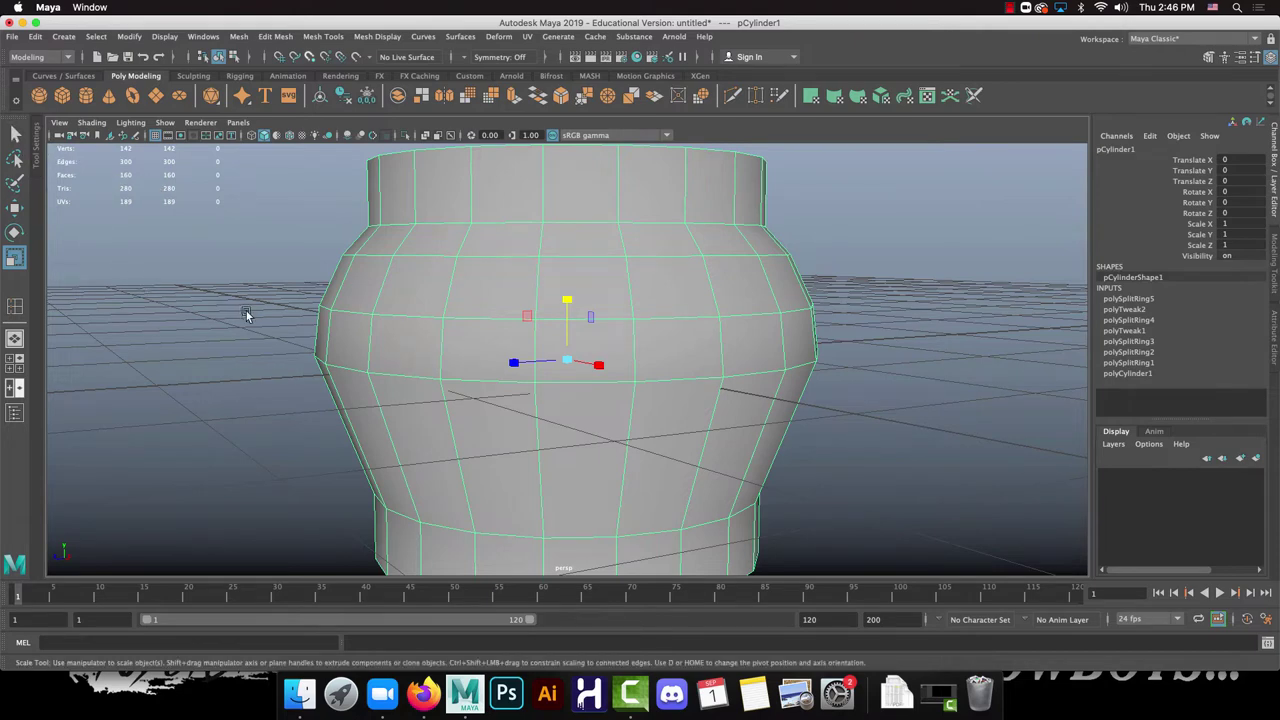
Step: Cycle through the Select, Move, Rotate and Scale tools on the cylinder to compare their manipulators
{"action": "key", "text": "q"}
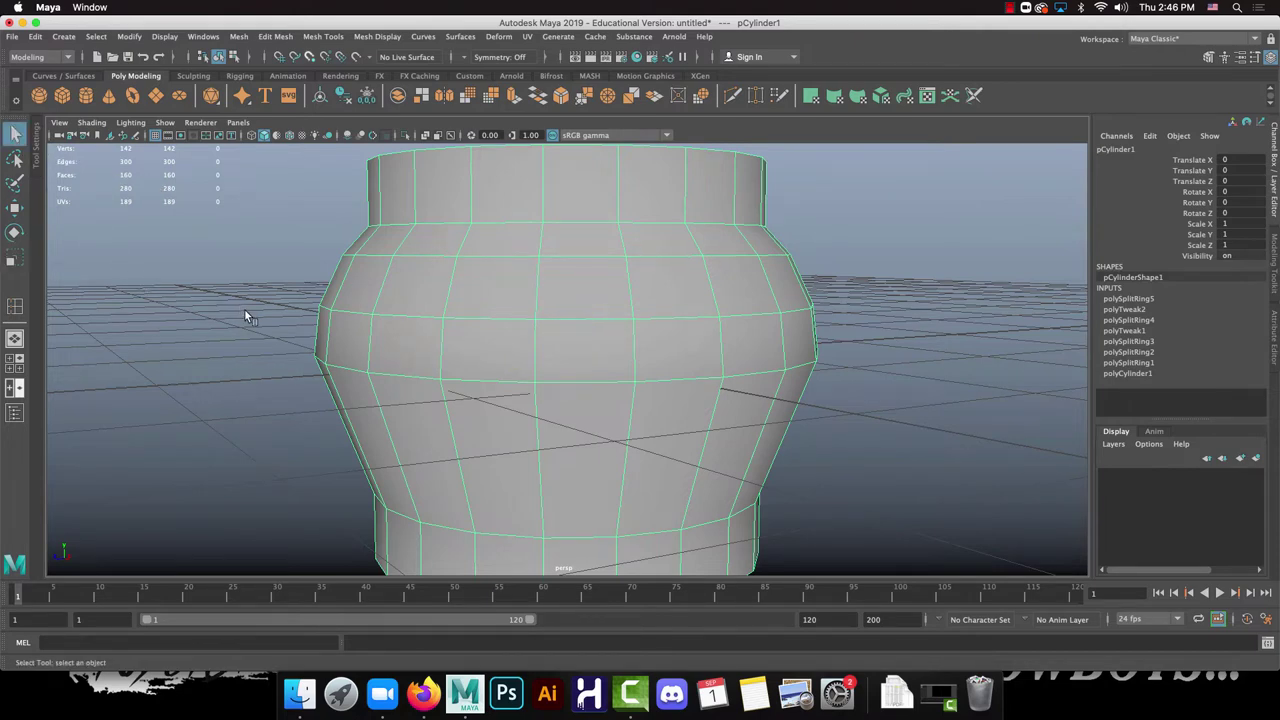
{"action": "key", "text": "w"}
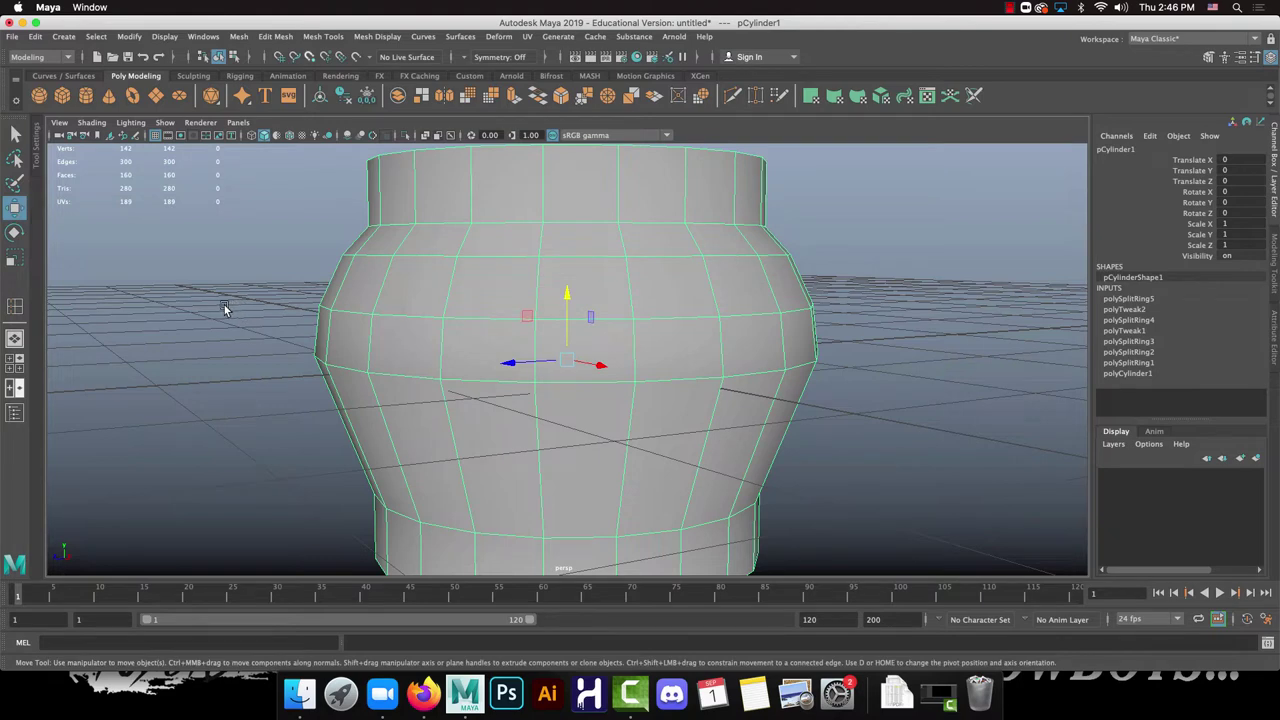
{"action": "key", "text": "e"}
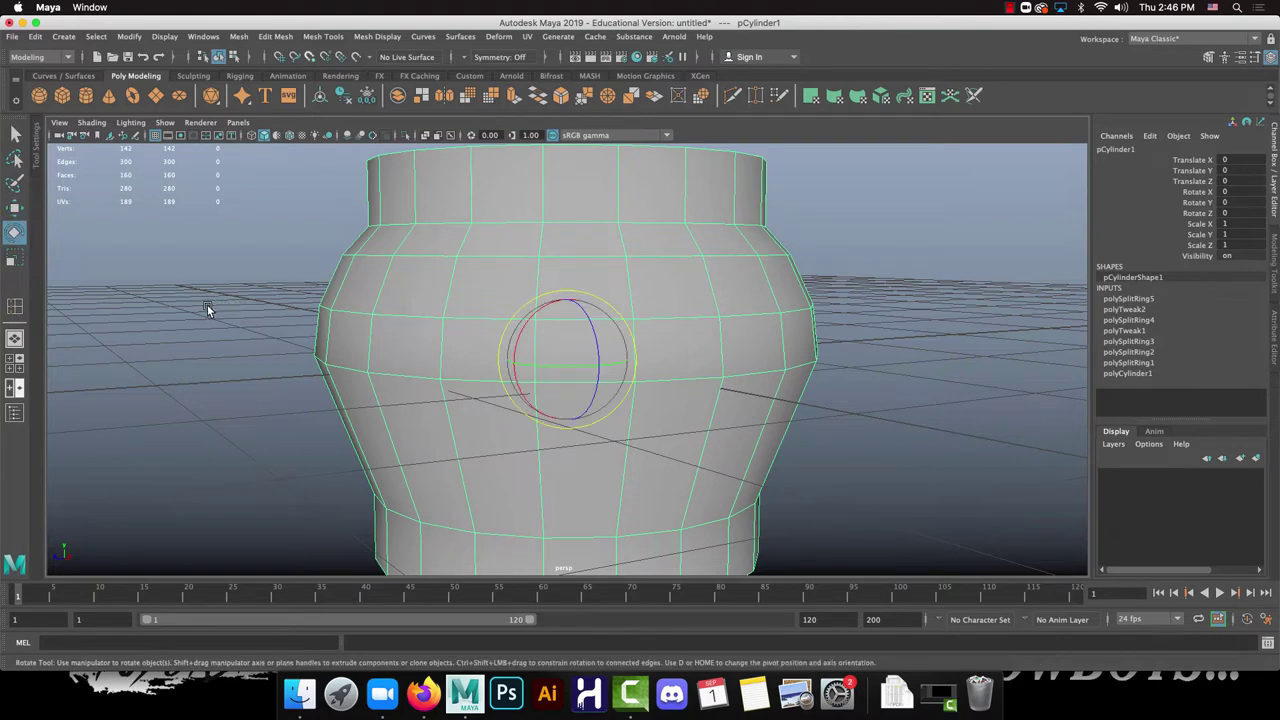
{"action": "key", "text": "r"}
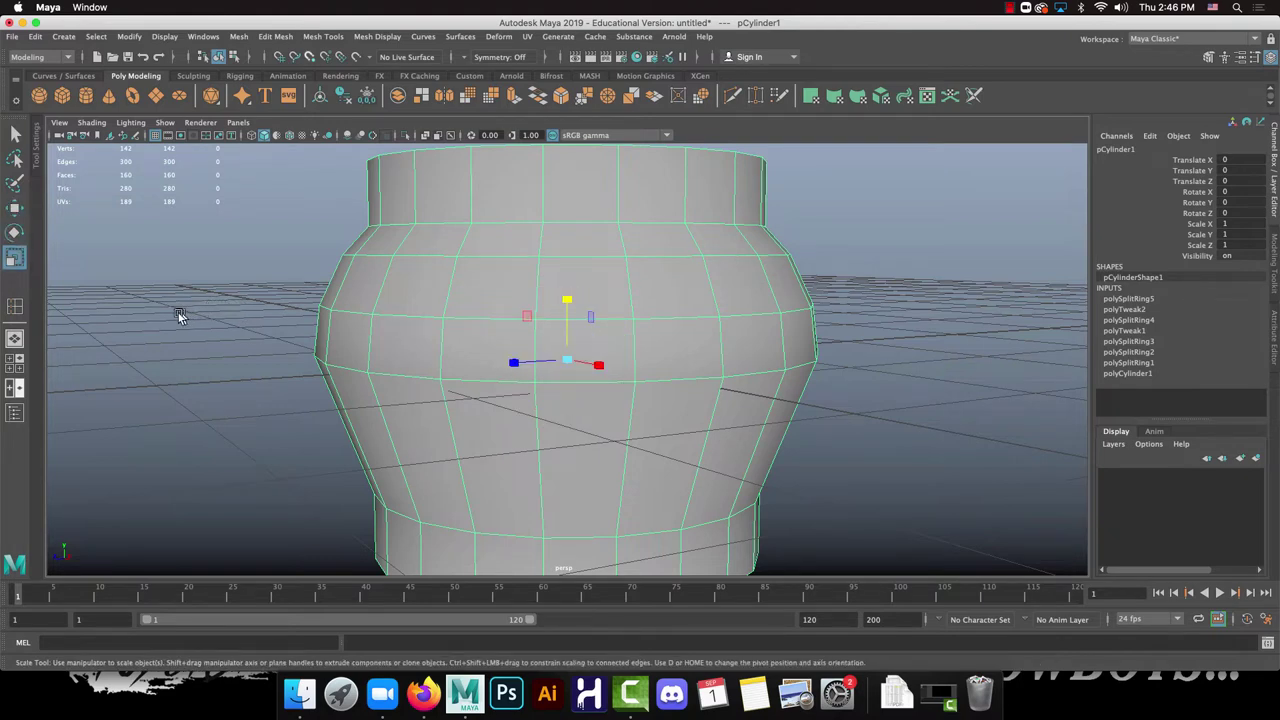
Step: Insert a horizontal edge loop just below the cylinder's widest ring with the Insert Edge Loop tool
{"action": "left_click", "coordinate": [336, 38]}
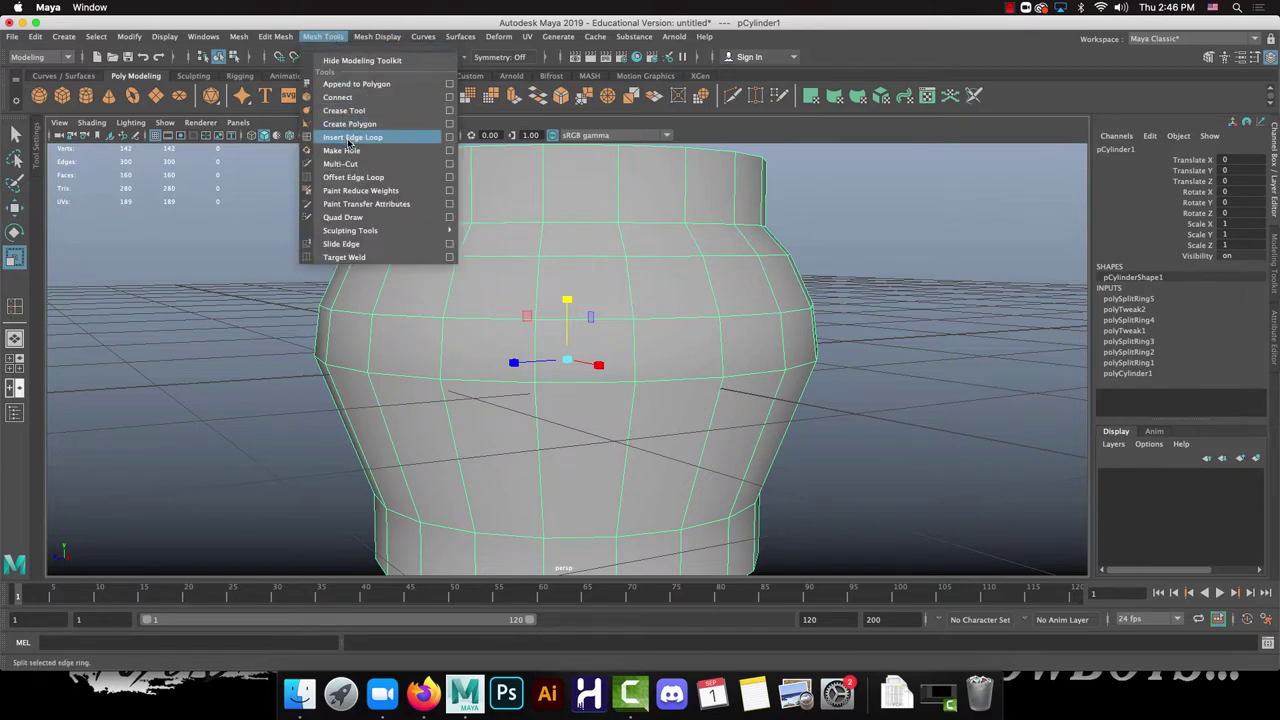
{"action": "left_click", "coordinate": [349, 143]}
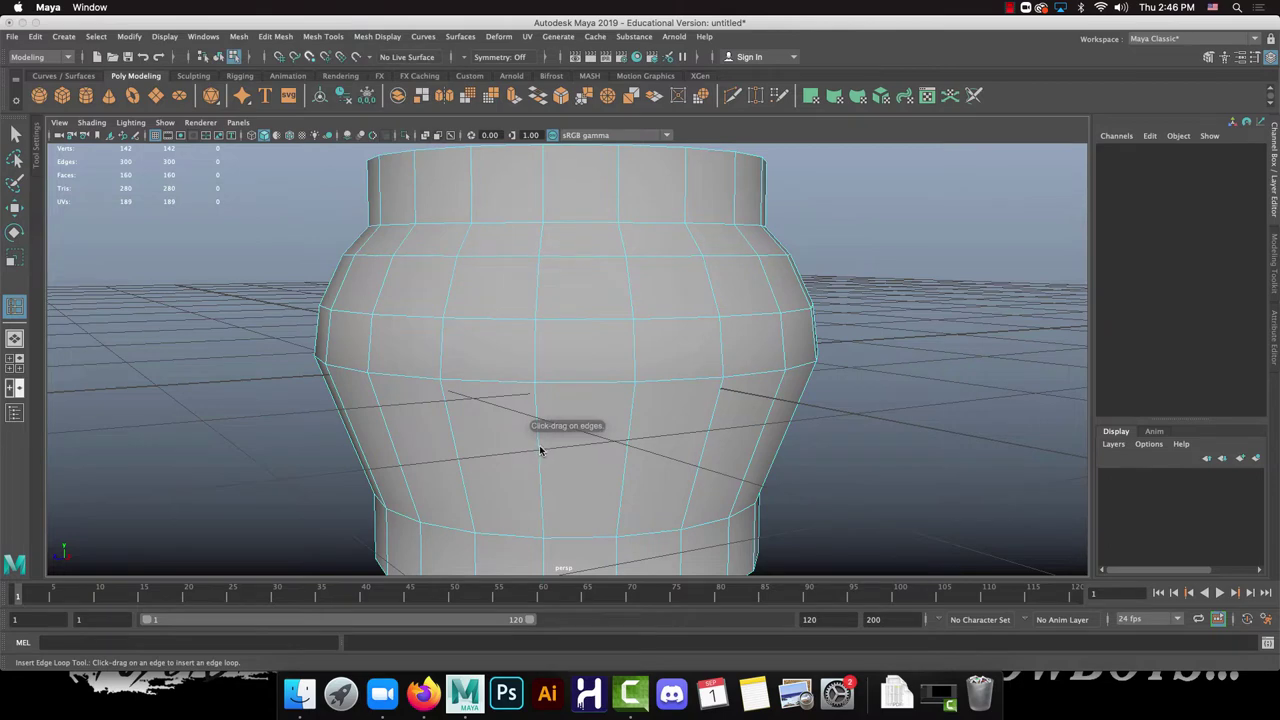
{"action": "left_click", "coordinate": [540, 451]}
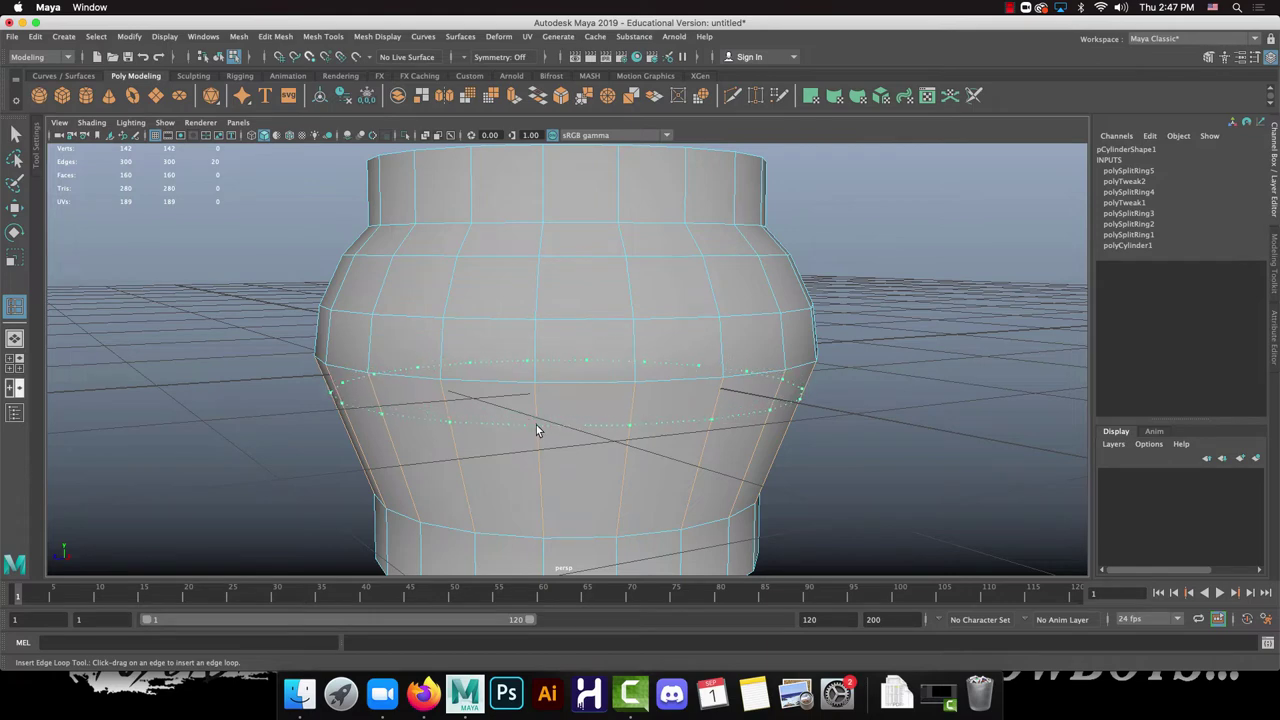
{"action": "left_click", "coordinate": [536, 425]}
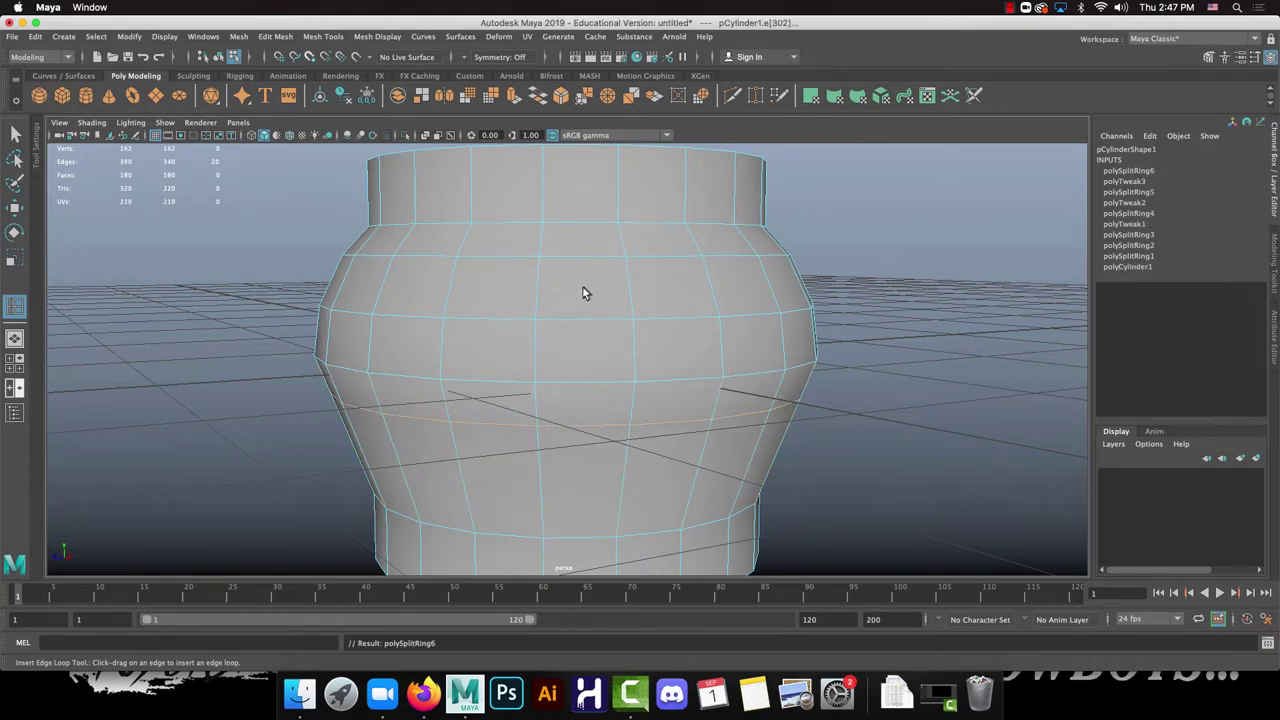
Step: Try inserting a vertical edge loop through the front of the cylinder, undo it and return to the Select tool
{"action": "left_click", "coordinate": [487, 264]}
{"action": "key", "text": "ctrl+z"}
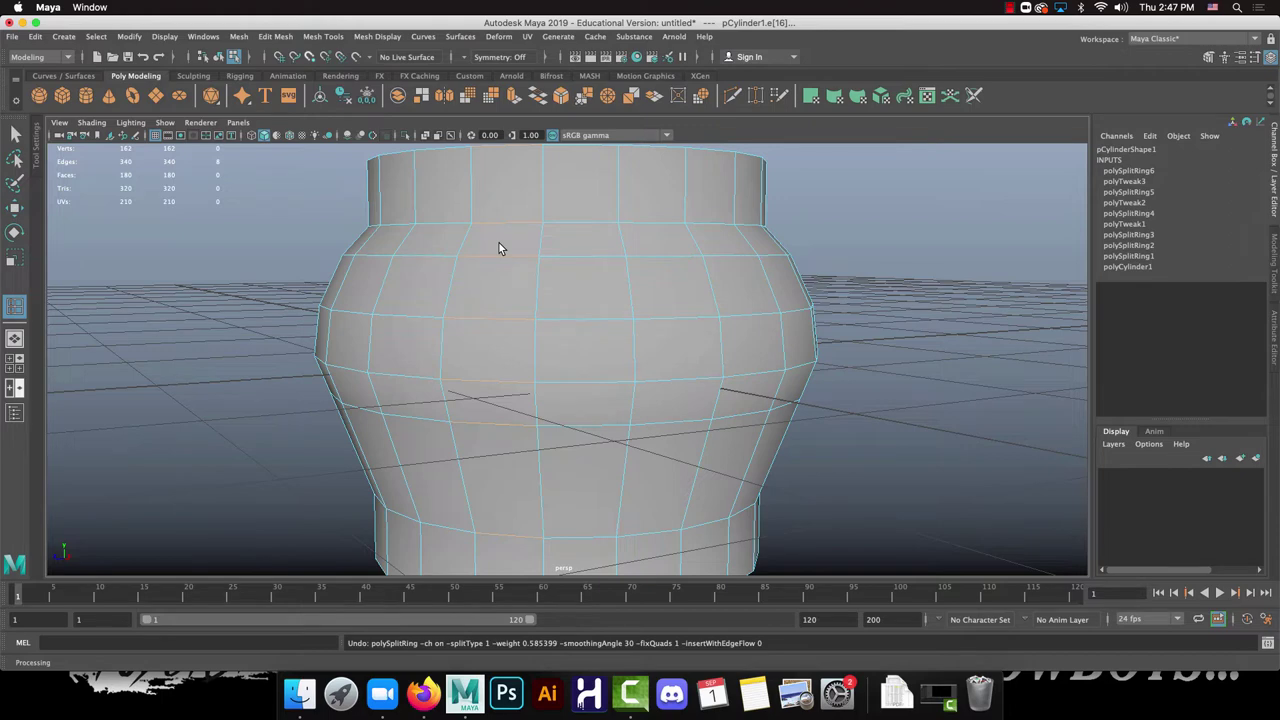
{"action": "key", "text": "q"}
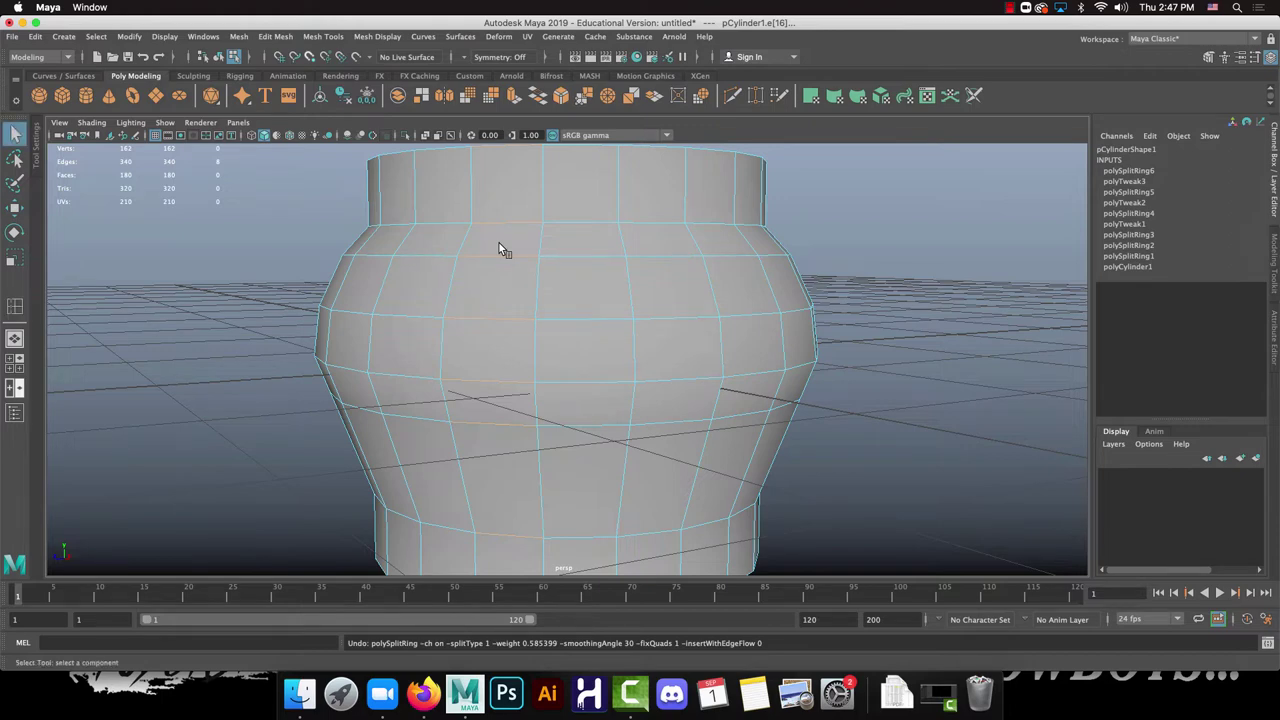
Step: From object mode, insert a horizontal edge loop midway in the band directly above the cylinder's widest ring
{"action": "left_click", "coordinate": [15, 306]}
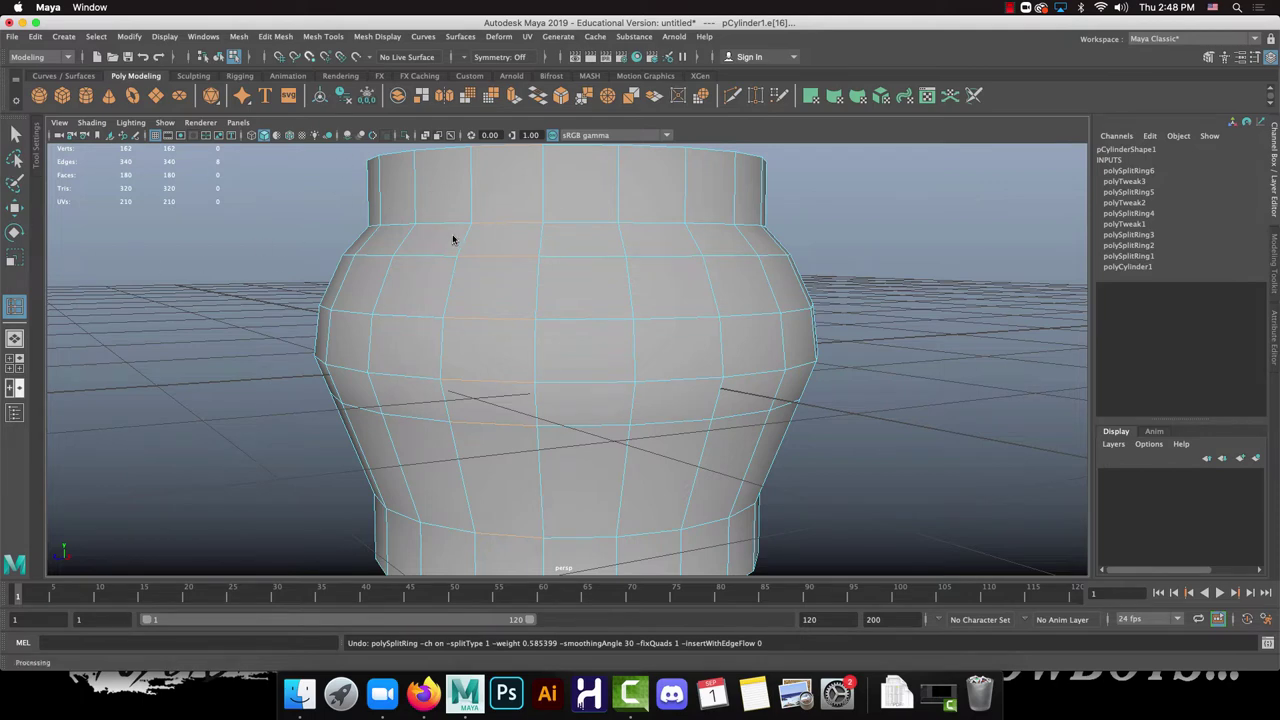
{"action": "right_click_drag", "start_coordinate": [452, 240], "coordinate": [594, 163]}
{"action": "left_click", "coordinate": [546, 247]}
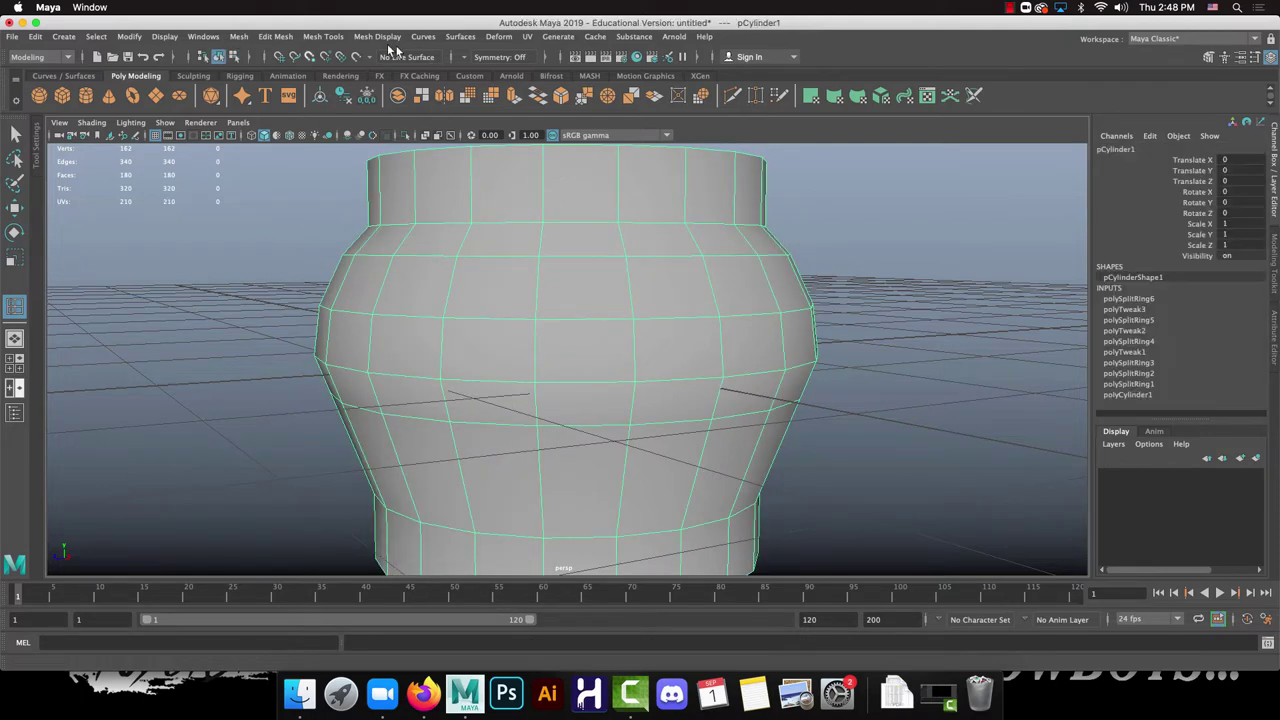
{"action": "left_click", "coordinate": [323, 37]}
{"action": "left_click", "coordinate": [365, 138]}
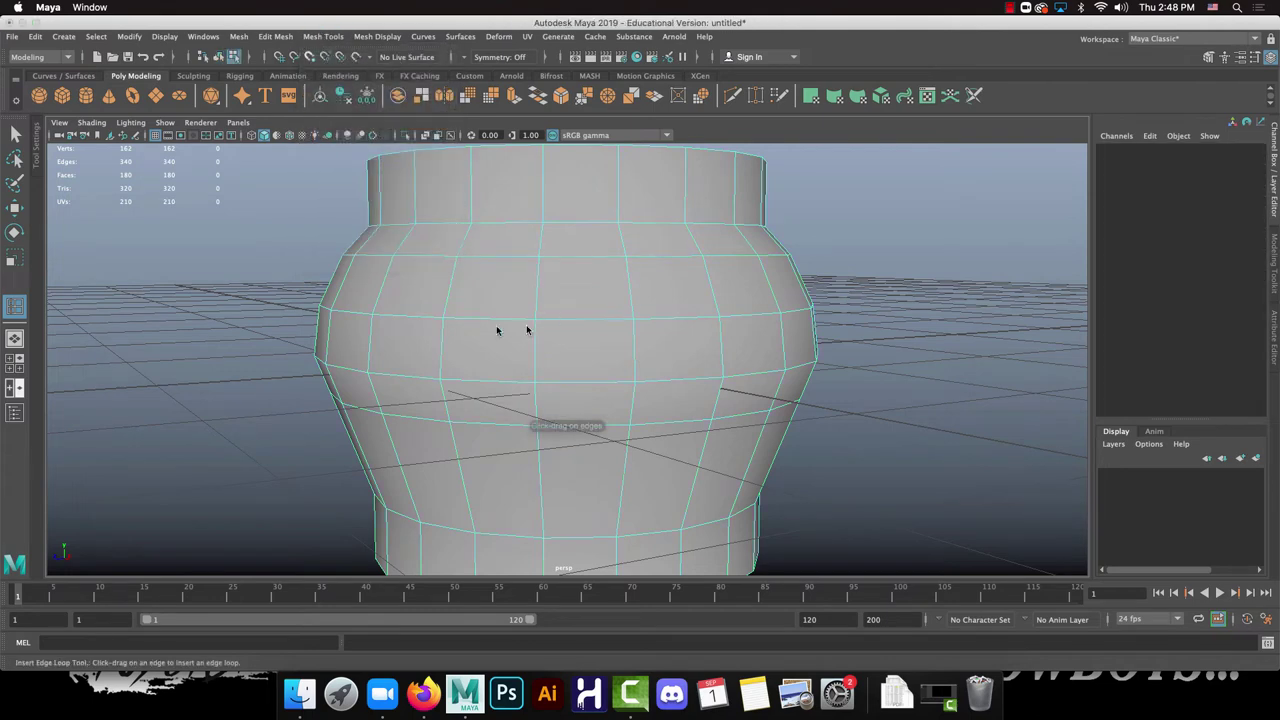
{"action": "left_click_drag", "start_coordinate": [440, 365], "coordinate": [393, 342]}
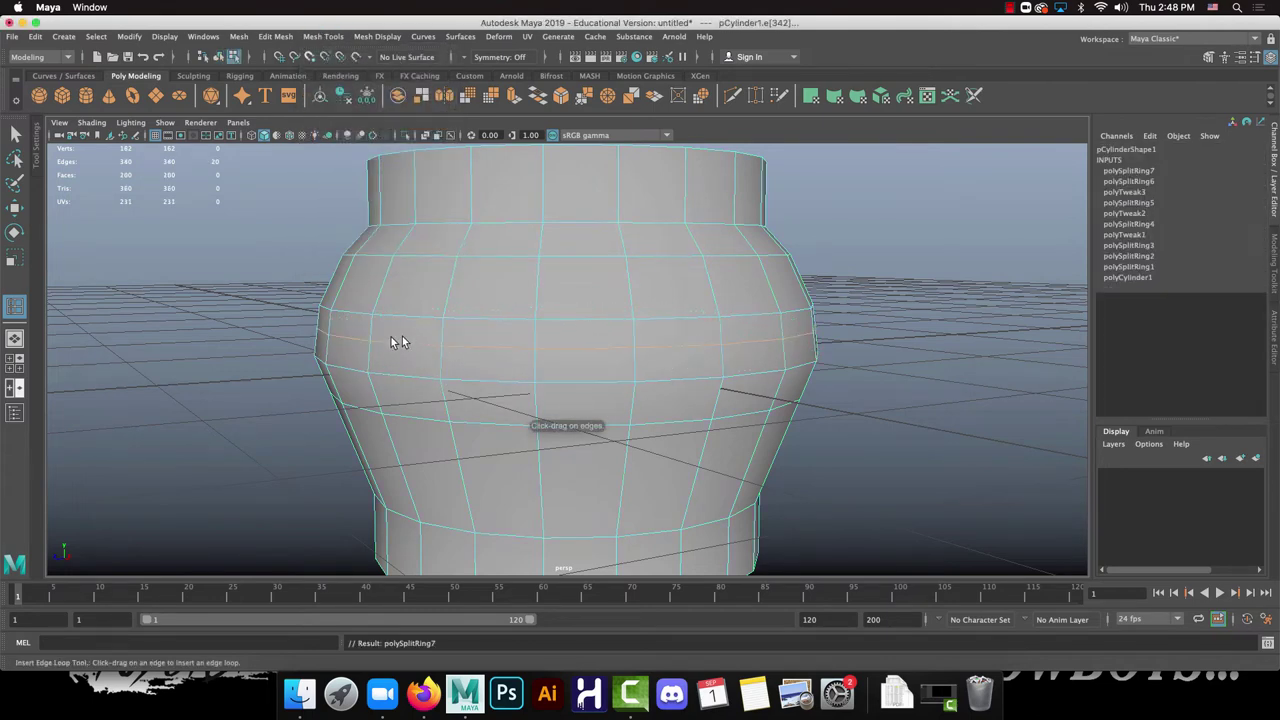
Step: Insert a vertical edge loop through the column of faces left of the front centre and undo it
{"action": "left_click_drag", "start_coordinate": [499, 252], "coordinate": [489, 257]}
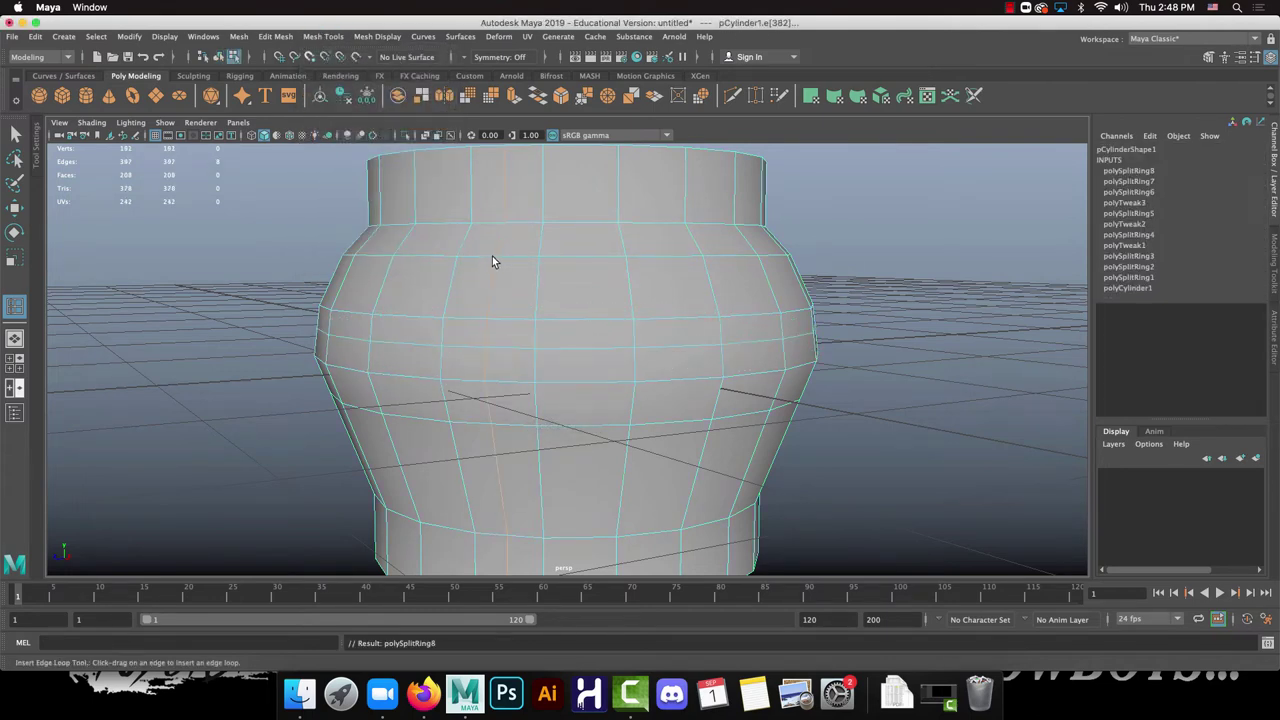
{"action": "key", "text": "super+z"}
{"action": "right_click_drag", "start_coordinate": [491, 239], "coordinate": [516, 221]}
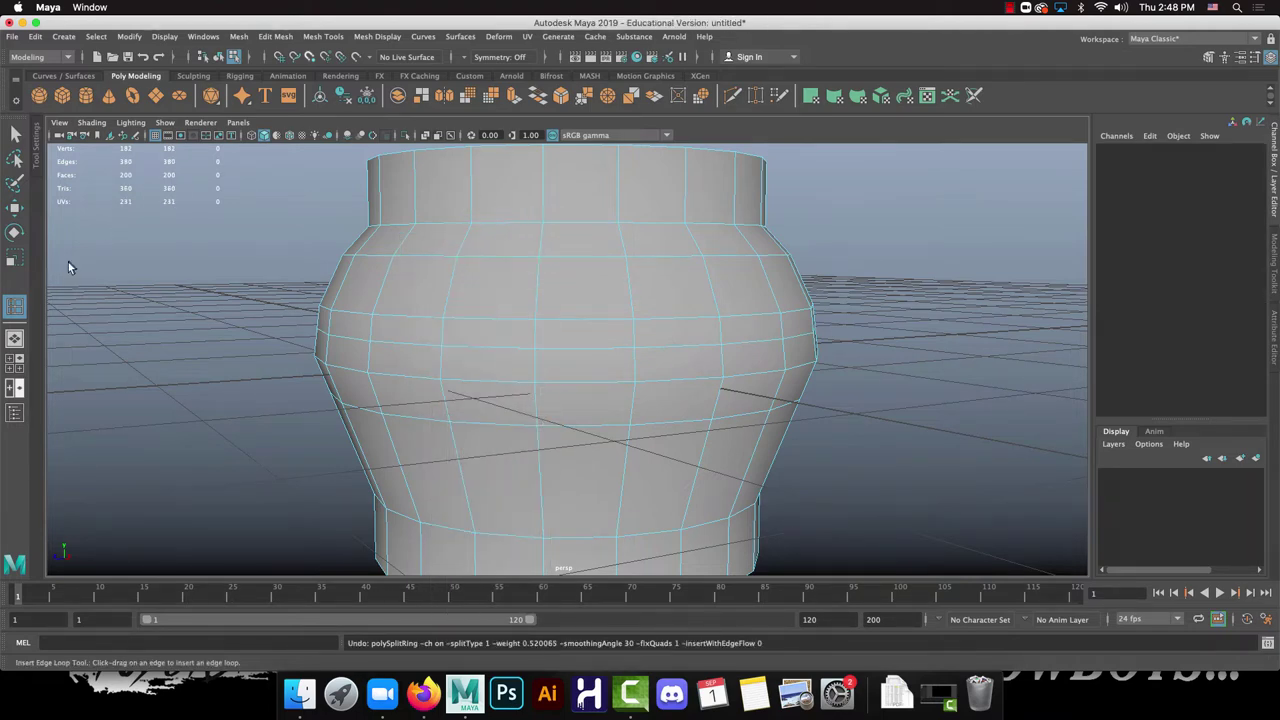
Step: Insert a horizontal edge loop in the upper bulge band, and undo it together with the loop above the widest ring
{"action": "left_click", "coordinate": [12, 304]}
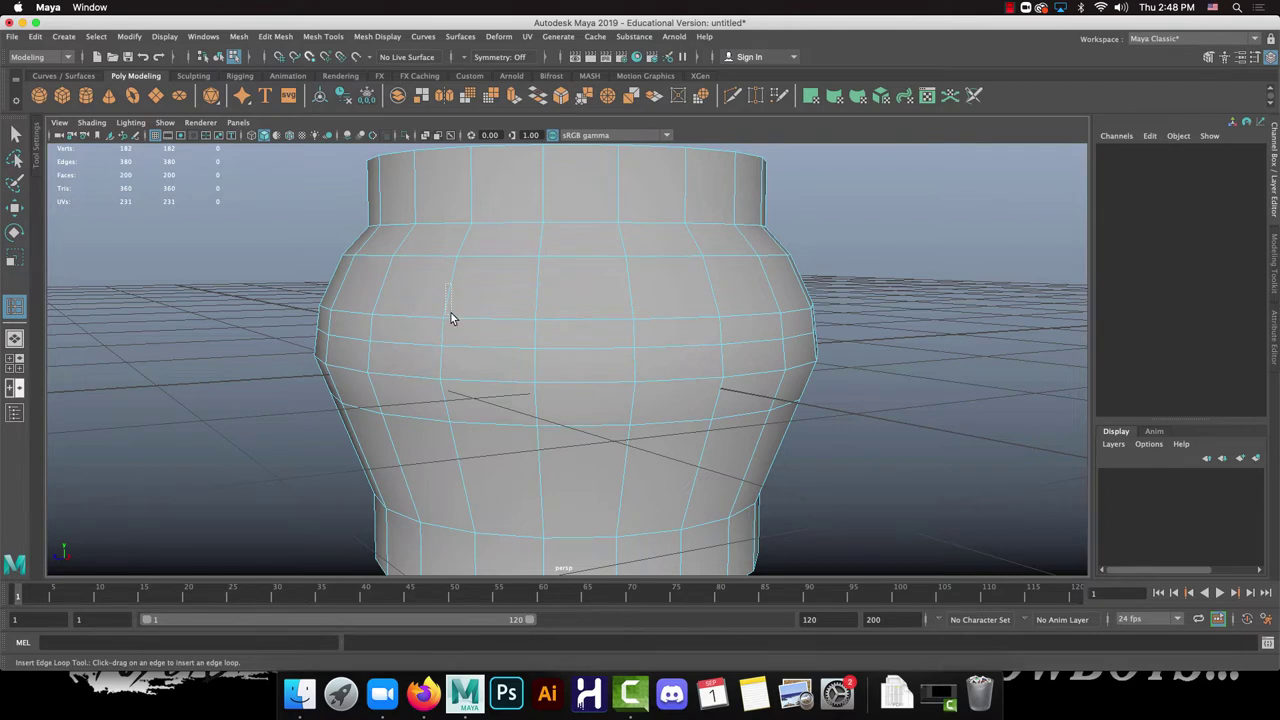
{"action": "left_click_drag", "start_coordinate": [451, 300], "coordinate": [452, 278]}
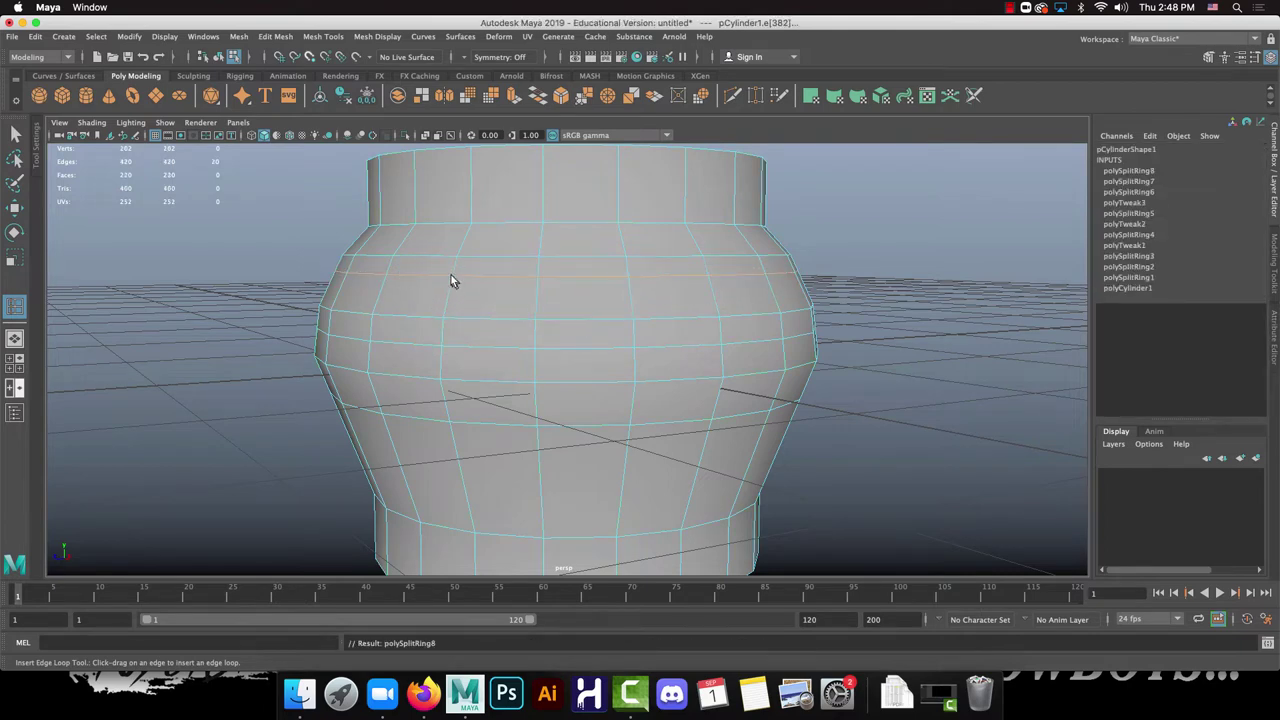
{"action": "mouse_move", "coordinate": [458, 258]}
{"action": "right_mouse_down"}
{"action": "mouse_move", "coordinate": [458, 240]}
{"action": "mouse_move", "coordinate": [449, 252]}
{"action": "right_mouse_up"}
{"action": "key", "text": "z"}
{"action": "key", "text": "z"}
{"action": "key", "text": "z"}
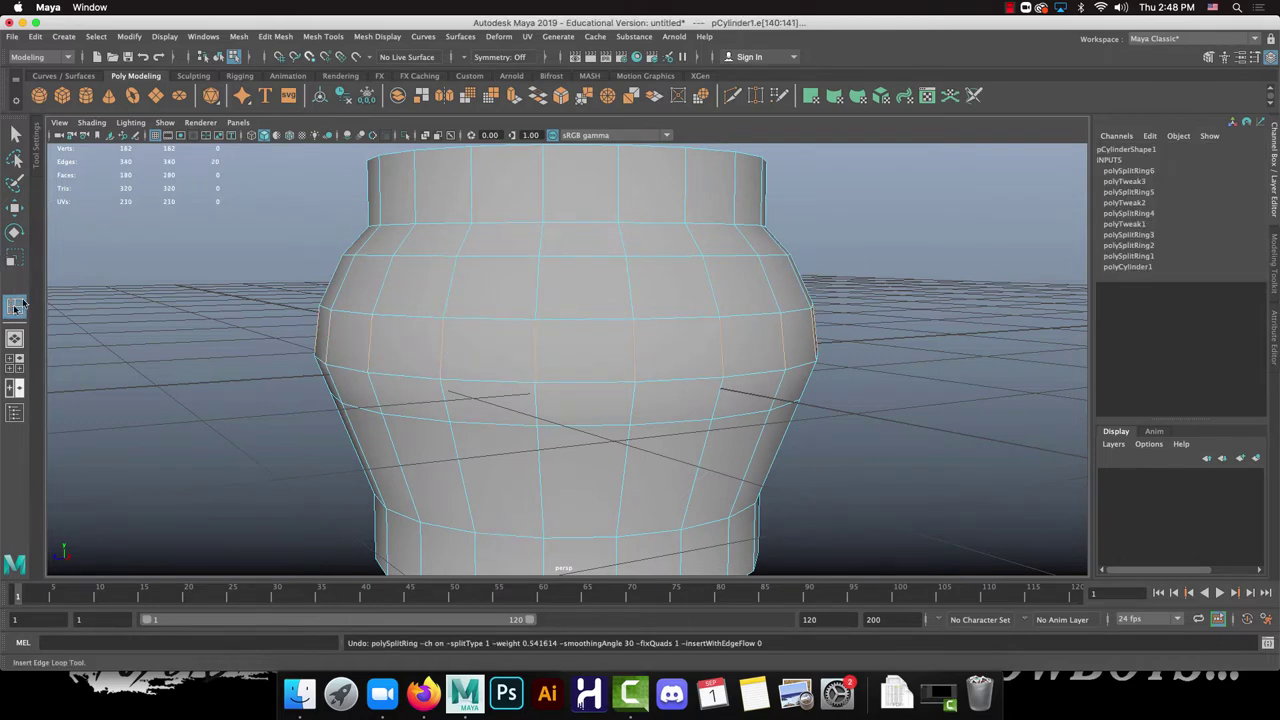
Step: Leave the Insert Edge Loop tool for the Select tool and return the cylinder to object mode
{"action": "left_click", "coordinate": [15, 133]}
{"action": "left_click", "coordinate": [468, 354]}
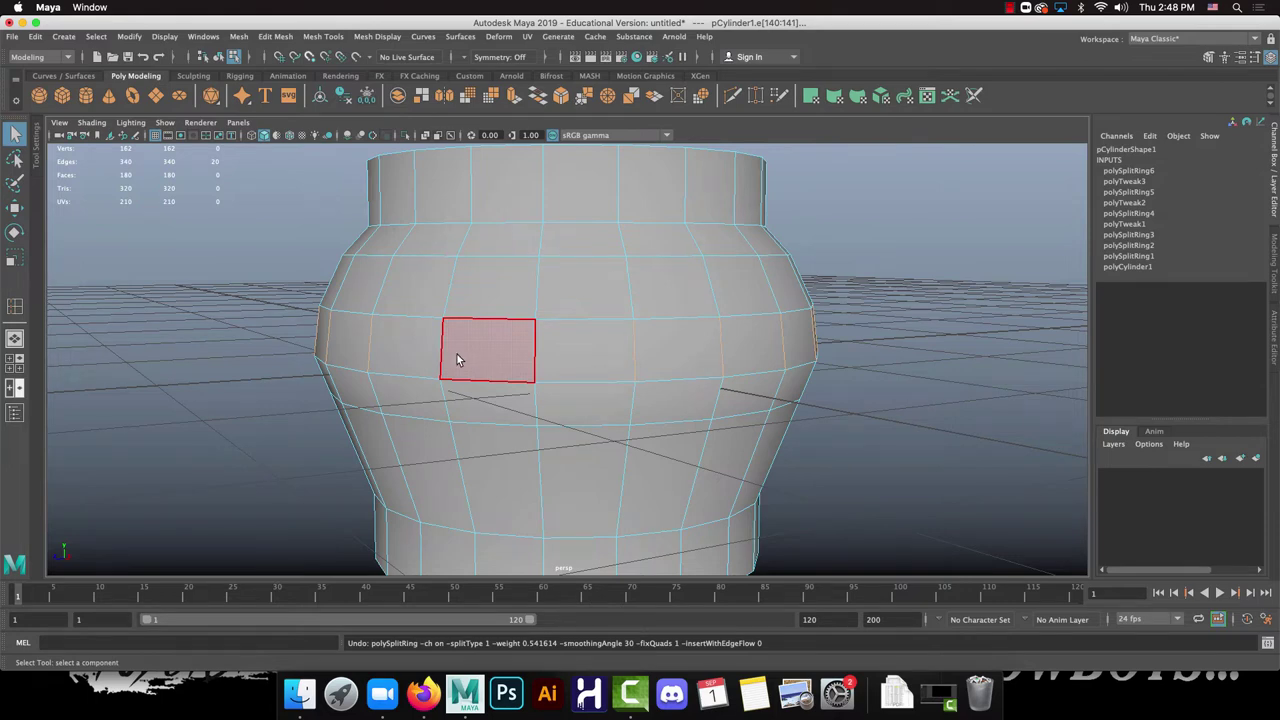
{"action": "left_click", "coordinate": [329, 248]}
{"action": "right_click_drag", "start_coordinate": [371, 277], "coordinate": [514, 237]}
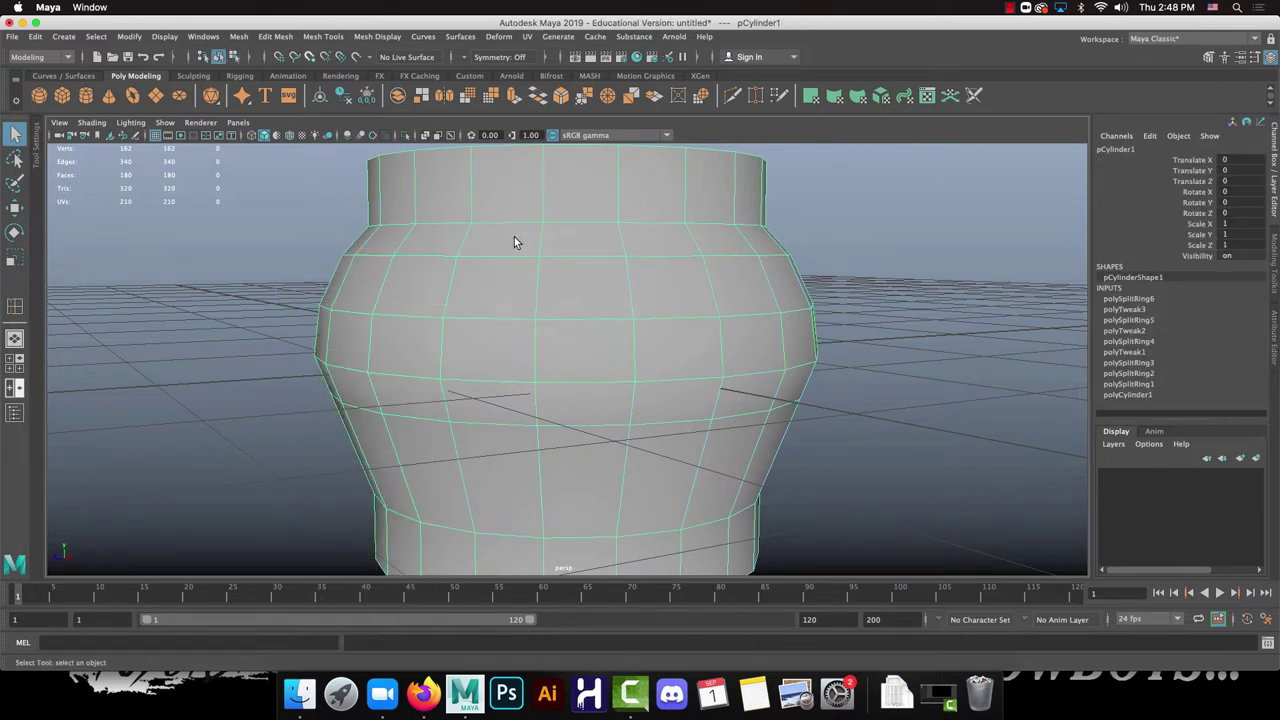
Step: Switch to the class notes in Firefox and examine the face loop images and the Expand Selection entry
{"action": "left_click", "coordinate": [424, 693]}
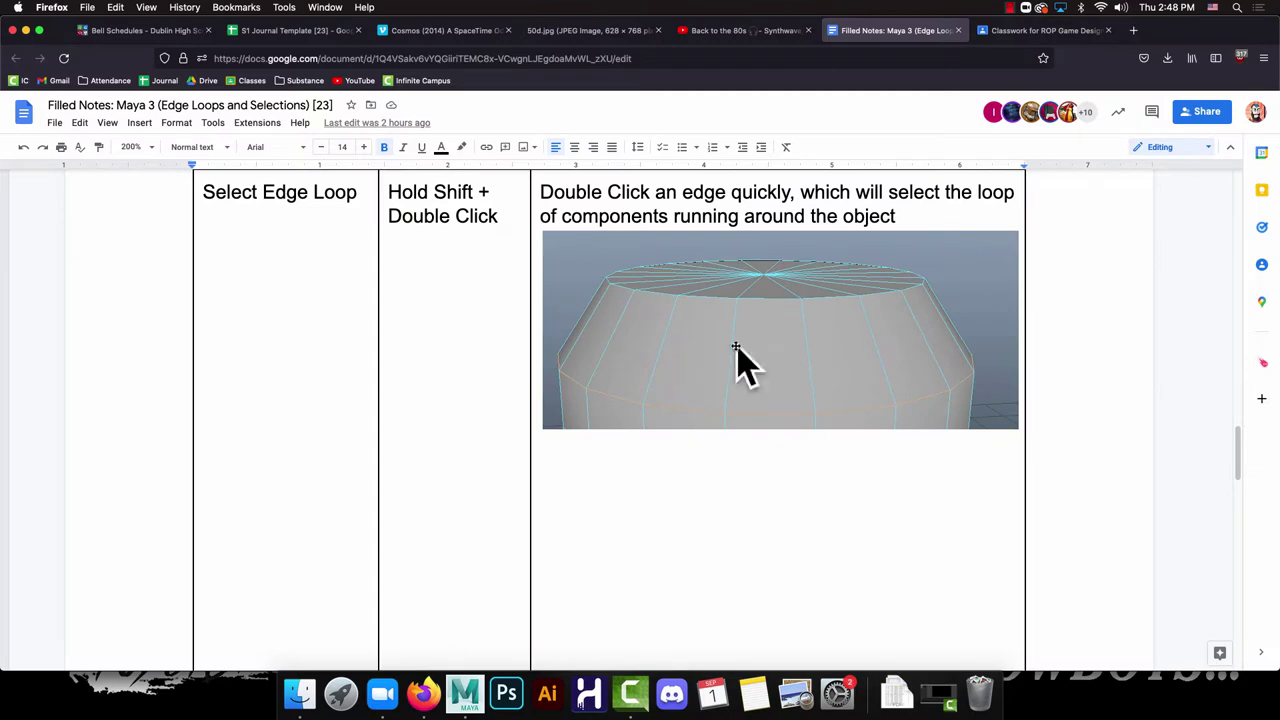
{"action": "scroll", "coordinate": [736, 360], "scroll_direction": "down", "scroll_amount": 3}
{"action": "scroll", "coordinate": [735, 353], "scroll_direction": "down", "scroll_amount": 10}
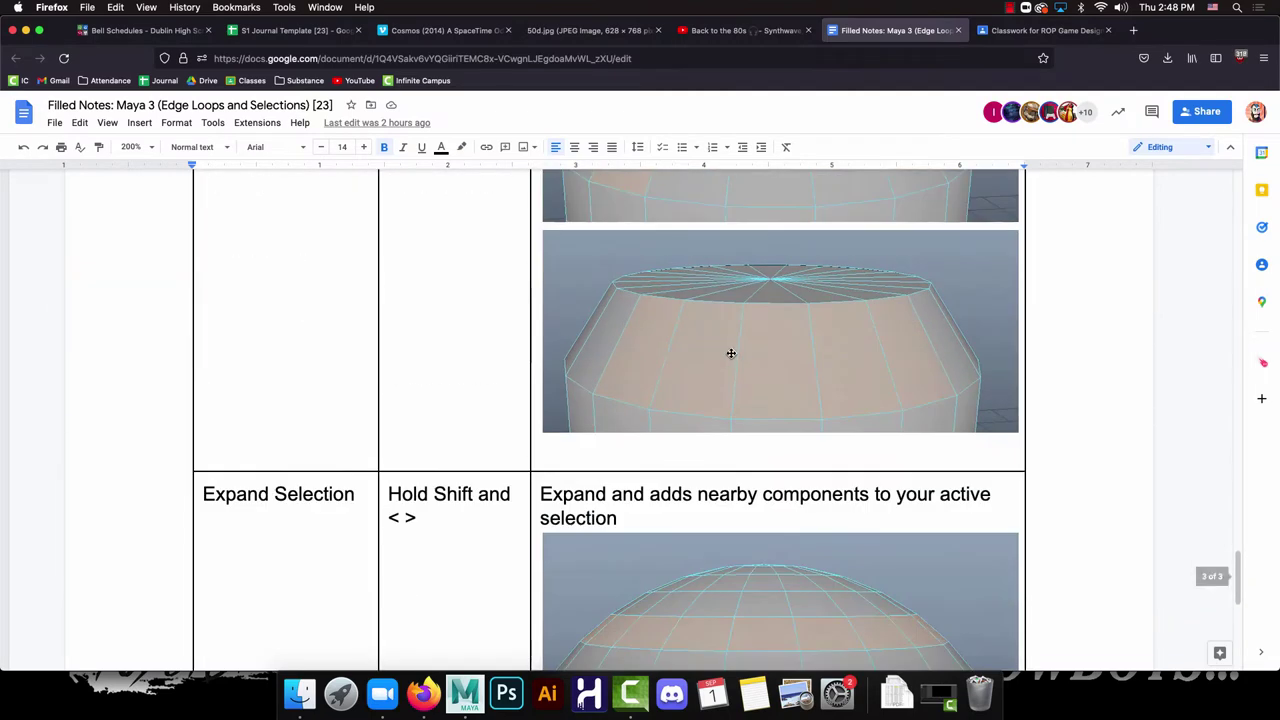
{"action": "scroll", "coordinate": [729, 365], "scroll_direction": "up", "scroll_amount": 3}
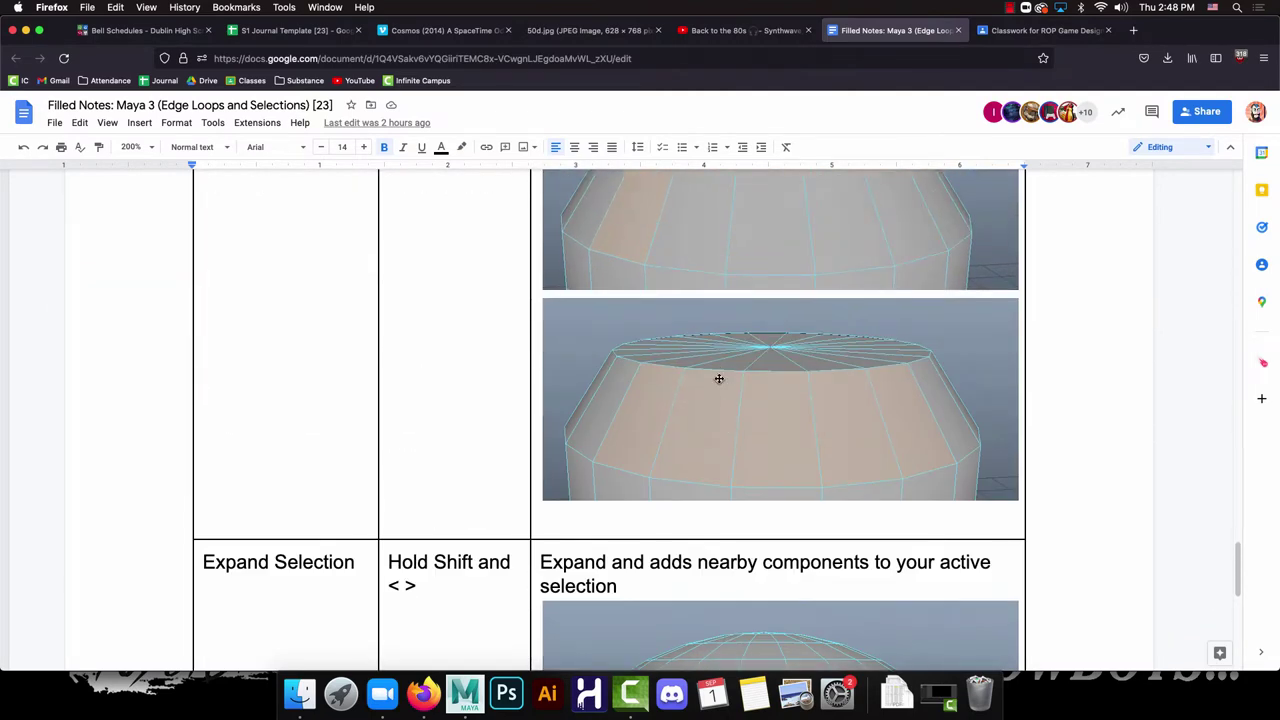
{"action": "scroll", "coordinate": [718, 375], "scroll_direction": "down", "scroll_amount": 3}
{"action": "scroll", "coordinate": [717, 382], "scroll_direction": "down", "scroll_amount": 2}
{"action": "scroll", "coordinate": [711, 394], "scroll_direction": "up", "scroll_amount": 1}
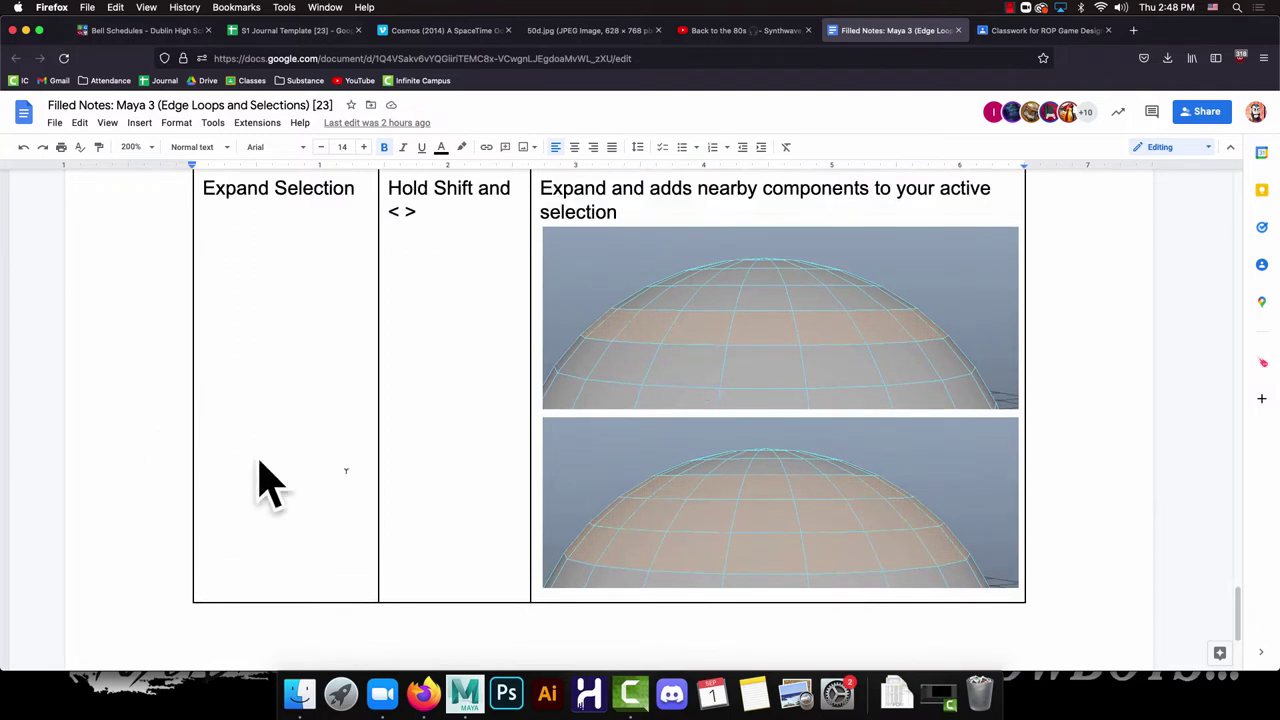
{"action": "scroll", "coordinate": [594, 451], "scroll_direction": "up", "scroll_amount": 1}
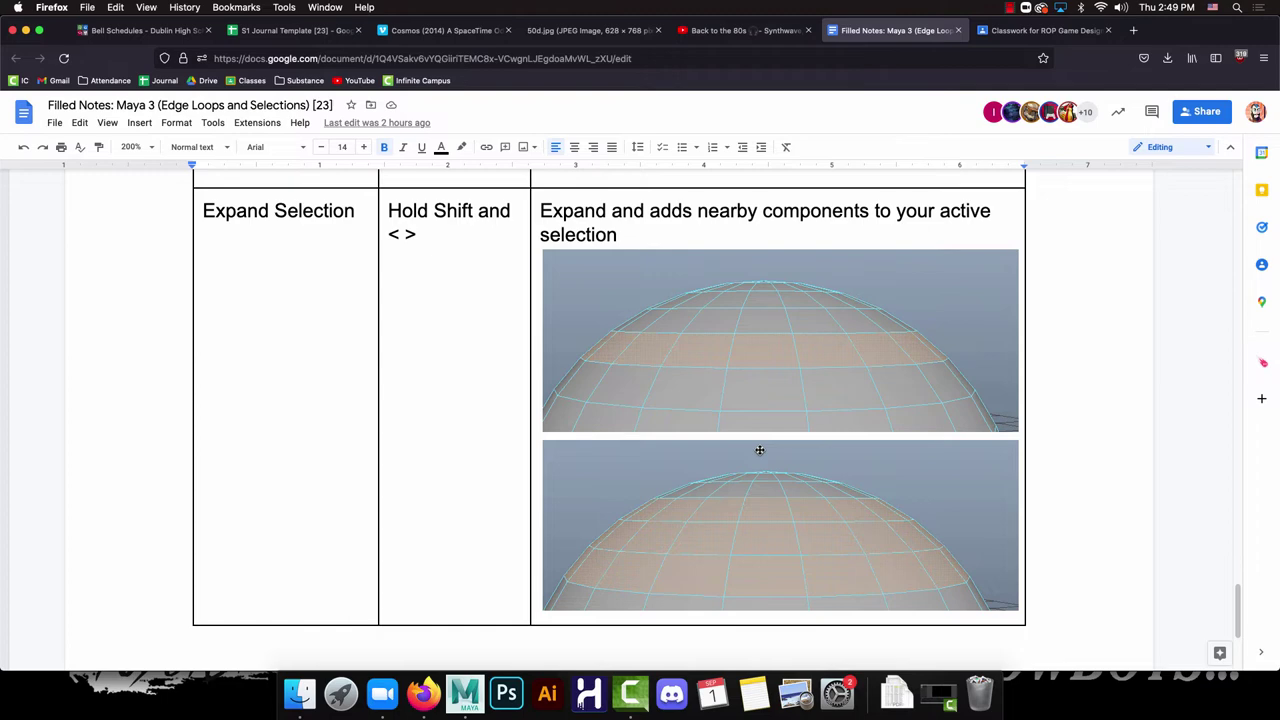
Step: Back in Maya, switch the cylinder to face mode and select a front face in the band above its widest ring
{"action": "left_click", "coordinate": [475, 704]}
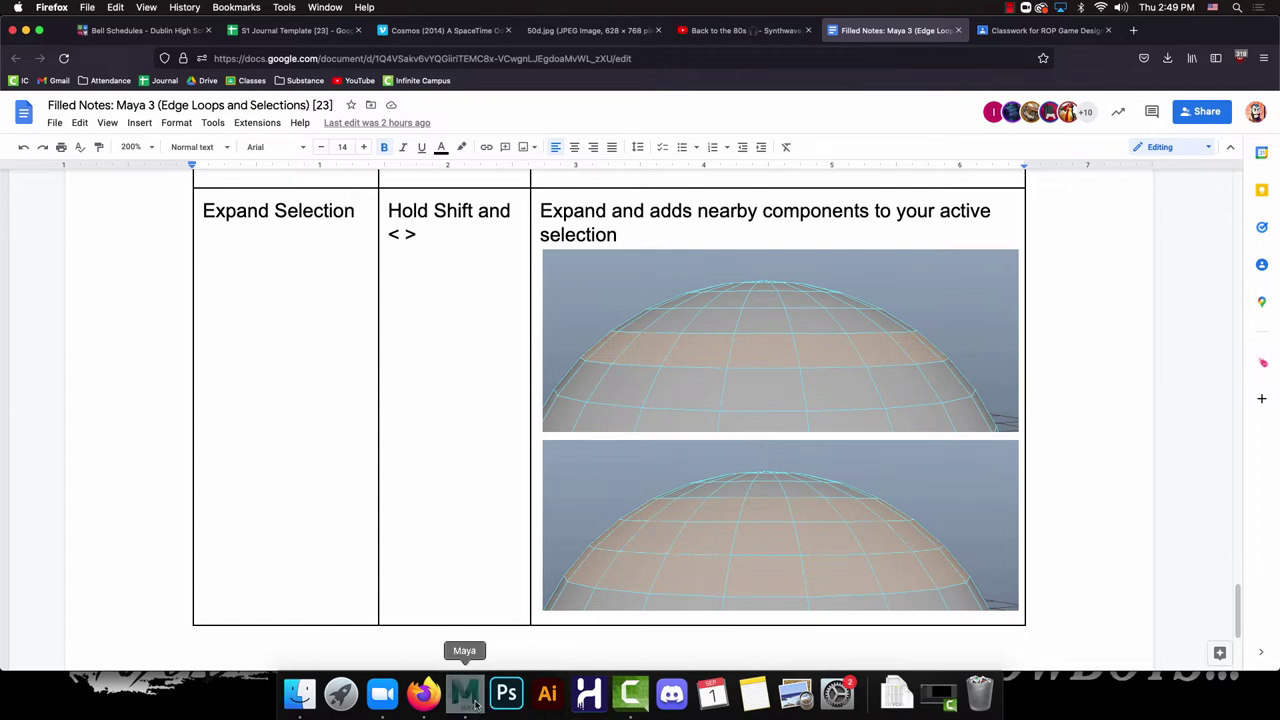
{"action": "right_click_drag", "start_coordinate": [570, 240], "coordinate": [576, 330]}
{"action": "left_click", "coordinate": [578, 361]}
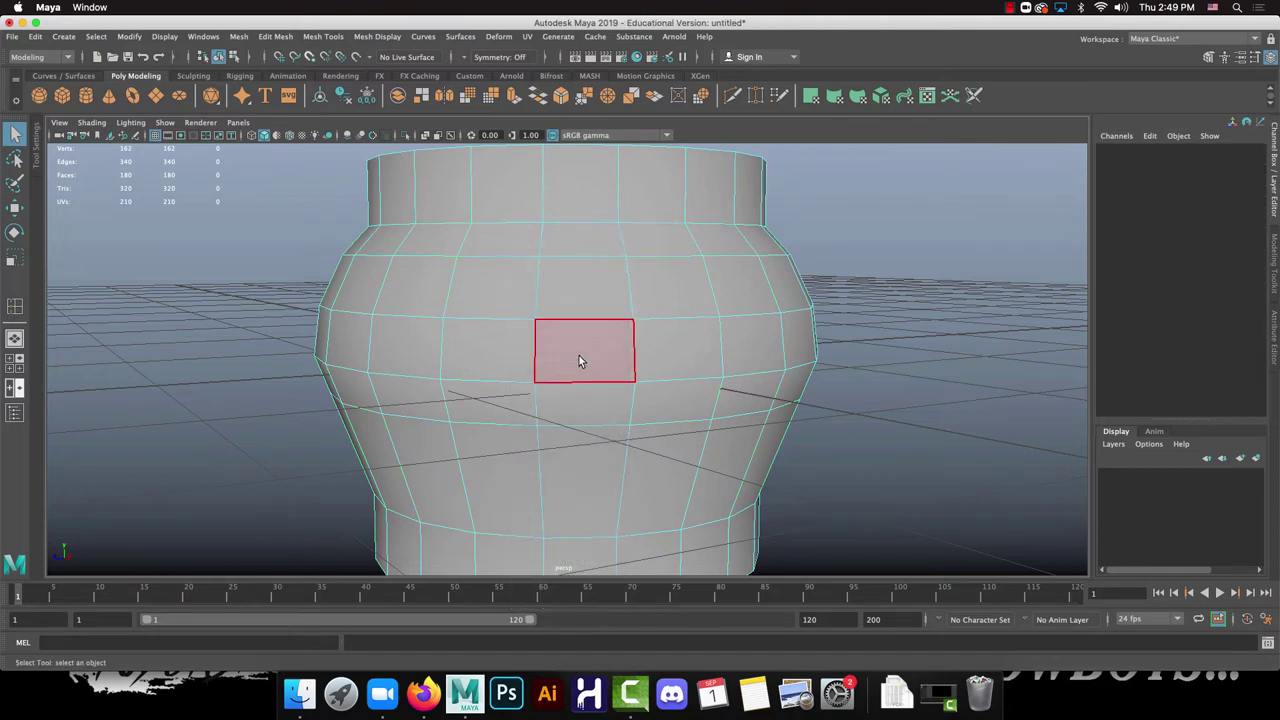
Step: Select the front face in the band above the cylinder's widest ring and expand the face selection three times
{"action": "left_click", "coordinate": [578, 356]}
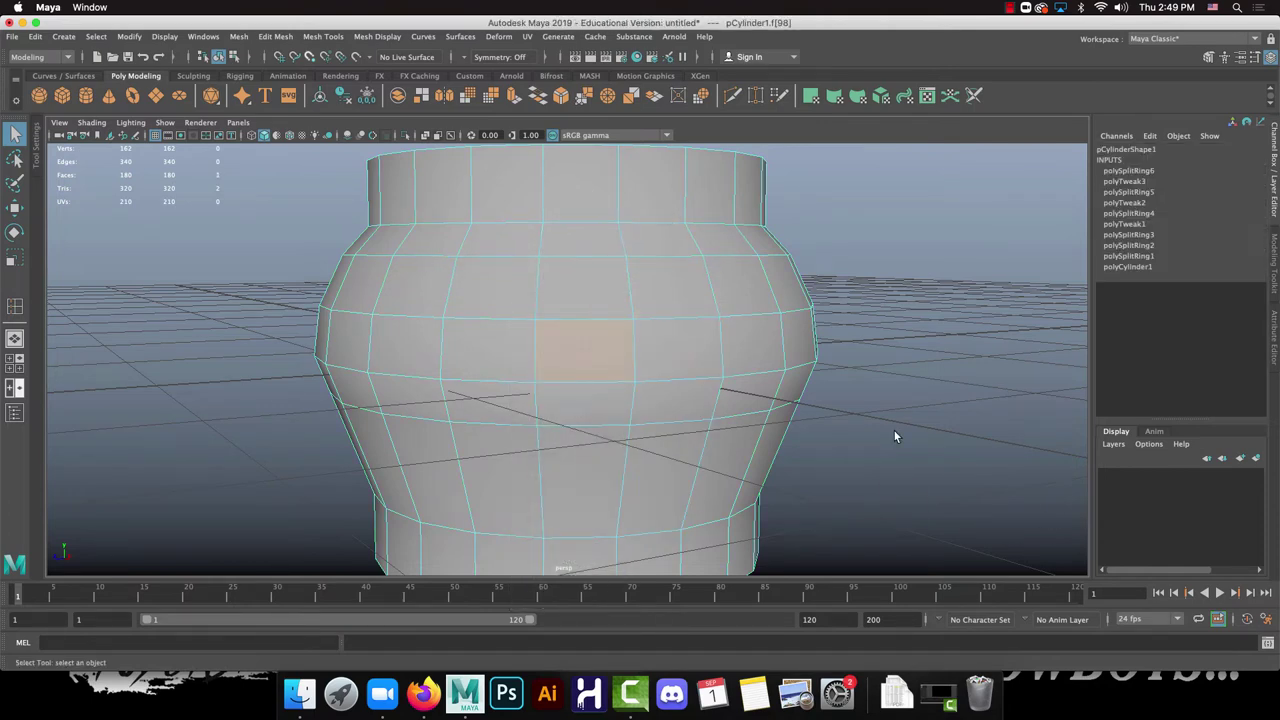
{"action": "key", "text": "shift+period"}
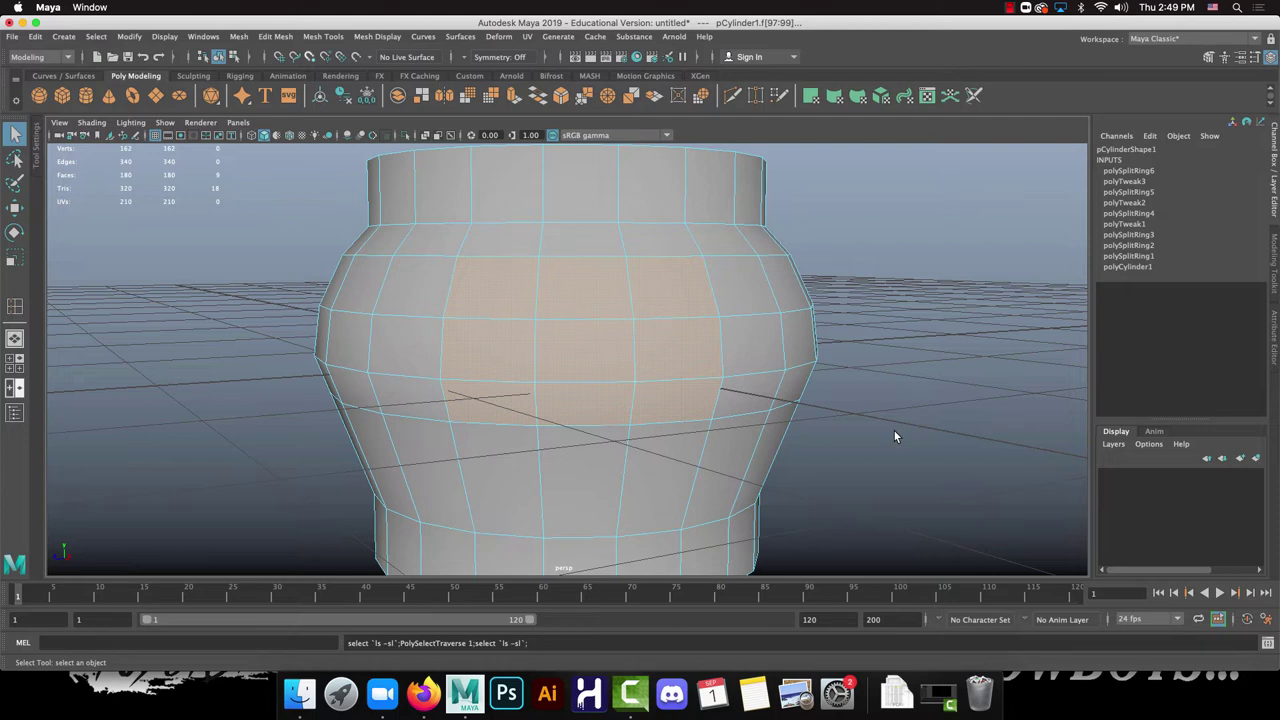
{"action": "key", "text": "shift+period"}
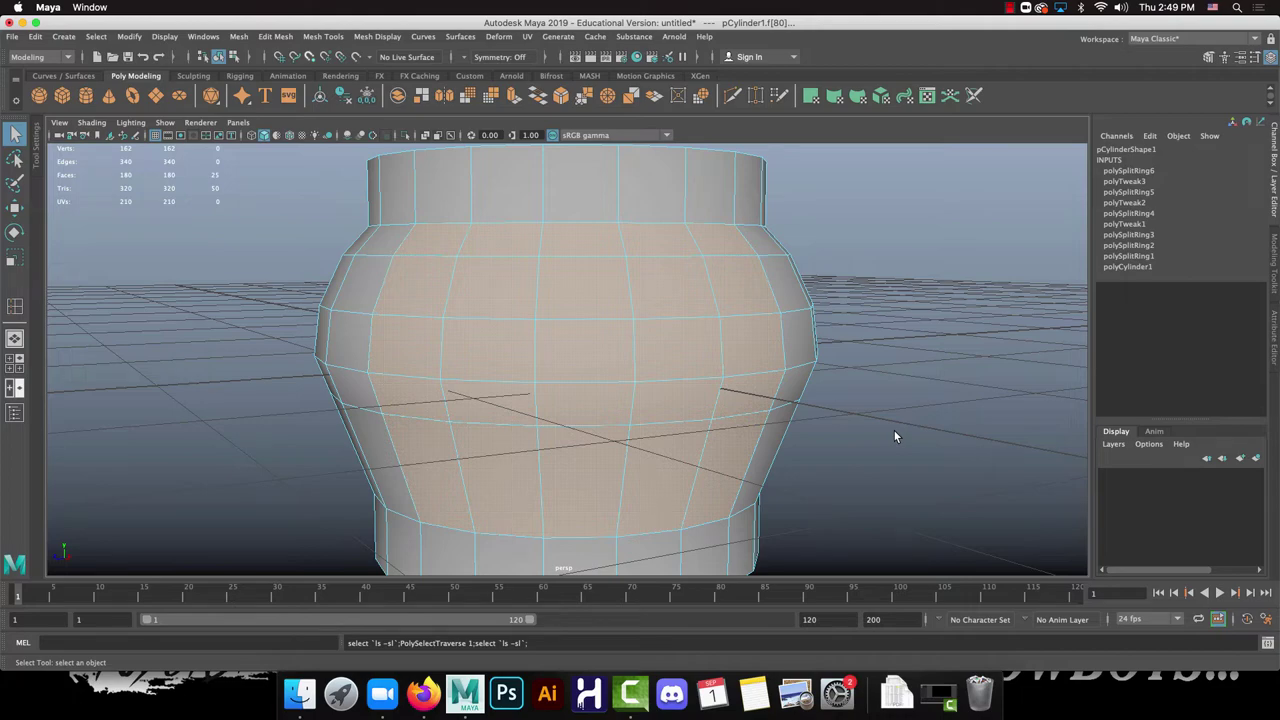
{"action": "key", "text": "shift+period"}
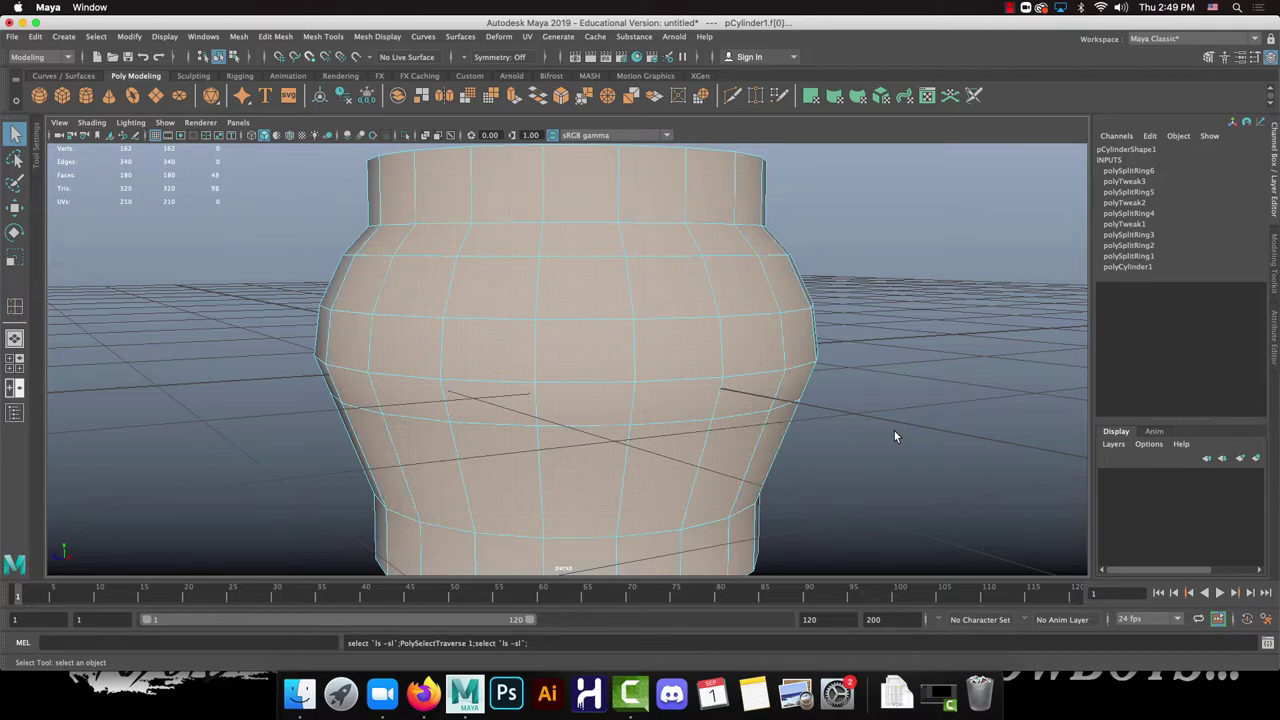
{"action": "left_click_drag", "start_coordinate": [263, 366], "coordinate": [313, 366], "text": "alt"}
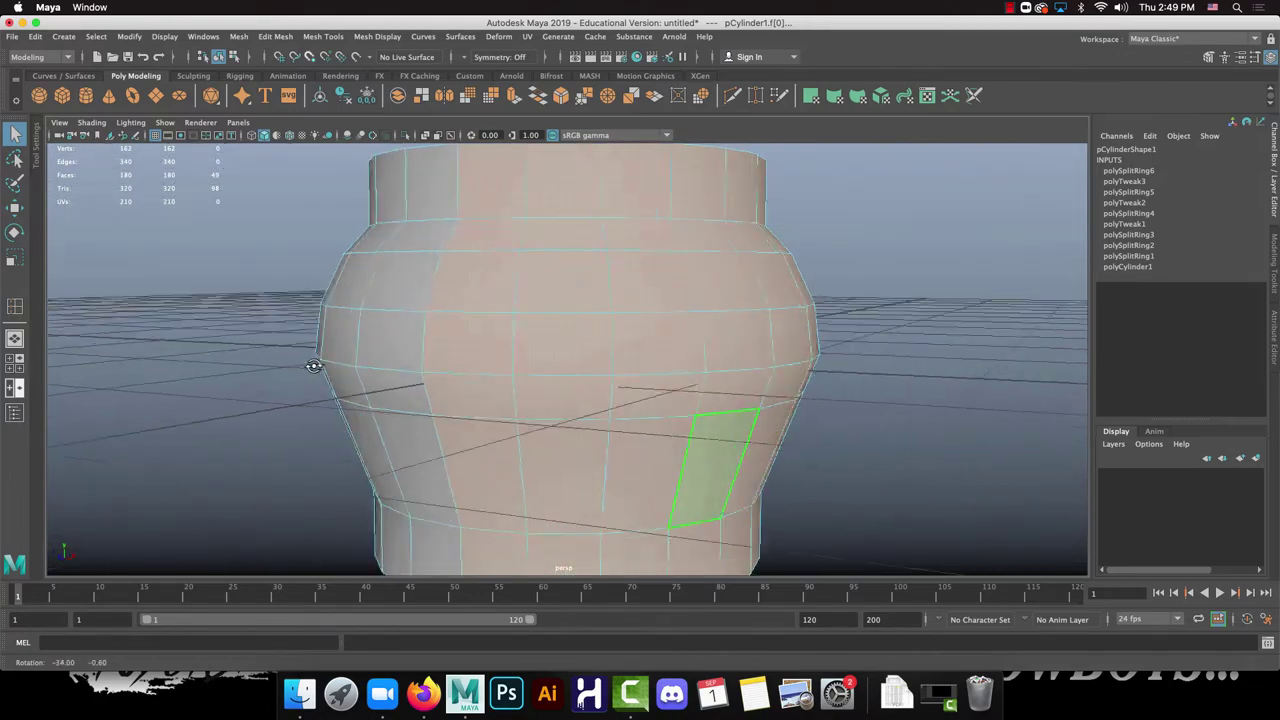
Step: Replace the selection with the face loop directly above the widest ring, expand it three times, and shrink it back three times
{"action": "left_click", "coordinate": [780, 314]}
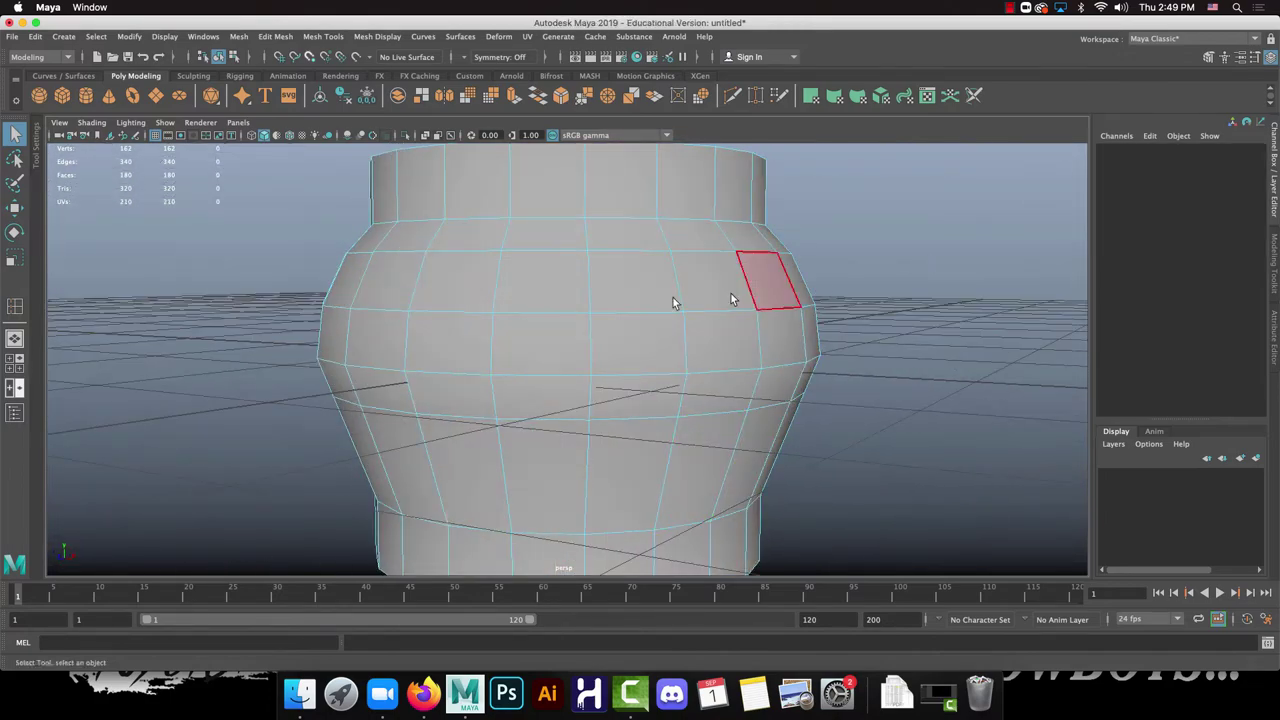
{"action": "double_click", "coordinate": [460, 338]}
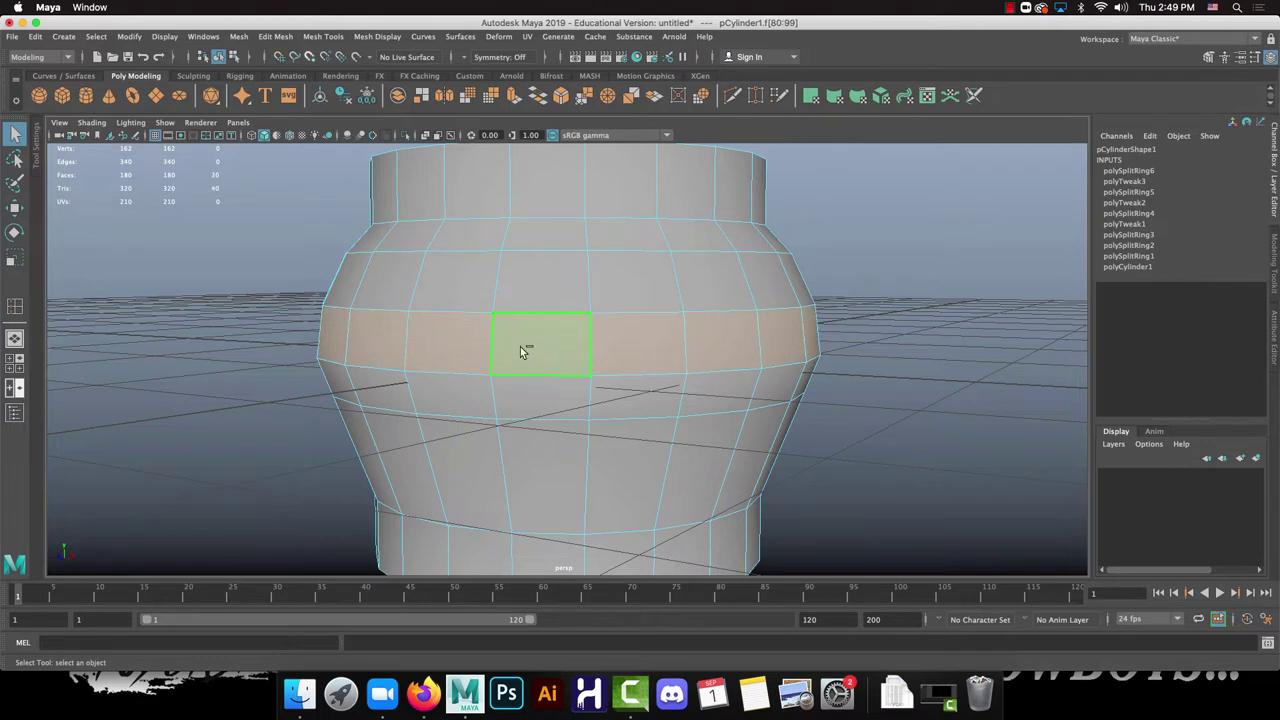
{"action": "key", "text": "shift+period"}
{"action": "key", "text": "shift+period"}
{"action": "key", "text": "shift+period"}
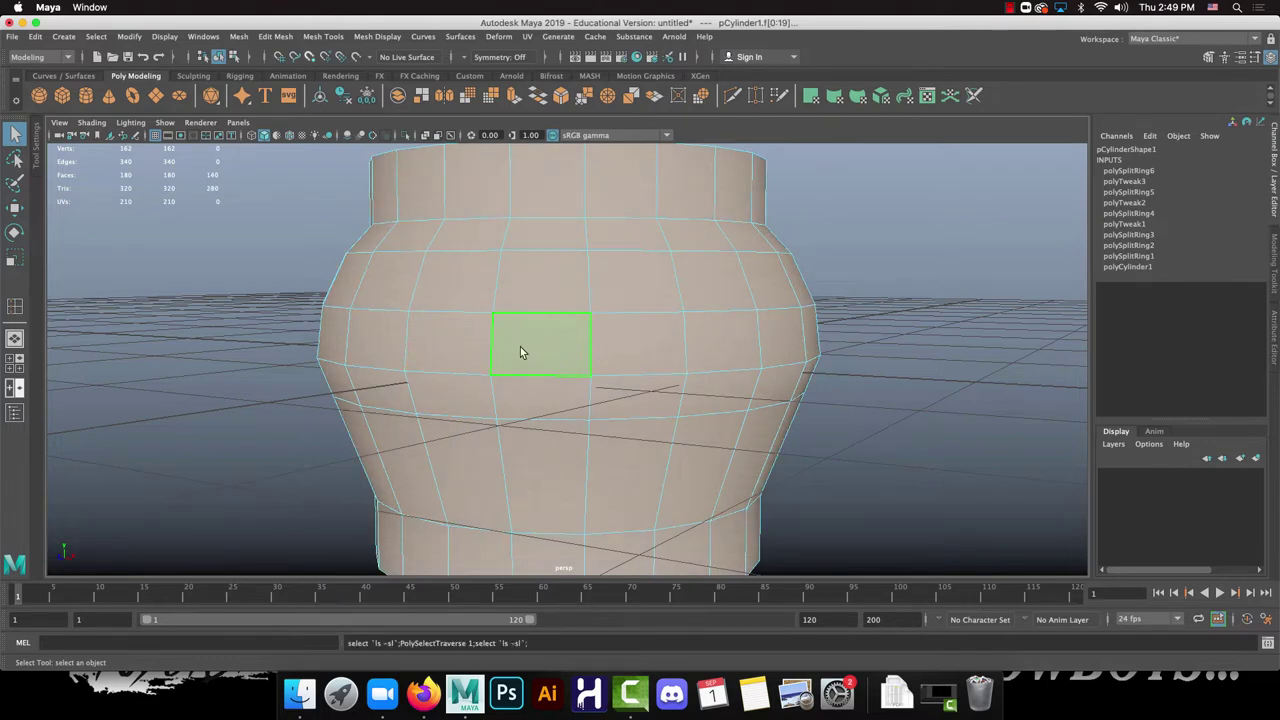
{"action": "key", "text": "shift+comma"}
{"action": "key", "text": "shift+comma"}
{"action": "key", "text": "shift+comma"}
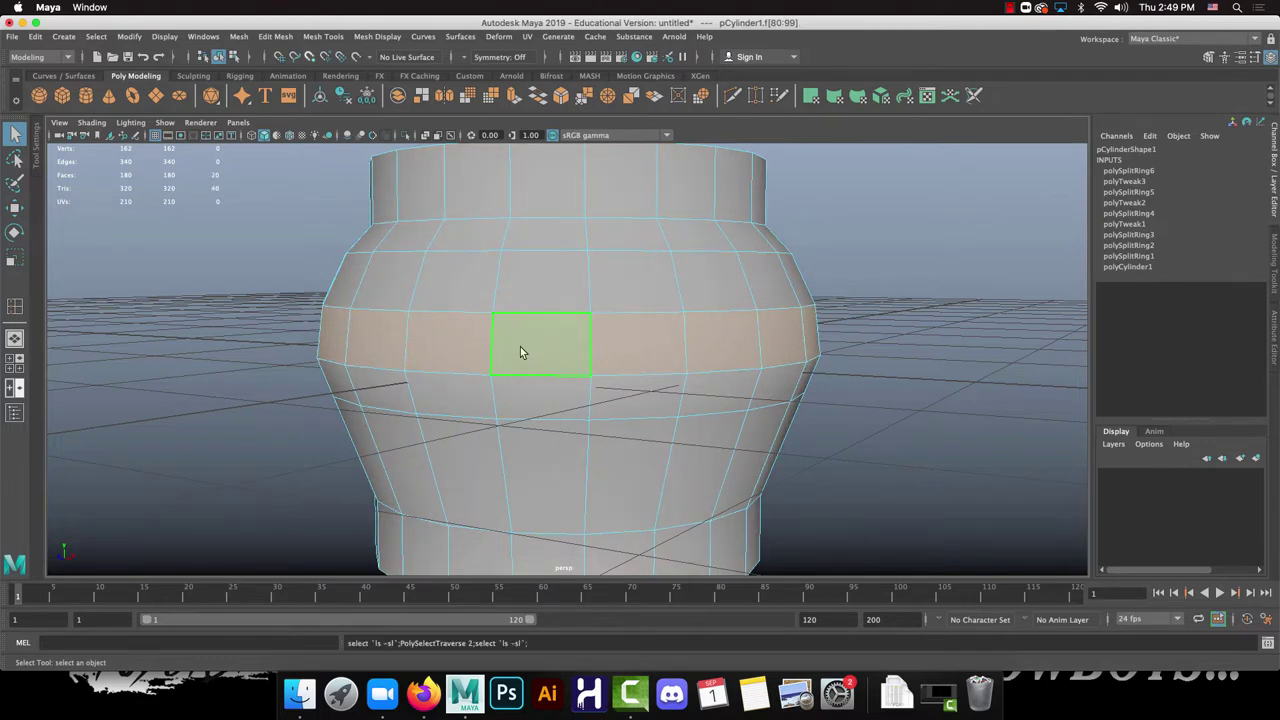
Step: Switch to the class notes in Firefox and read the Select Range entry with its example images
{"action": "left_click", "coordinate": [423, 693]}
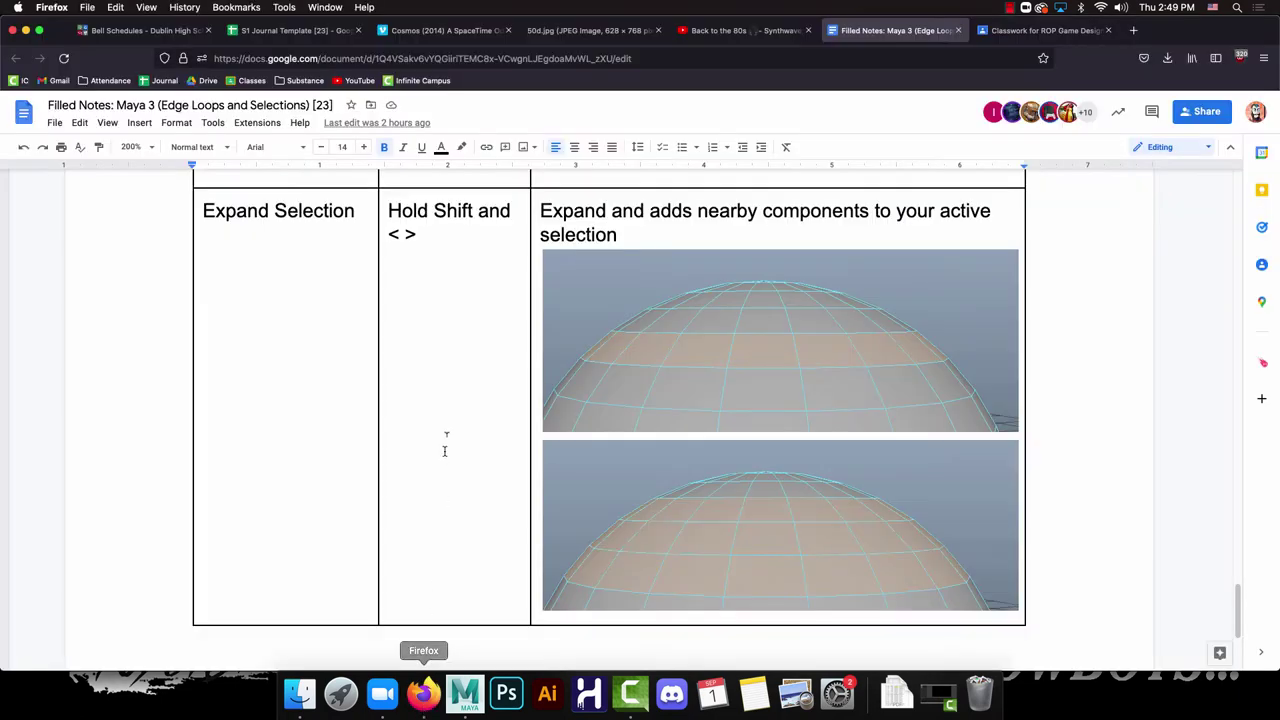
{"action": "scroll", "coordinate": [506, 442], "scroll_direction": "up", "scroll_amount": 5}
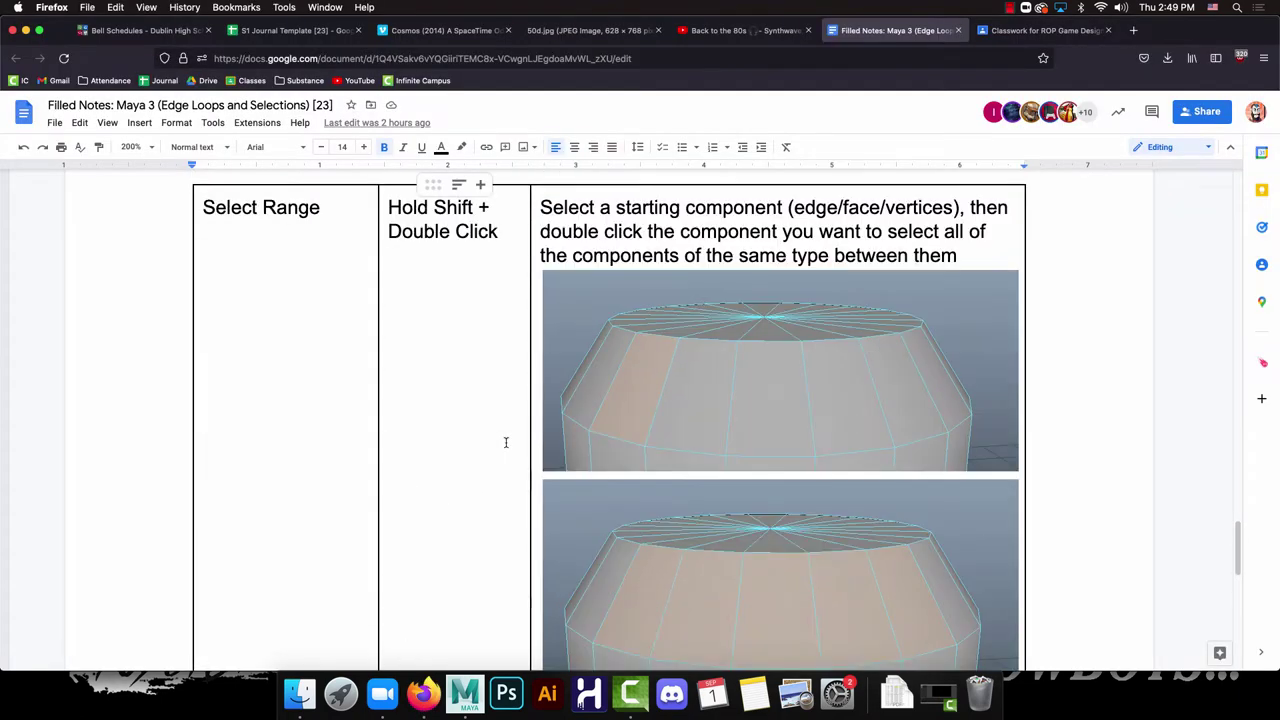
{"action": "scroll", "coordinate": [506, 442], "scroll_direction": "down", "scroll_amount": 1}
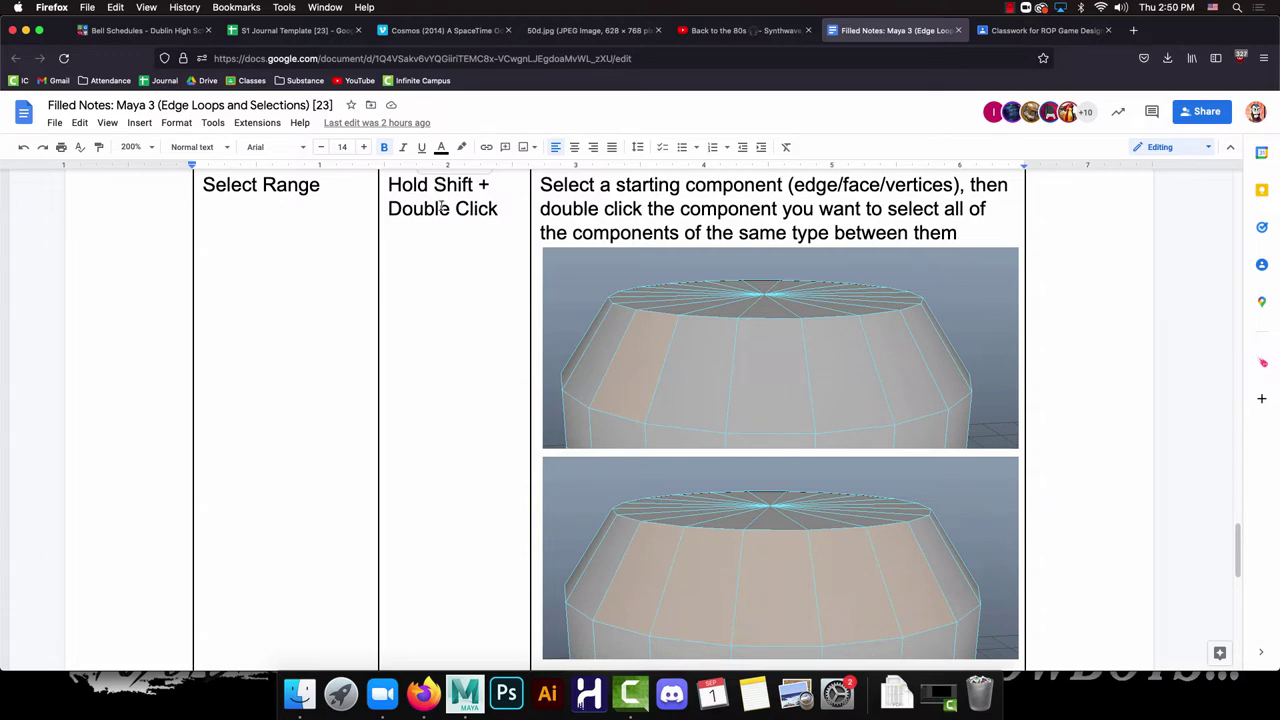
Step: Back in Maya, add individual faces to a stepped selection around the bulge's upper bands, and clear the selection
{"action": "left_click", "coordinate": [466, 695]}
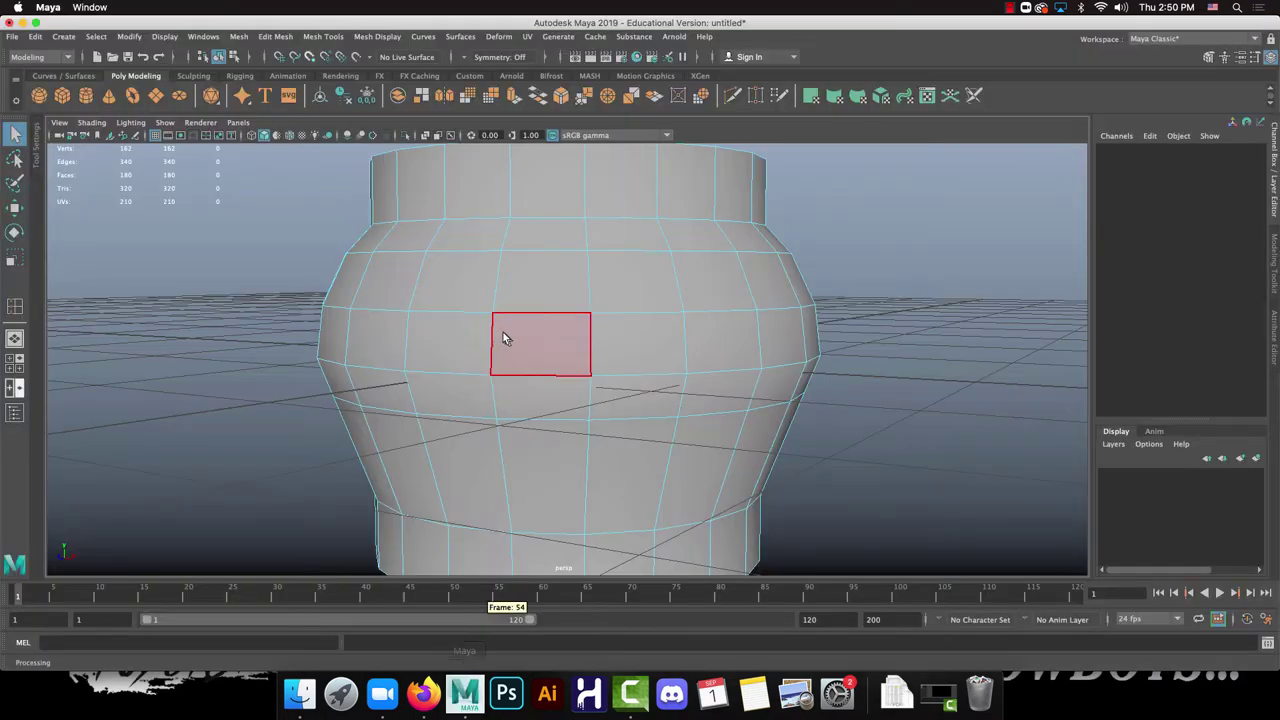
{"action": "left_click", "coordinate": [470, 237]}
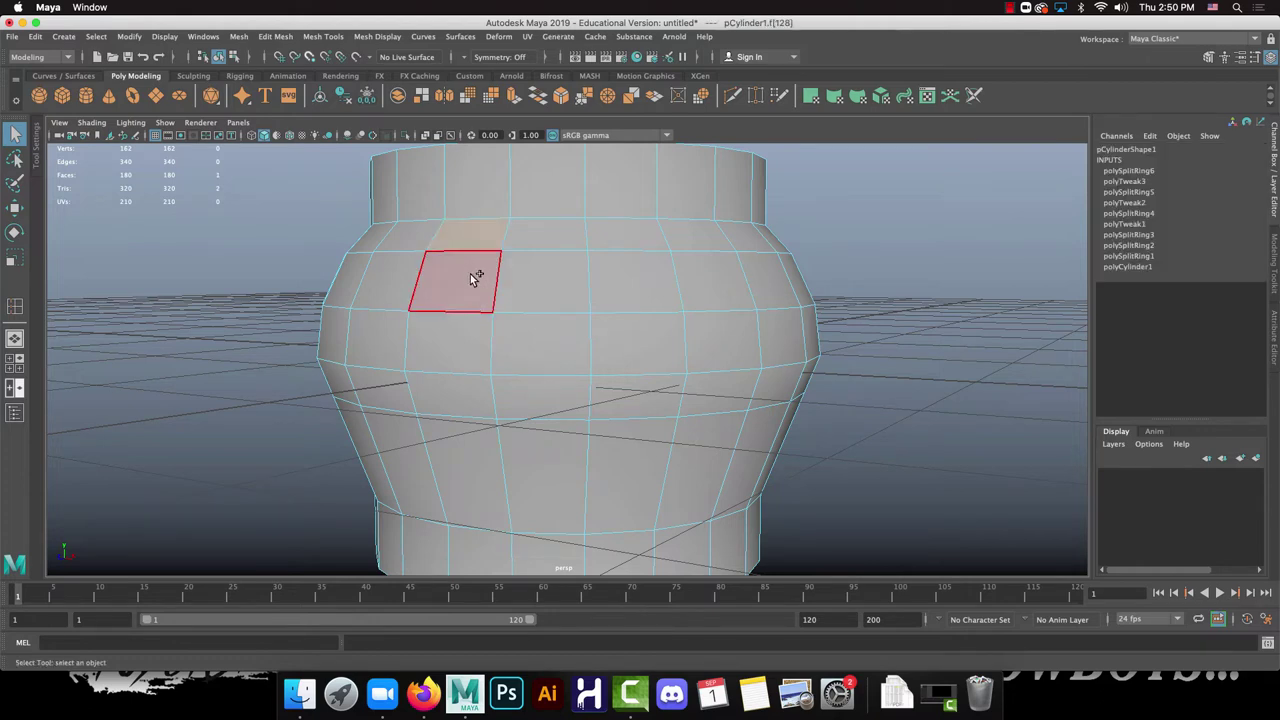
{"action": "left_click", "coordinate": [463, 278], "text": "shift"}
{"action": "left_click", "coordinate": [578, 287], "text": "shift"}
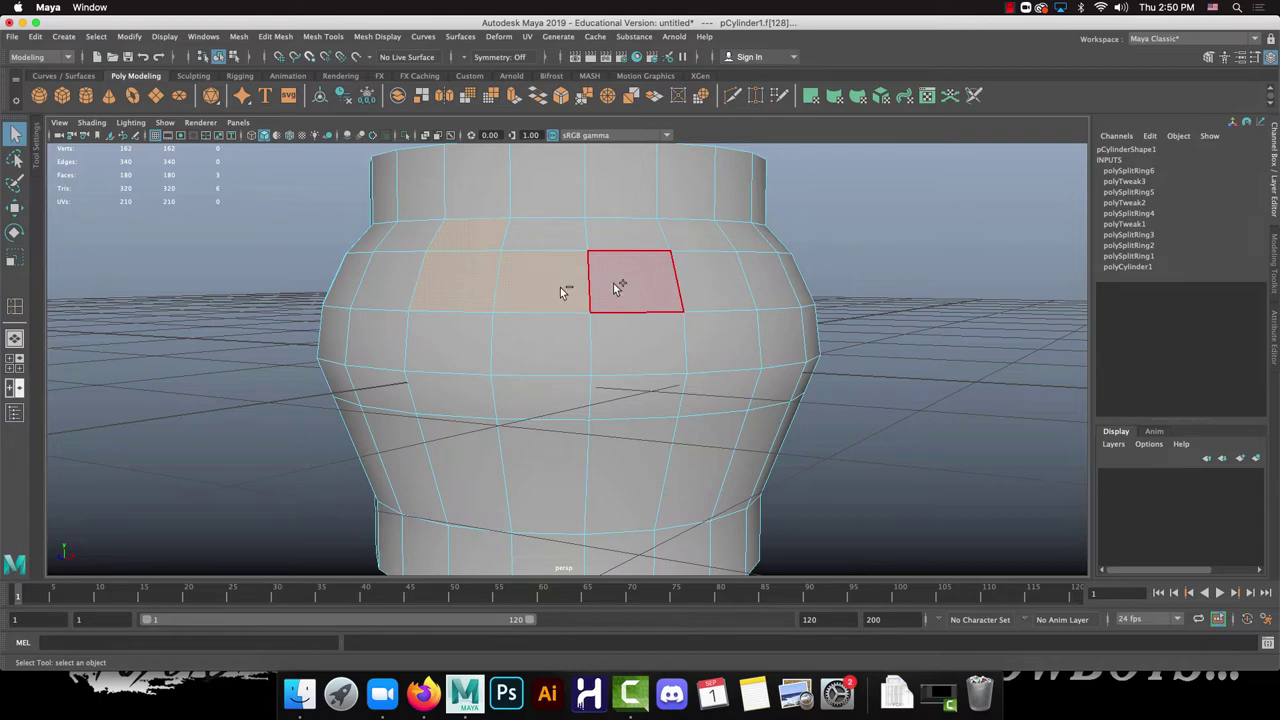
{"action": "left_click", "coordinate": [545, 345], "text": "shift"}
{"action": "left_click", "coordinate": [531, 392], "text": "shift"}
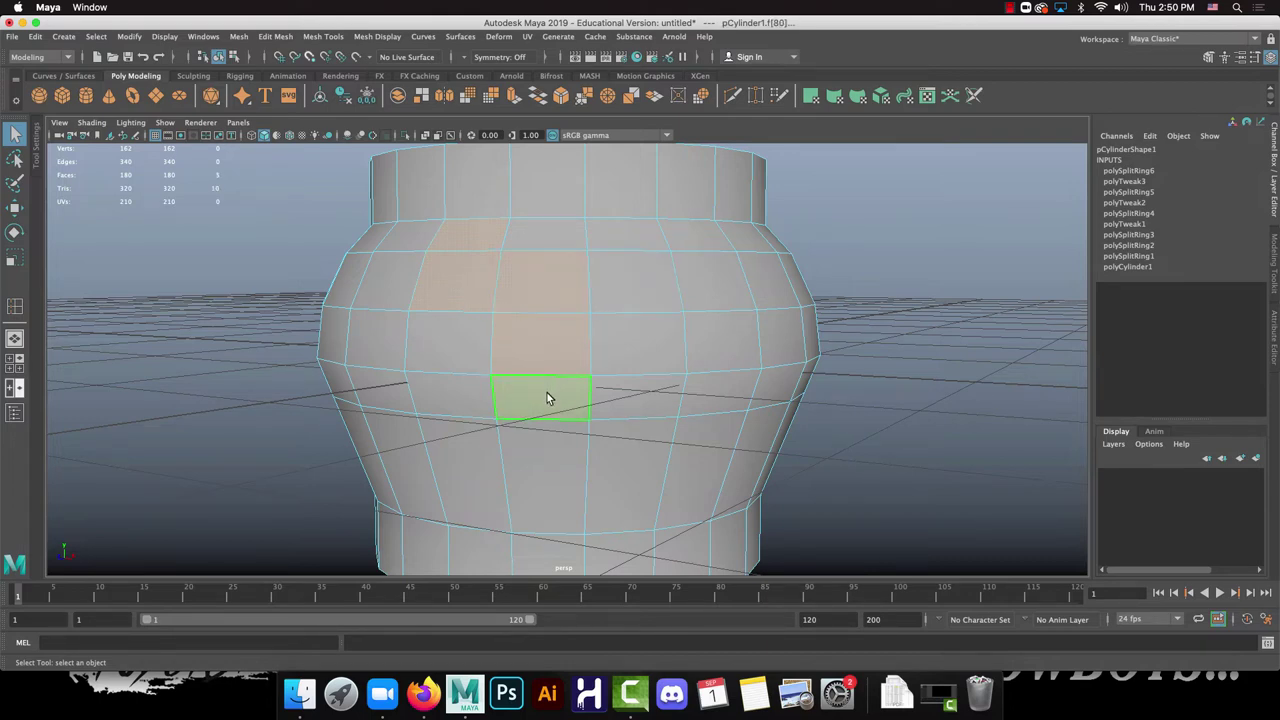
{"action": "left_click", "coordinate": [720, 398], "text": "shift"}
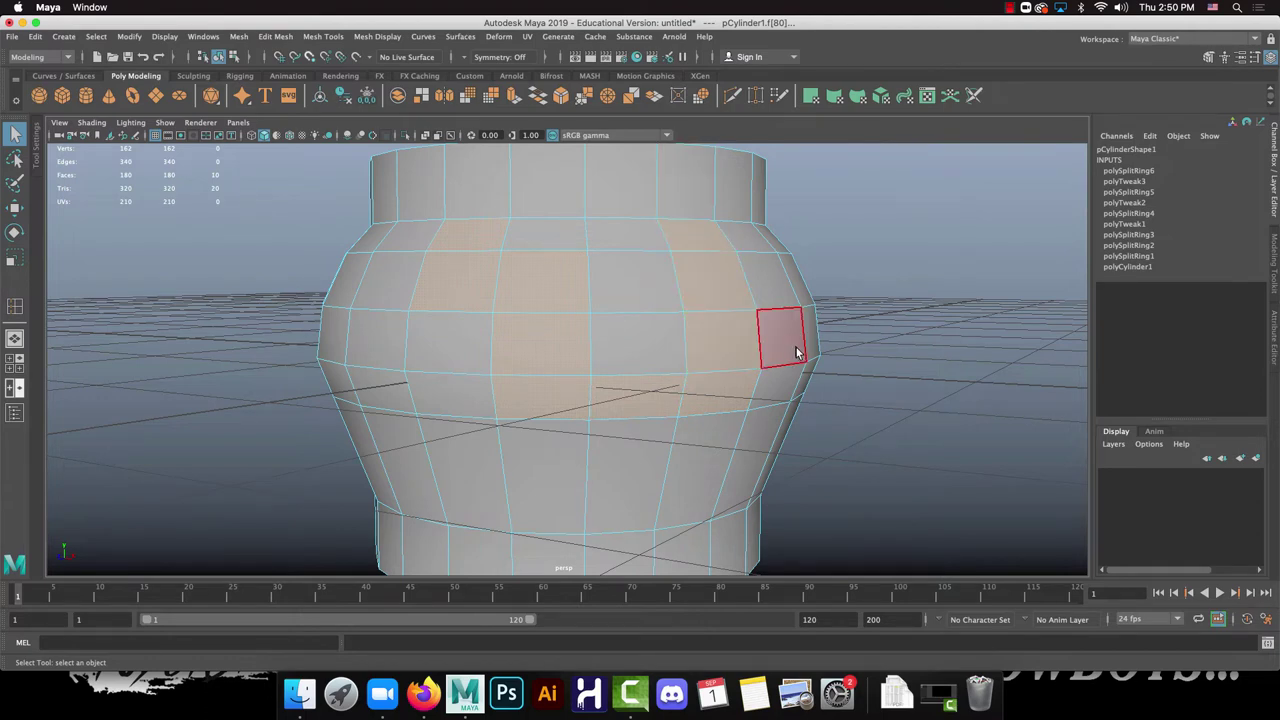
{"action": "left_click_drag", "start_coordinate": [786, 343], "coordinate": [703, 280], "text": "alt"}
{"action": "left_click", "coordinate": [658, 236], "text": "shift"}
{"action": "left_click", "coordinate": [666, 312], "text": "shift"}
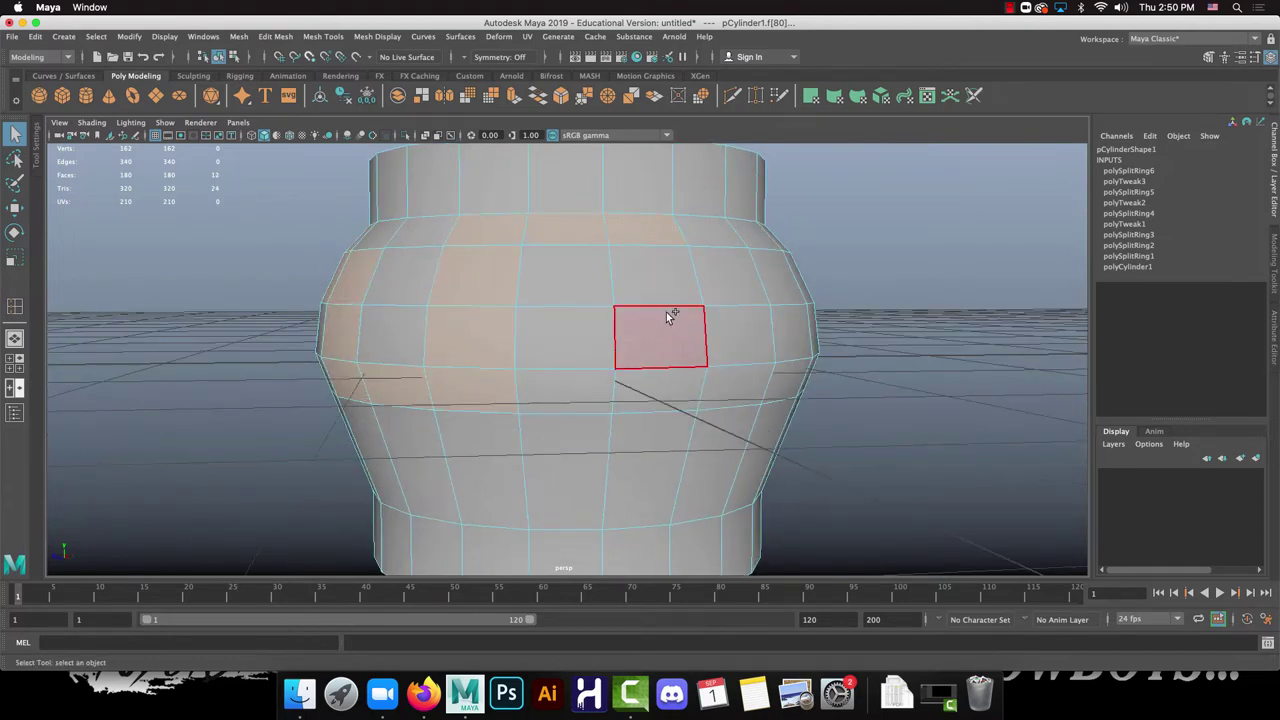
{"action": "left_click", "coordinate": [896, 338]}
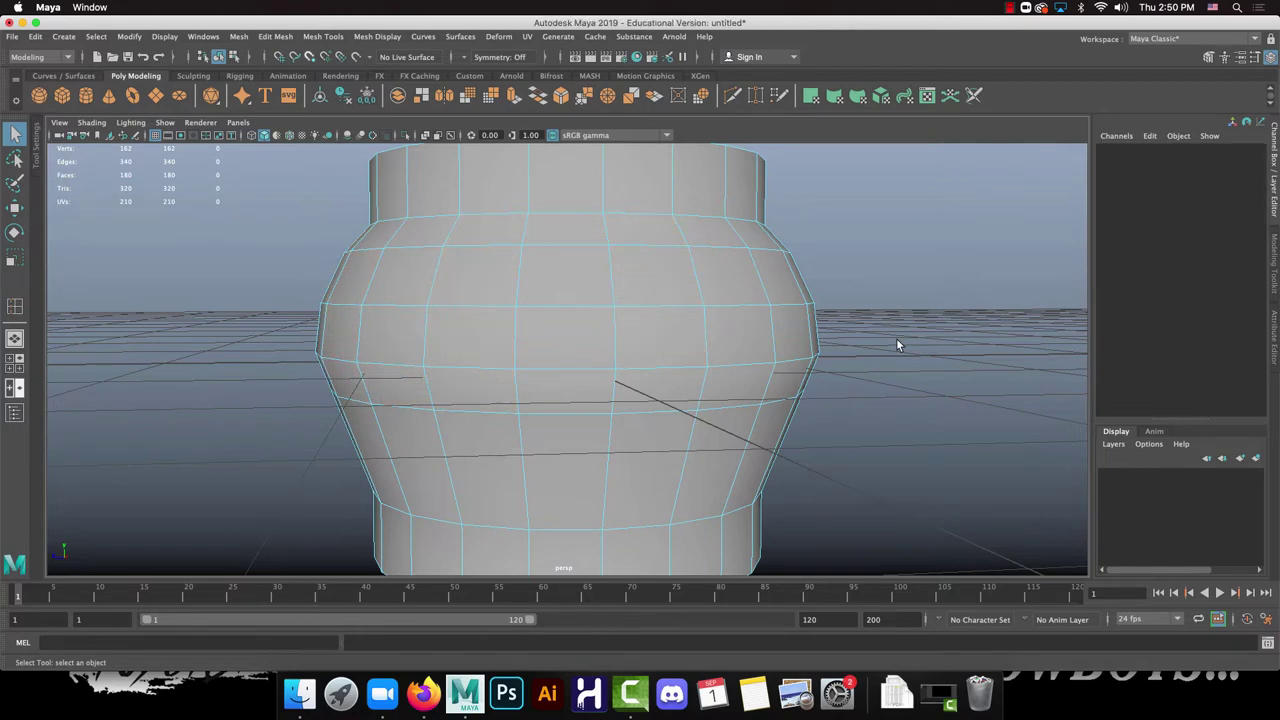
Step: Keep the cylinder in face mode and select the full face loop above the widest ring using two adjacent front faces
{"action": "mouse_move", "coordinate": [486, 354]}
{"action": "left_mouse_down", "text": "alt"}
{"action": "mouse_move", "coordinate": [523, 349]}
{"action": "mouse_move", "coordinate": [505, 353]}
{"action": "left_mouse_up", "text": "alt"}
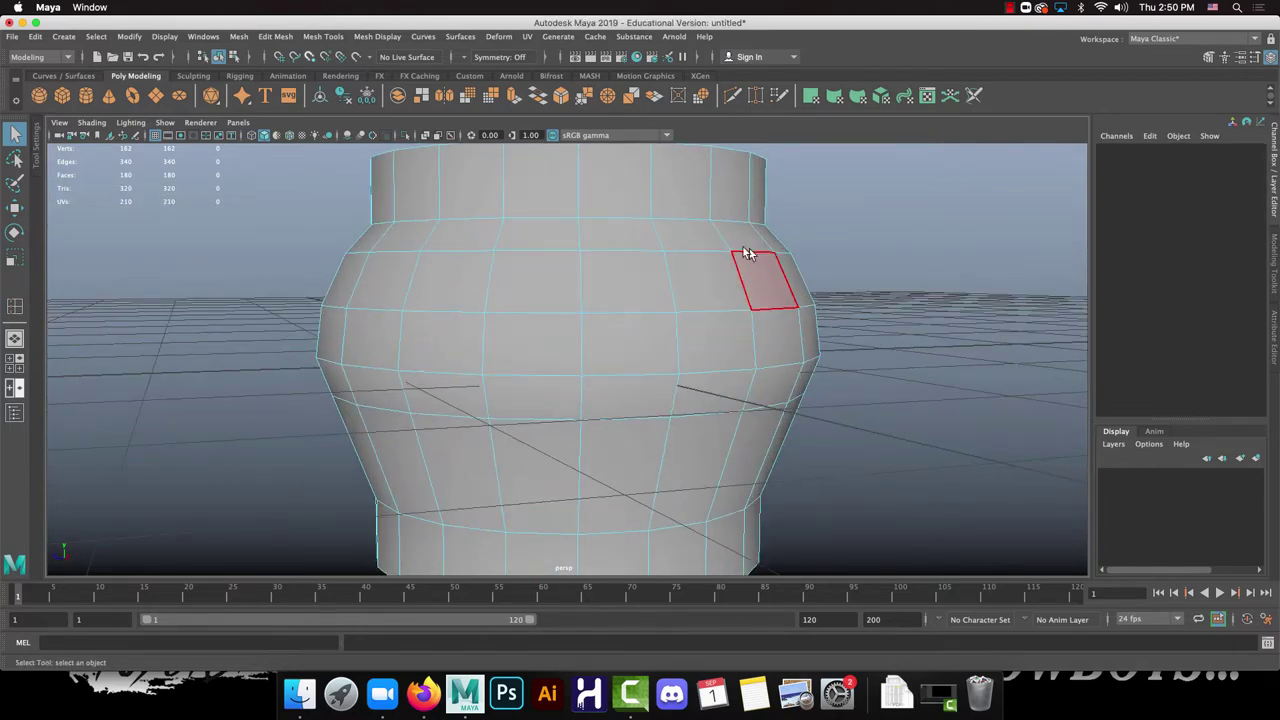
{"action": "right_click", "coordinate": [599, 246]}
{"action": "right_click_drag", "start_coordinate": [599, 246], "coordinate": [599, 282]}
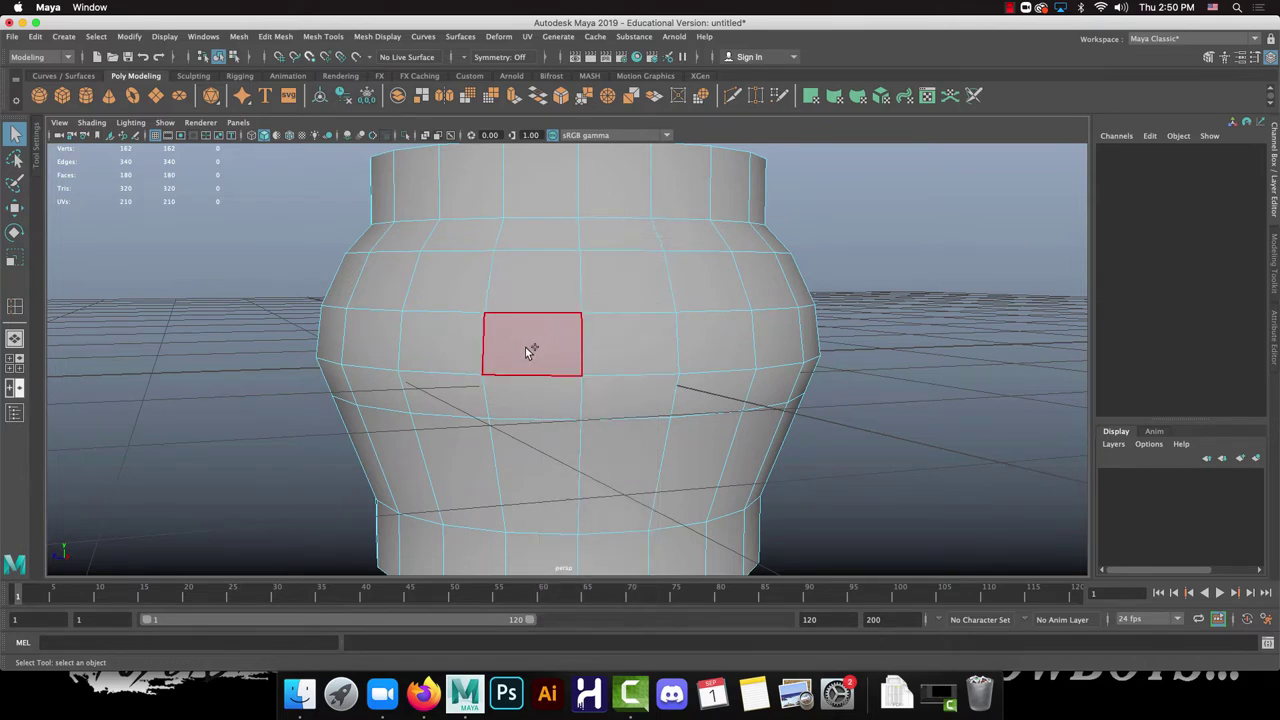
{"action": "left_click", "coordinate": [528, 351]}
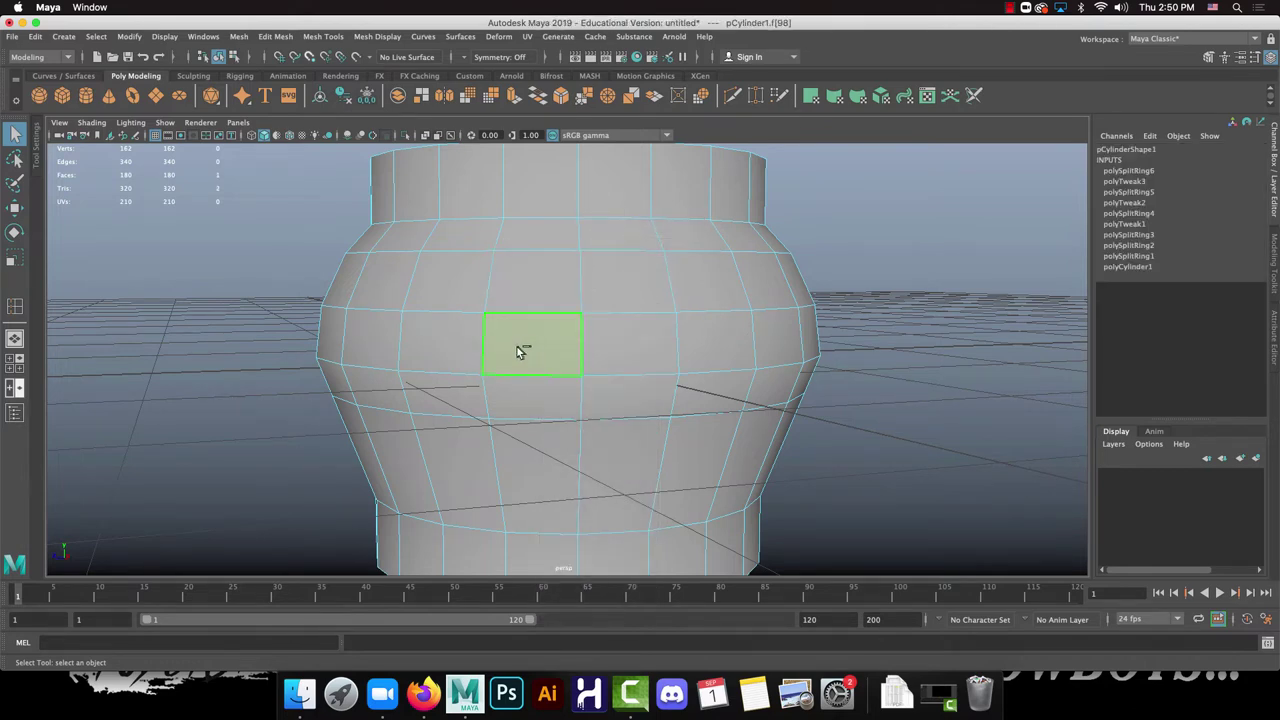
{"action": "left_click", "coordinate": [648, 355], "text": "shift"}
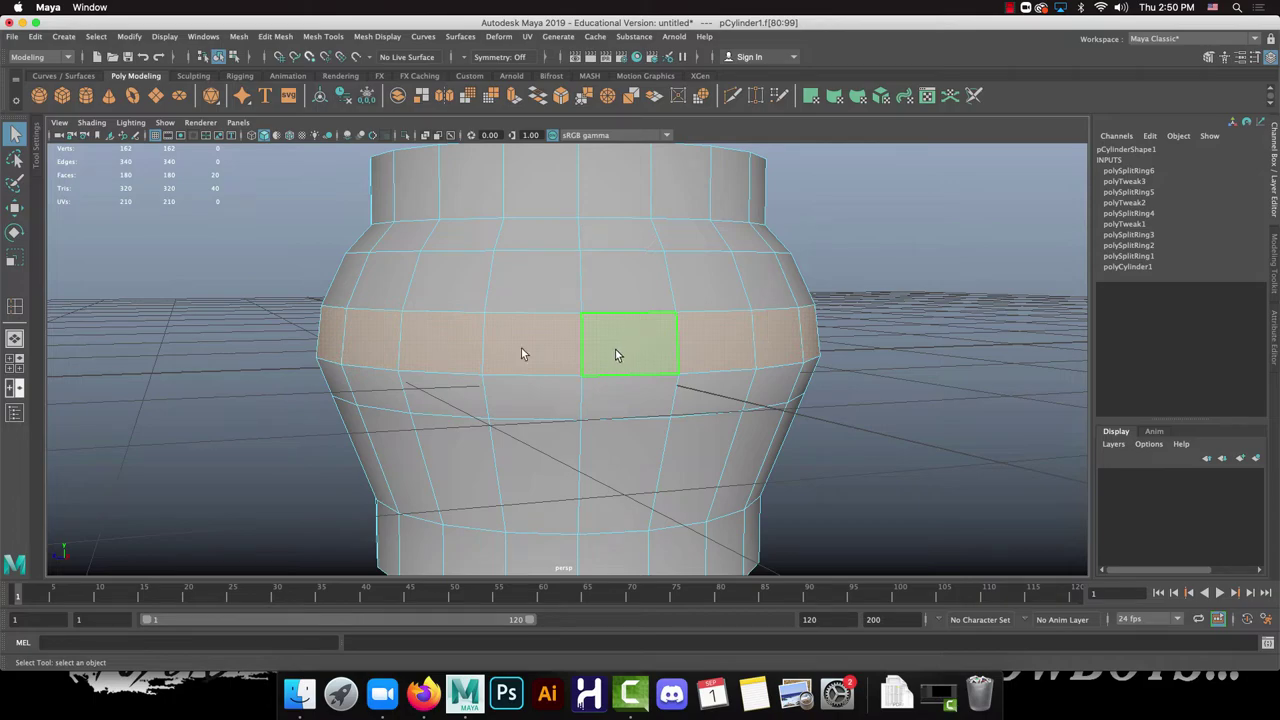
Step: Range-select the six faces between two distant faces in the second band above the widest ring, and clear the selection
{"action": "left_click_drag", "start_coordinate": [385, 333], "coordinate": [629, 333], "text": "alt"}
{"action": "left_click", "coordinate": [429, 338]}
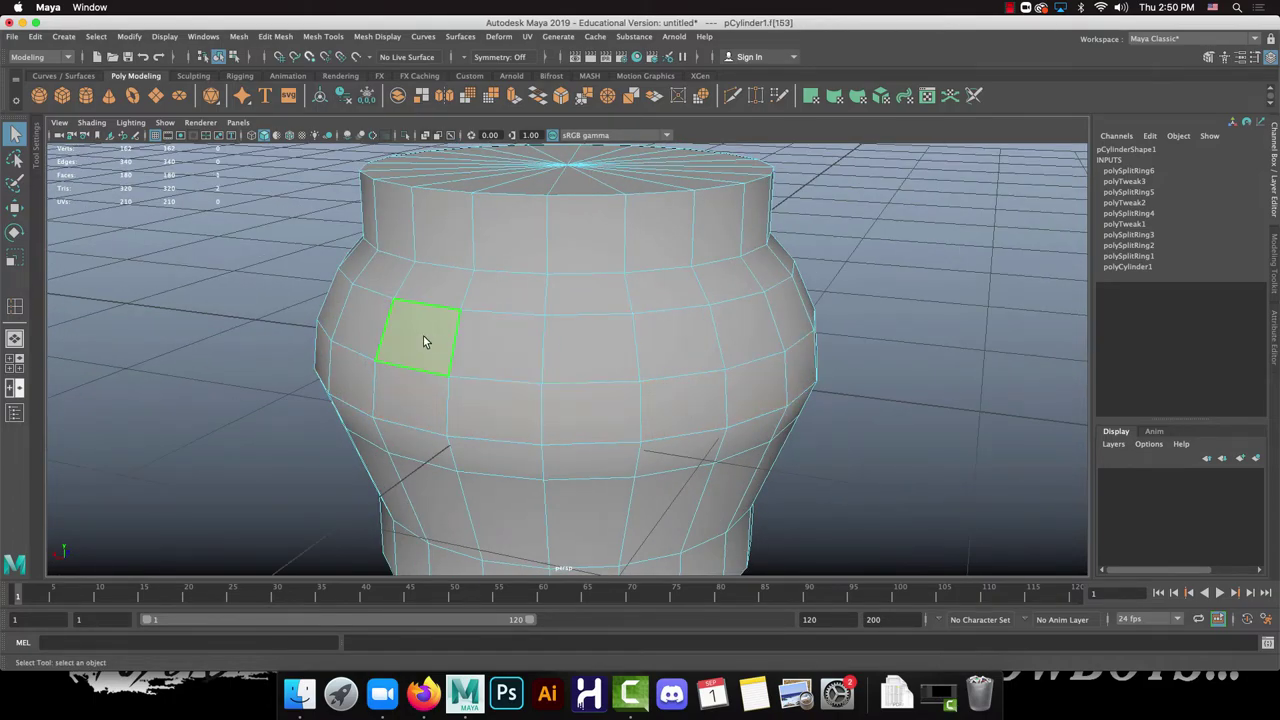
{"action": "double_click", "coordinate": [799, 320], "text": "shift"}
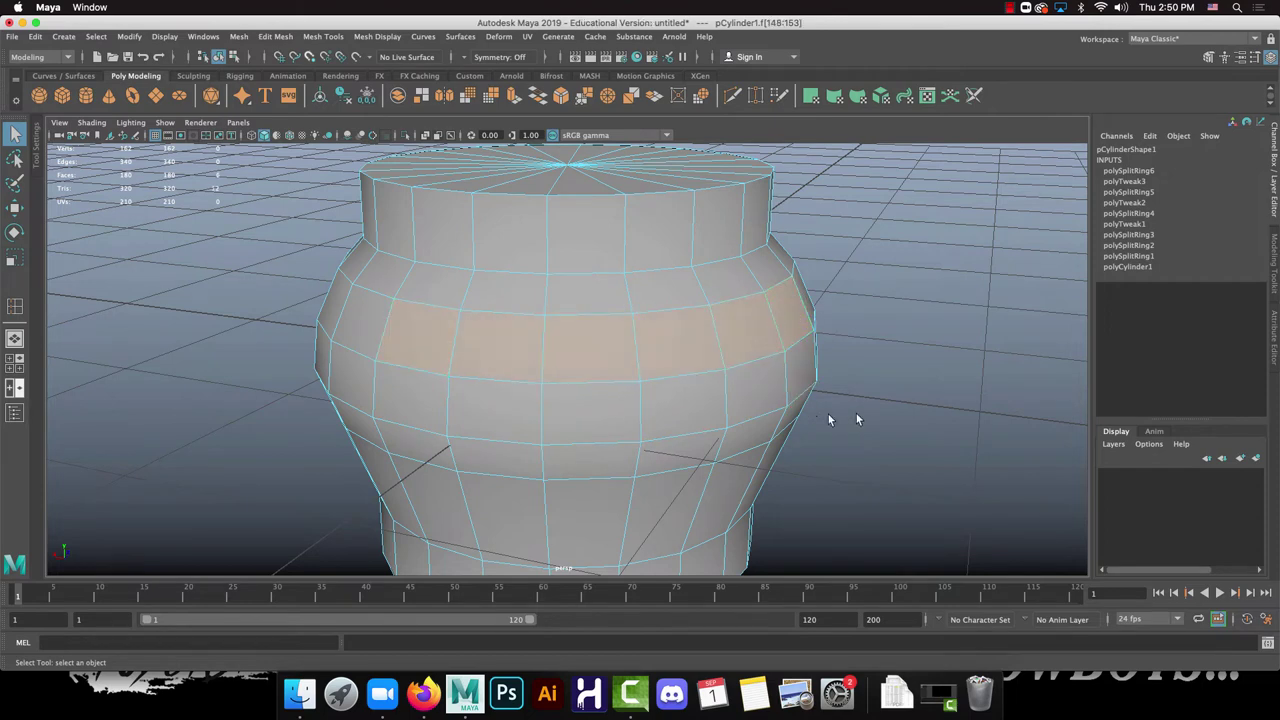
{"action": "left_click_drag", "start_coordinate": [846, 420], "coordinate": [877, 409], "text": "alt"}
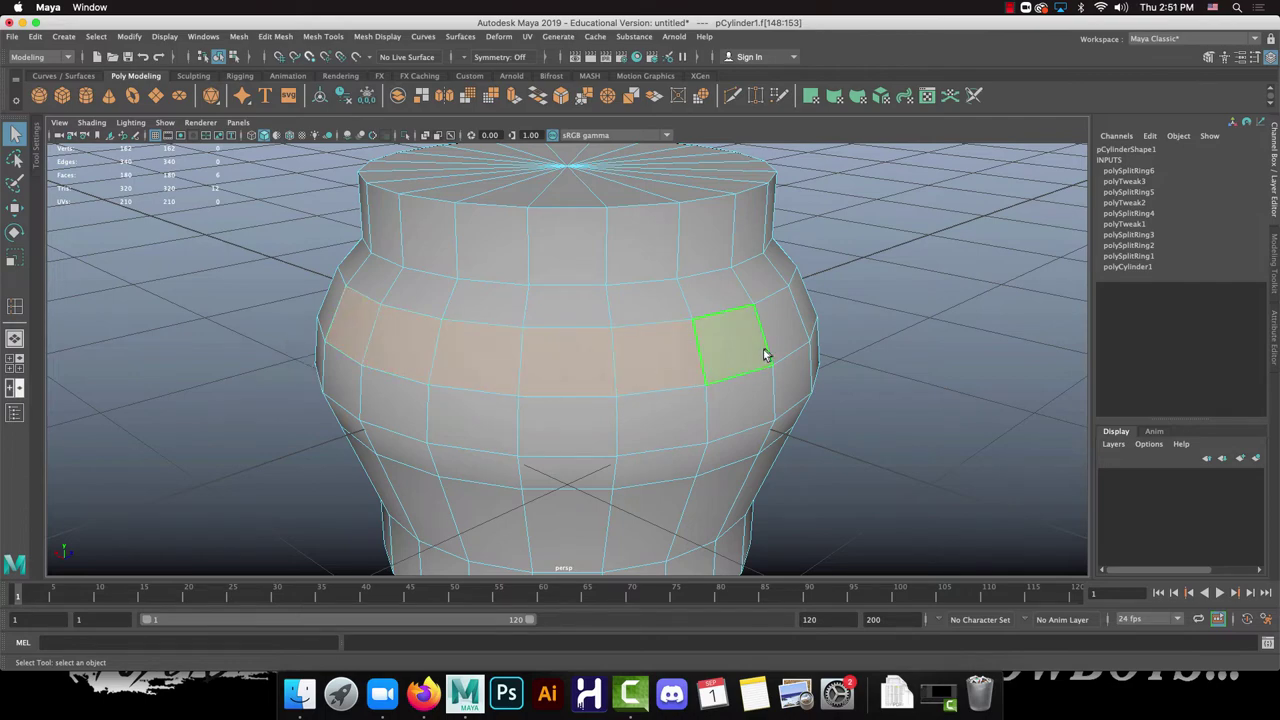
{"action": "left_click_drag", "start_coordinate": [450, 382], "coordinate": [494, 377], "text": "alt"}
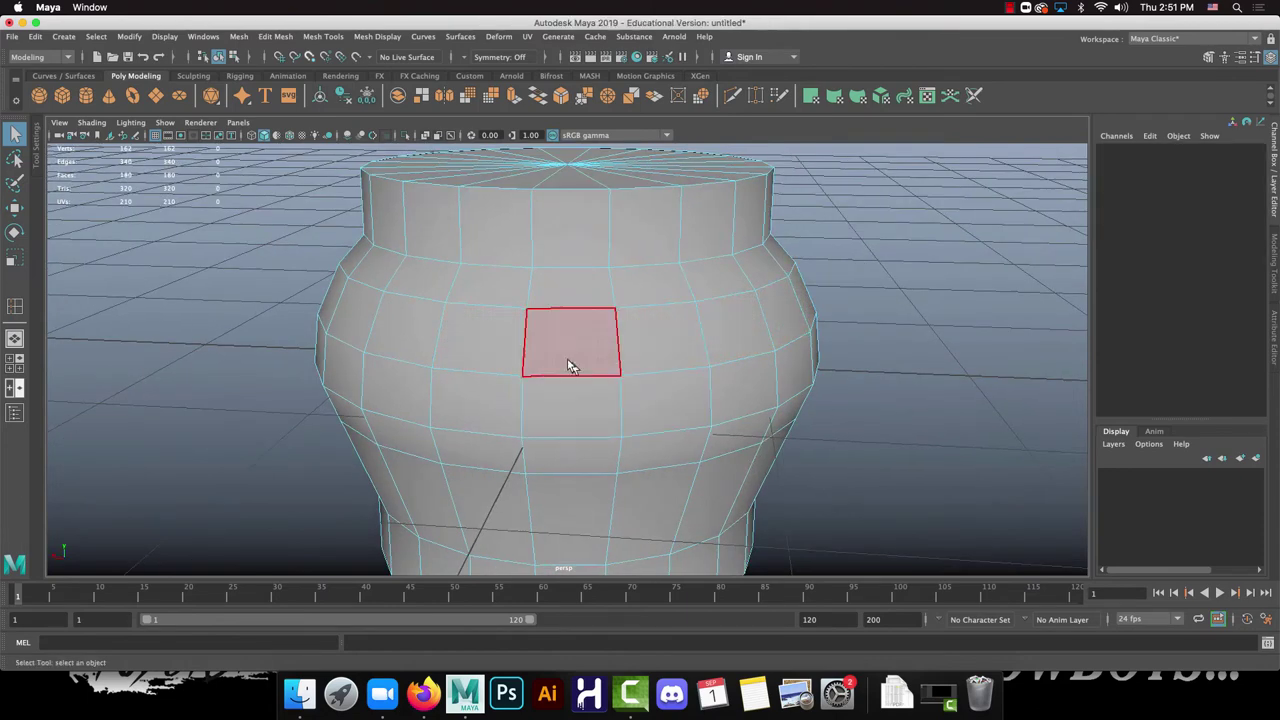
Step: Select a front face in the second band above the widest ring and extend it through its neighbour to the full face loop
{"action": "left_click", "coordinate": [740, 330], "text": "ctrl"}
{"action": "left_click_drag", "start_coordinate": [754, 338], "coordinate": [832, 492], "text": "alt"}
{"action": "left_click", "coordinate": [582, 395]}
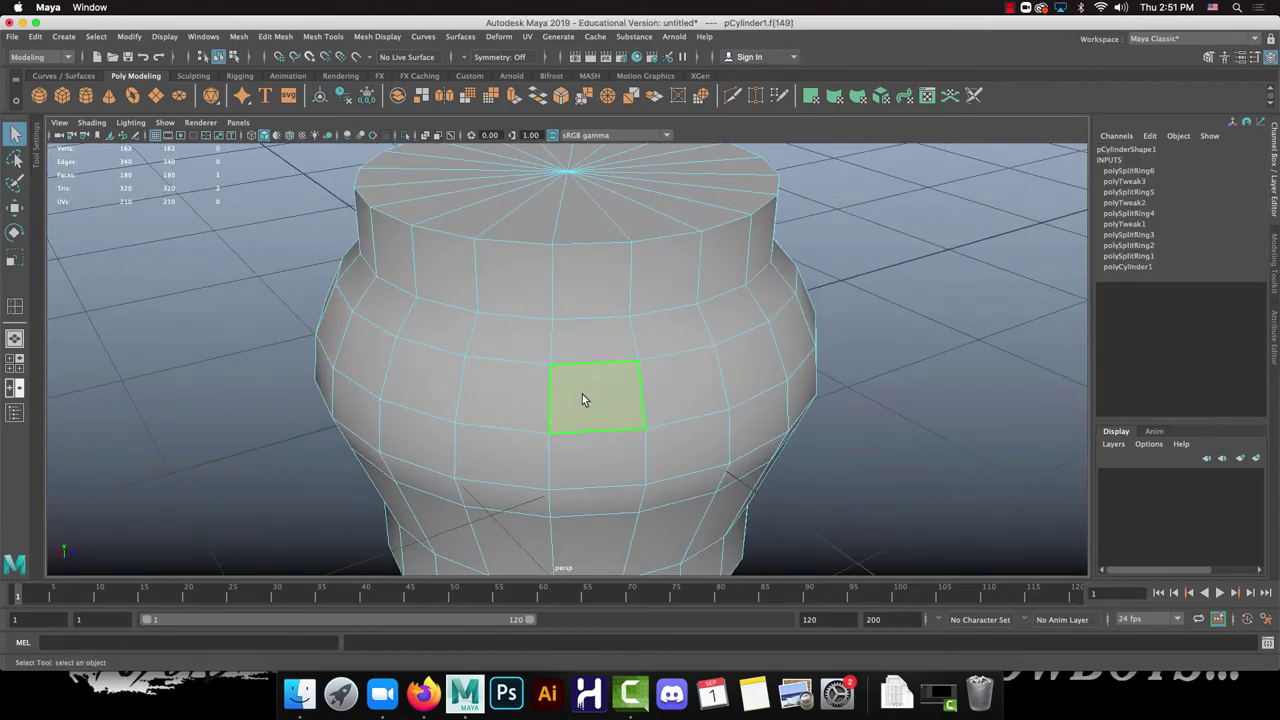
{"action": "double_click", "coordinate": [683, 379], "text": "shift"}
{"action": "left_click_drag", "start_coordinate": [934, 347], "coordinate": [574, 434], "text": "alt"}
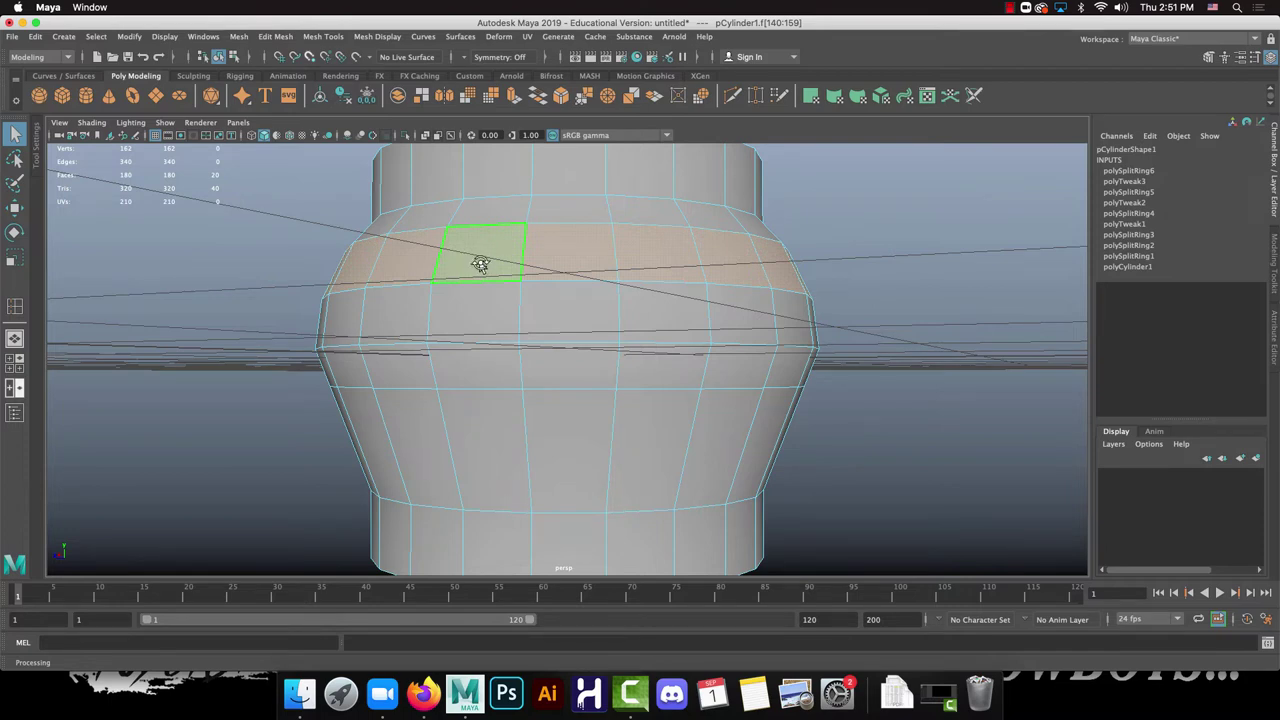
{"action": "left_click_drag", "start_coordinate": [480, 264], "coordinate": [457, 289], "text": "alt"}
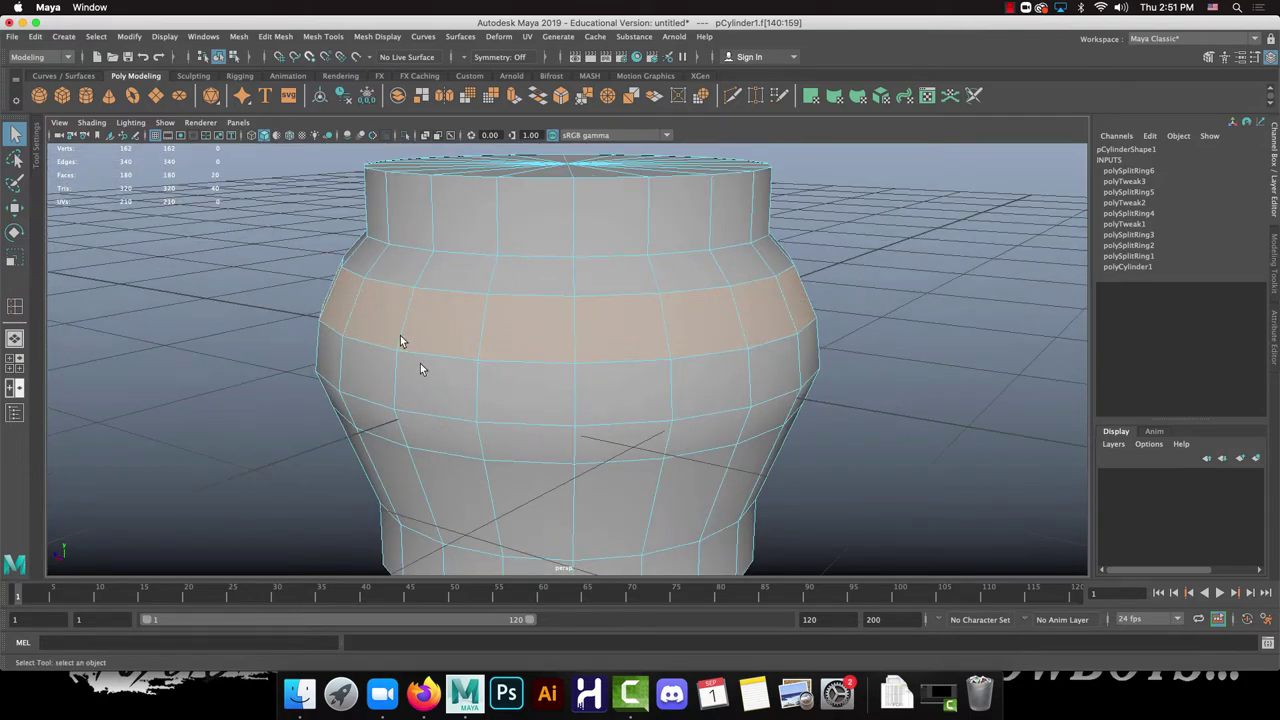
Step: Review the Select Range and Multiple Edge Loops entries of the class notes in Firefox, and return to Maya
{"action": "left_click", "coordinate": [424, 693]}
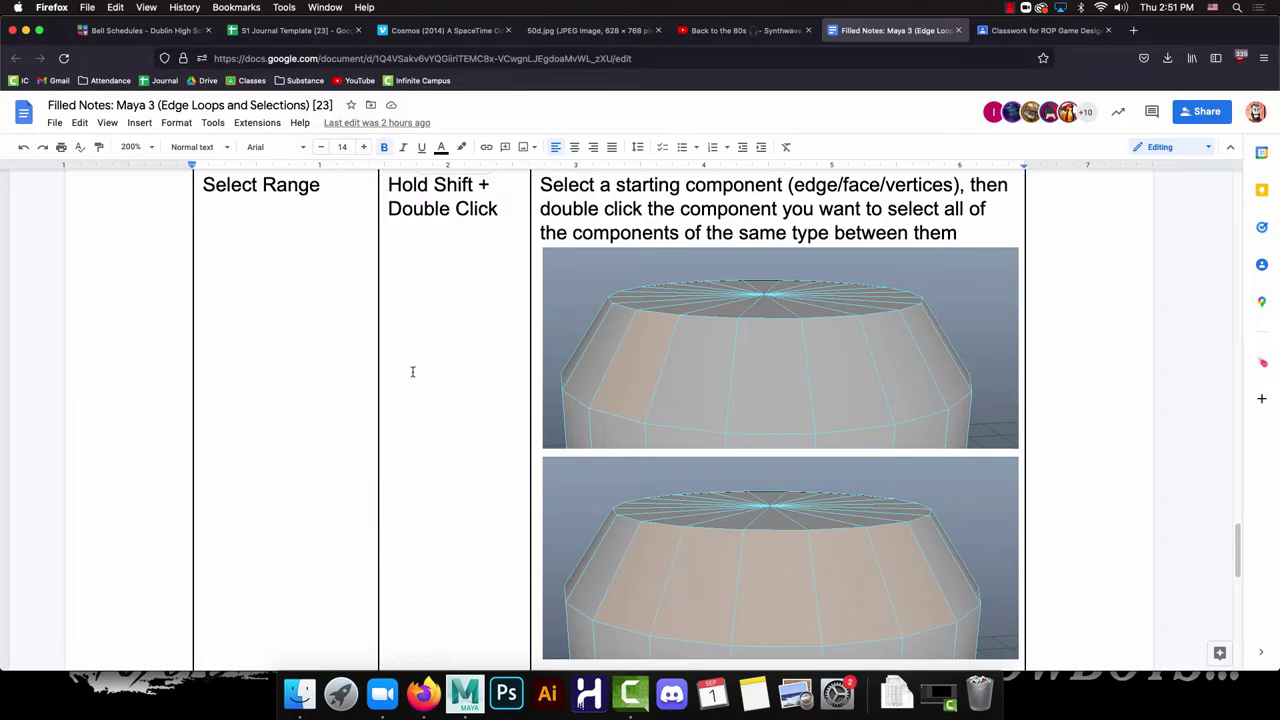
{"action": "scroll", "coordinate": [412, 371], "scroll_direction": "down", "scroll_amount": 2}
{"action": "scroll", "coordinate": [420, 386], "scroll_direction": "up", "scroll_amount": 4}
{"action": "scroll", "coordinate": [417, 389], "scroll_direction": "down", "scroll_amount": 10}
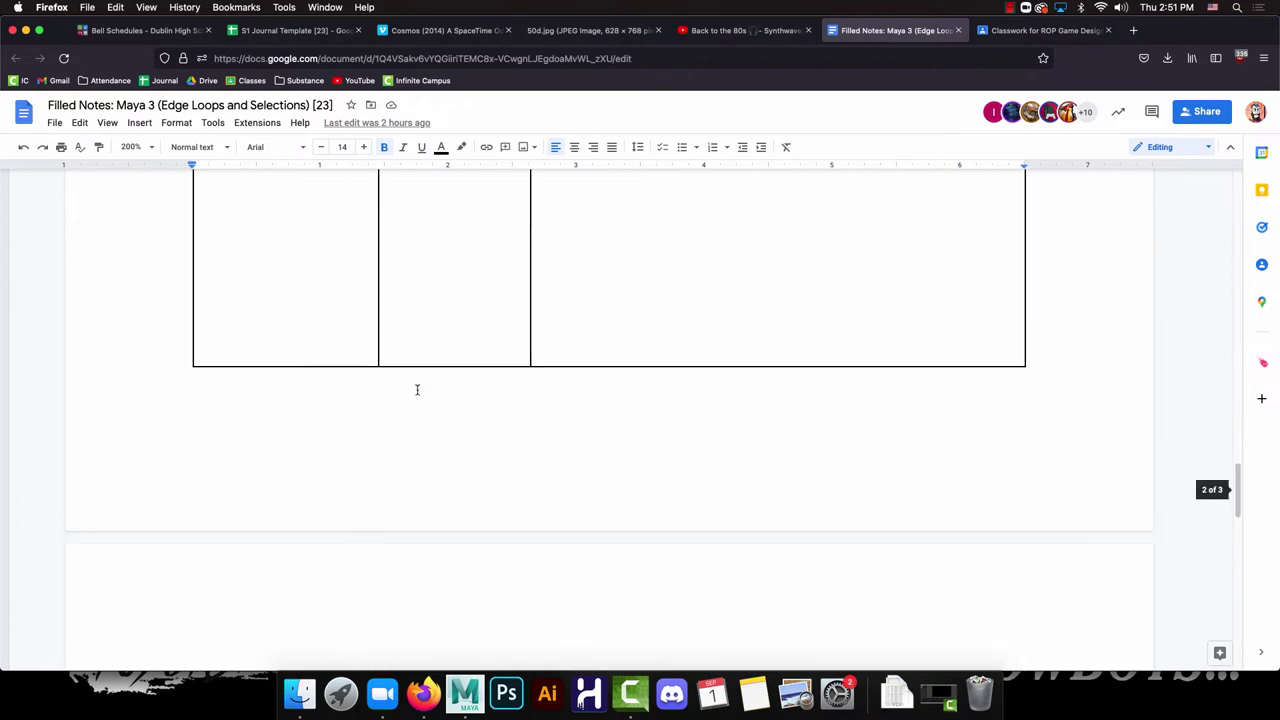
{"action": "scroll", "coordinate": [417, 389], "scroll_direction": "up", "scroll_amount": 15}
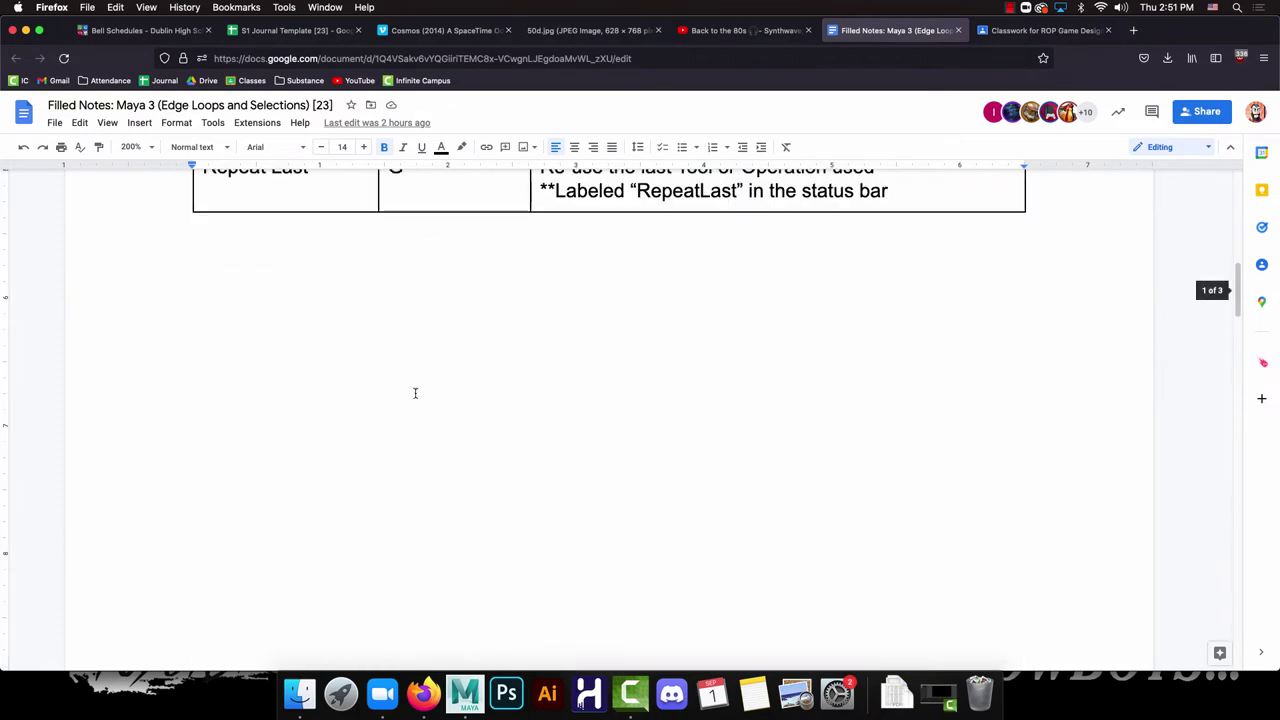
{"action": "scroll", "coordinate": [415, 393], "scroll_direction": "up", "scroll_amount": 6}
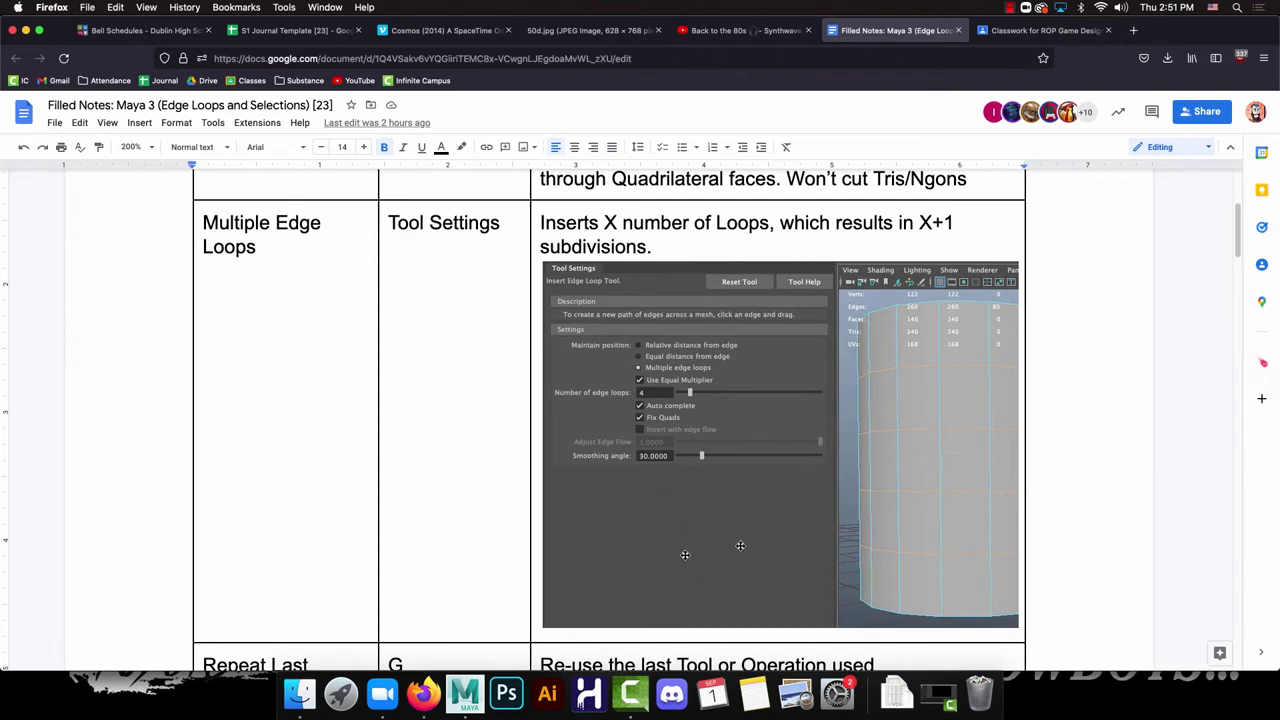
{"action": "left_click", "coordinate": [464, 693]}
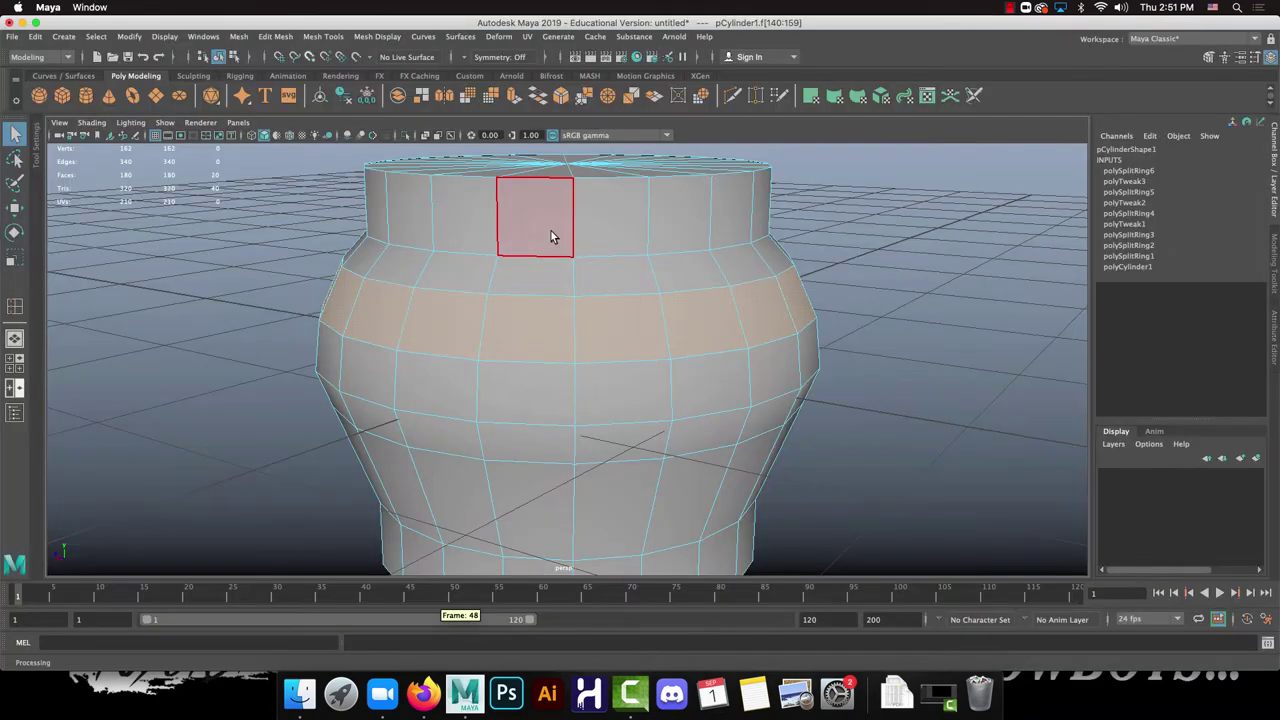
Step: Return to object mode, delete the shaped cylinder, and create a new polygon cylinder at the origin
{"action": "right_click_drag", "start_coordinate": [551, 236], "coordinate": [566, 231]}
{"action": "key", "text": "Delete"}
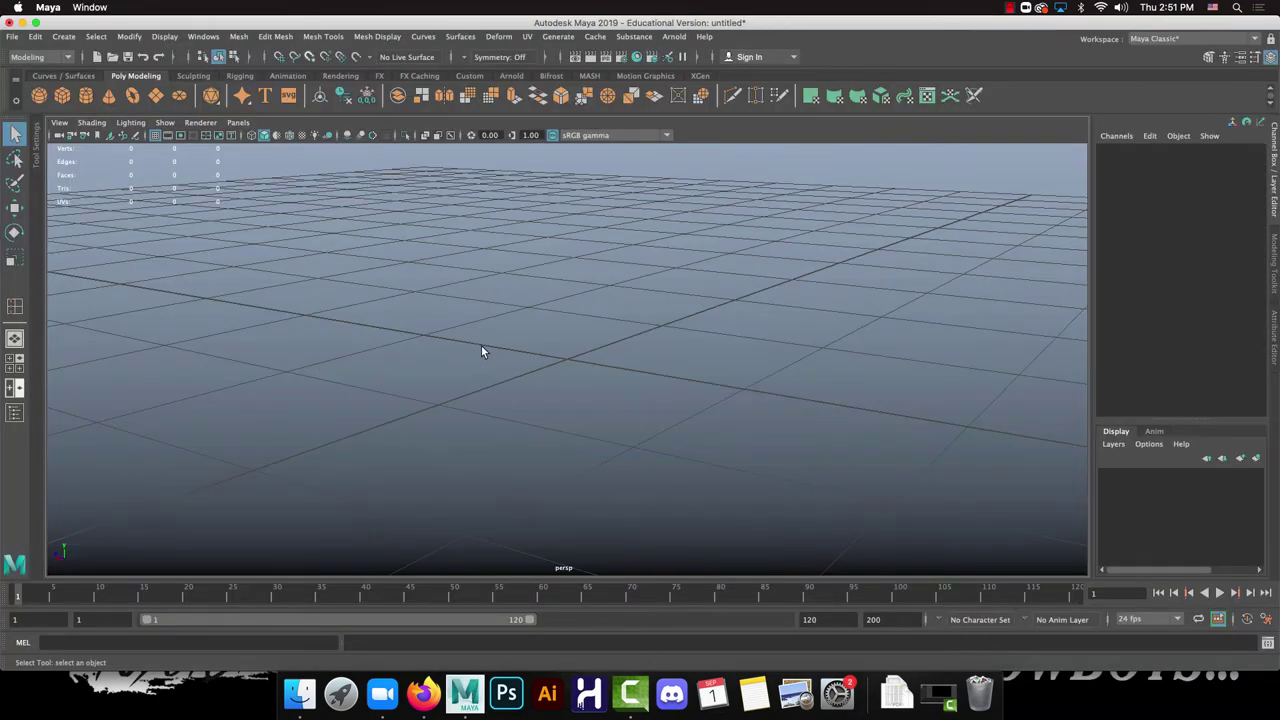
{"action": "middle_click_drag", "start_coordinate": [481, 351], "coordinate": [471, 403], "text": "alt"}
{"action": "right_click_drag", "start_coordinate": [471, 403], "coordinate": [491, 340], "text": "alt"}
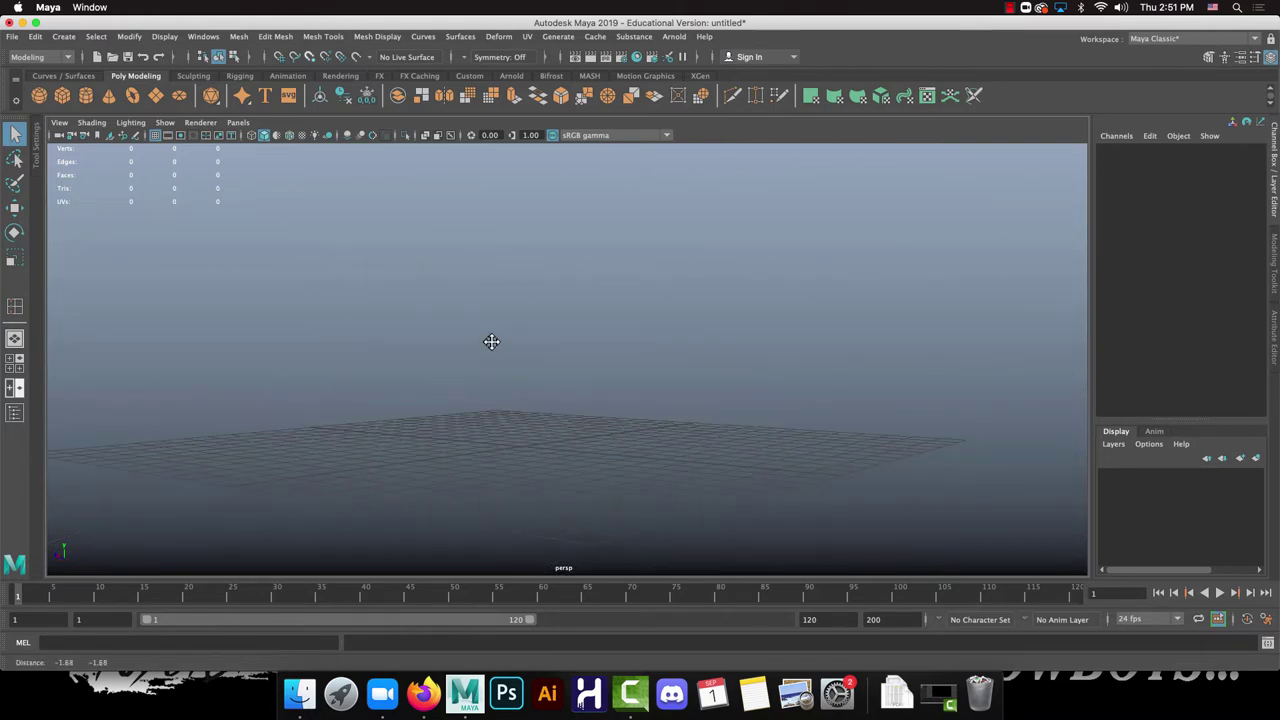
{"action": "left_click", "coordinate": [86, 96]}
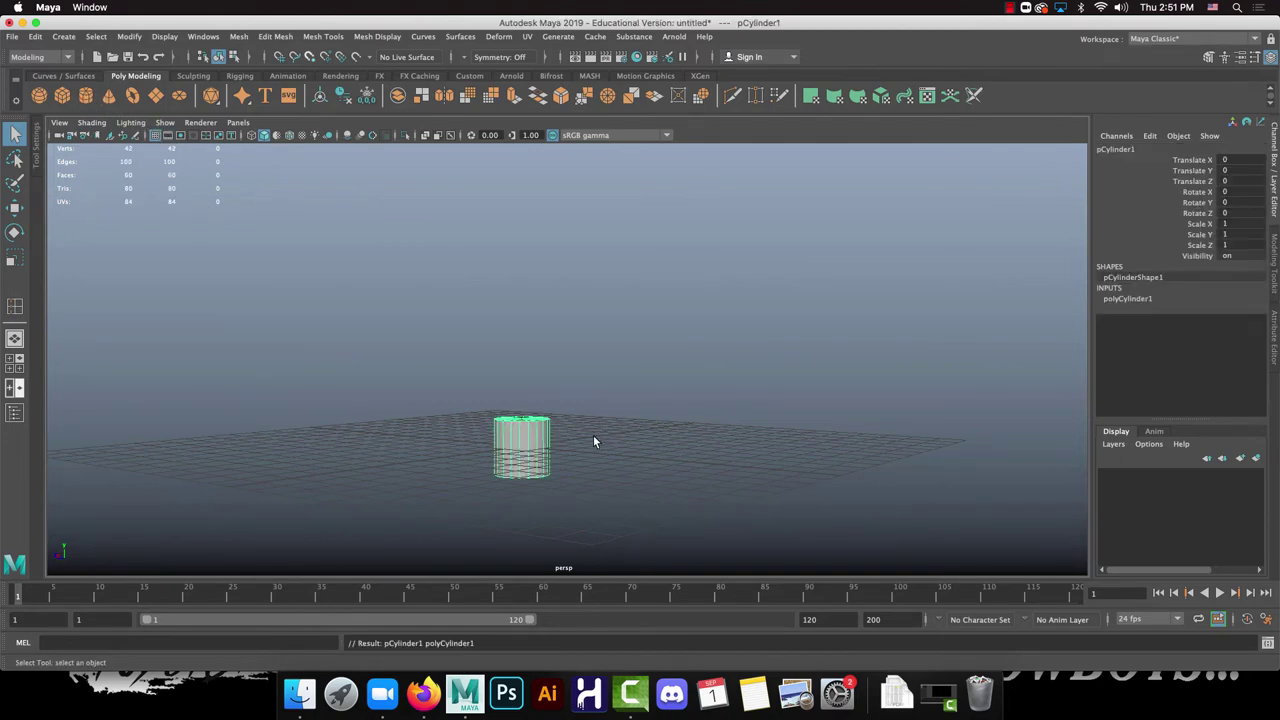
Step: Raise the new cylinder to about 6.96 in Translate Y and scale it uniformly to about 3.26
{"action": "key", "text": "w"}
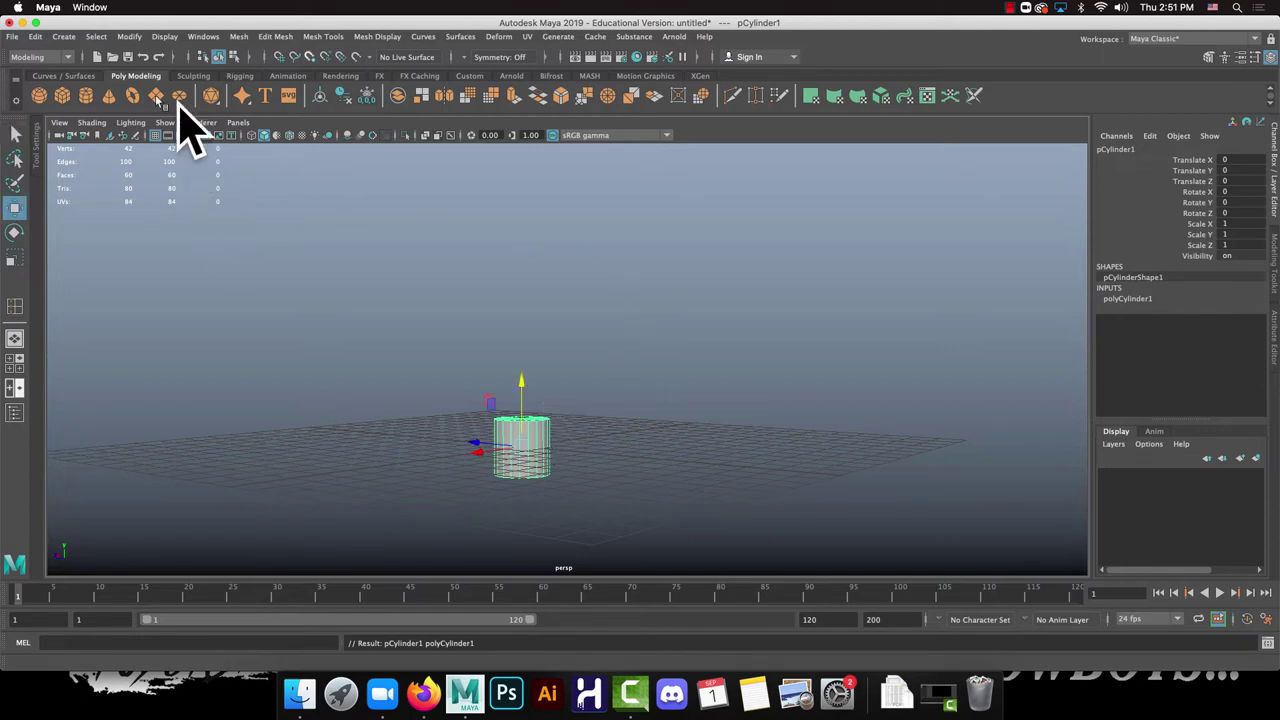
{"action": "left_click_drag", "start_coordinate": [521, 383], "coordinate": [421, 183]}
{"action": "scroll", "coordinate": [657, 320], "scroll_direction": "up", "scroll_amount": 5}
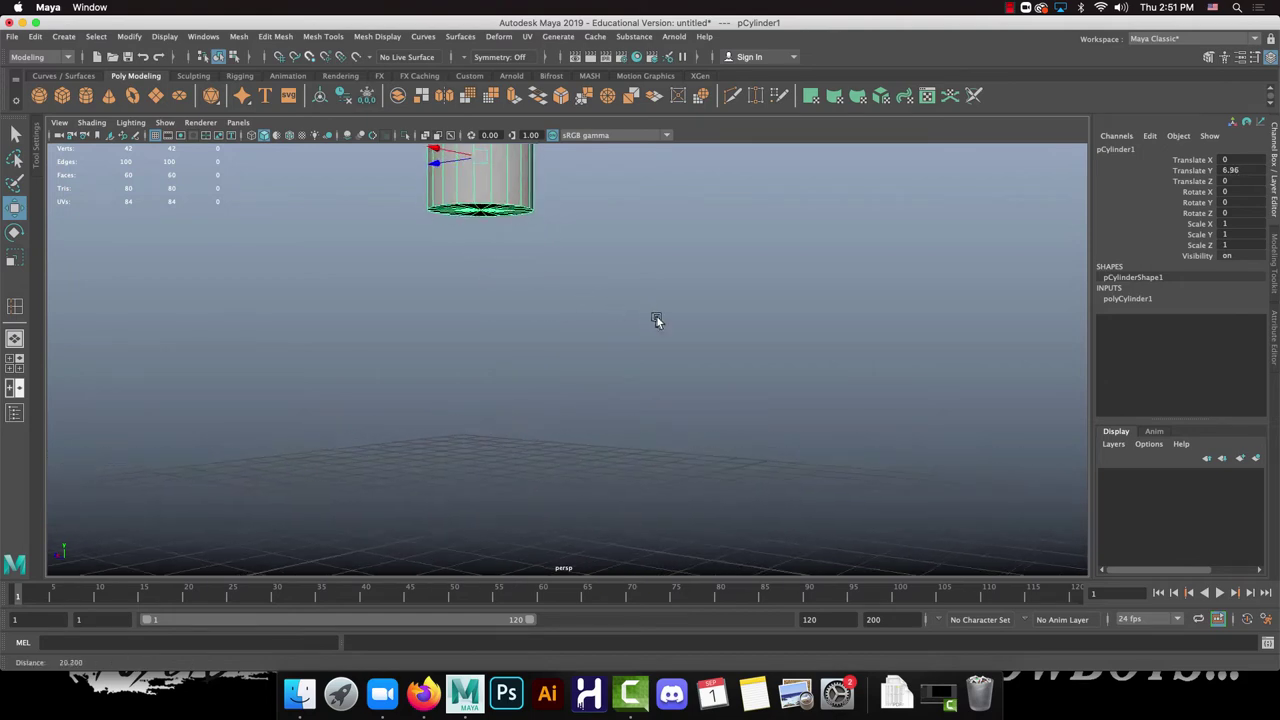
{"action": "left_click_drag", "start_coordinate": [657, 320], "coordinate": [607, 405], "text": "alt"}
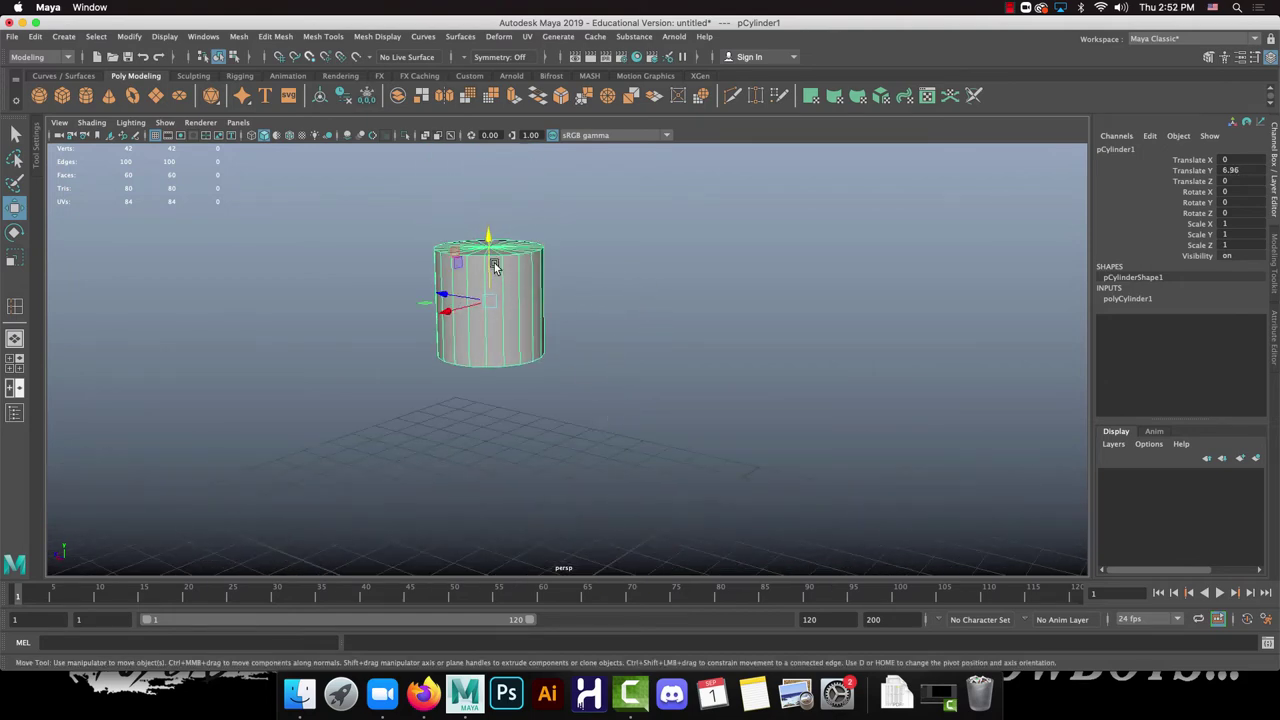
{"action": "key", "text": "r"}
{"action": "left_click_drag", "start_coordinate": [491, 301], "coordinate": [706, 232]}
Step: Delete all top and bottom cap faces of the cylinder, leaving an open tube, and return to object mode
{"action": "left_click_drag", "start_coordinate": [573, 197], "coordinate": [569, 274], "text": "alt"}
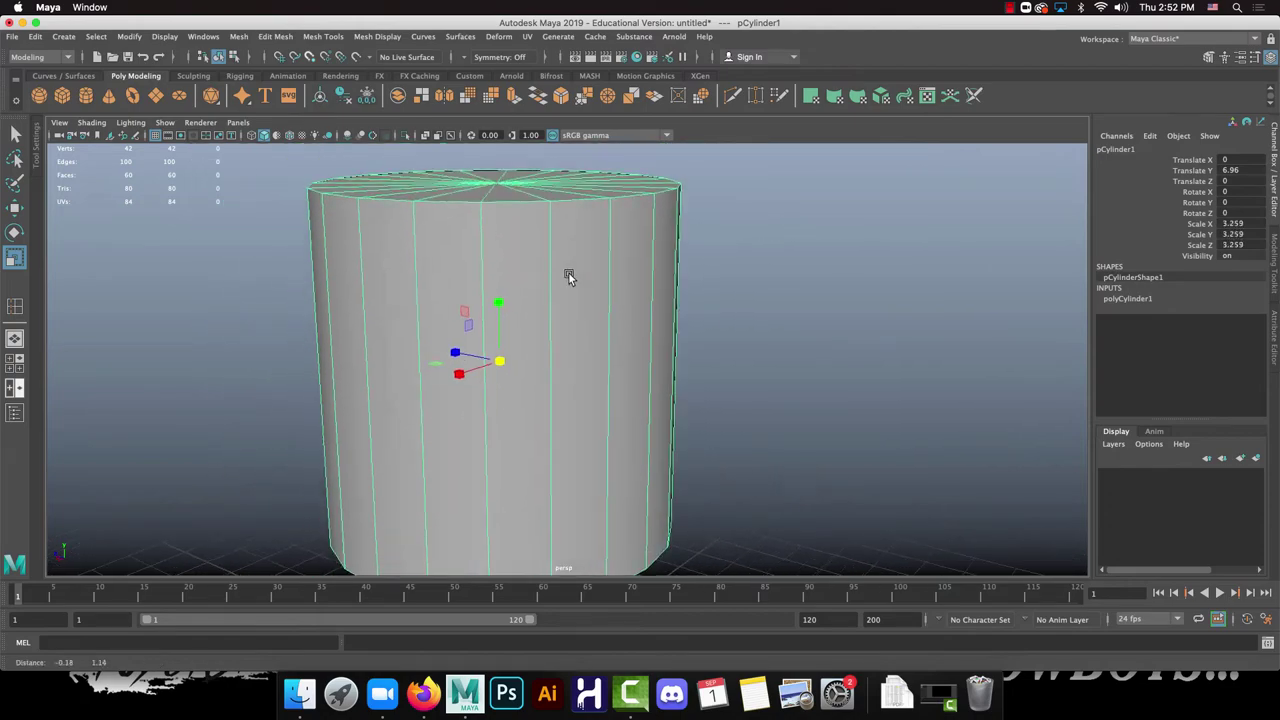
{"action": "left_click_drag", "start_coordinate": [534, 205], "coordinate": [587, 306], "text": "alt"}
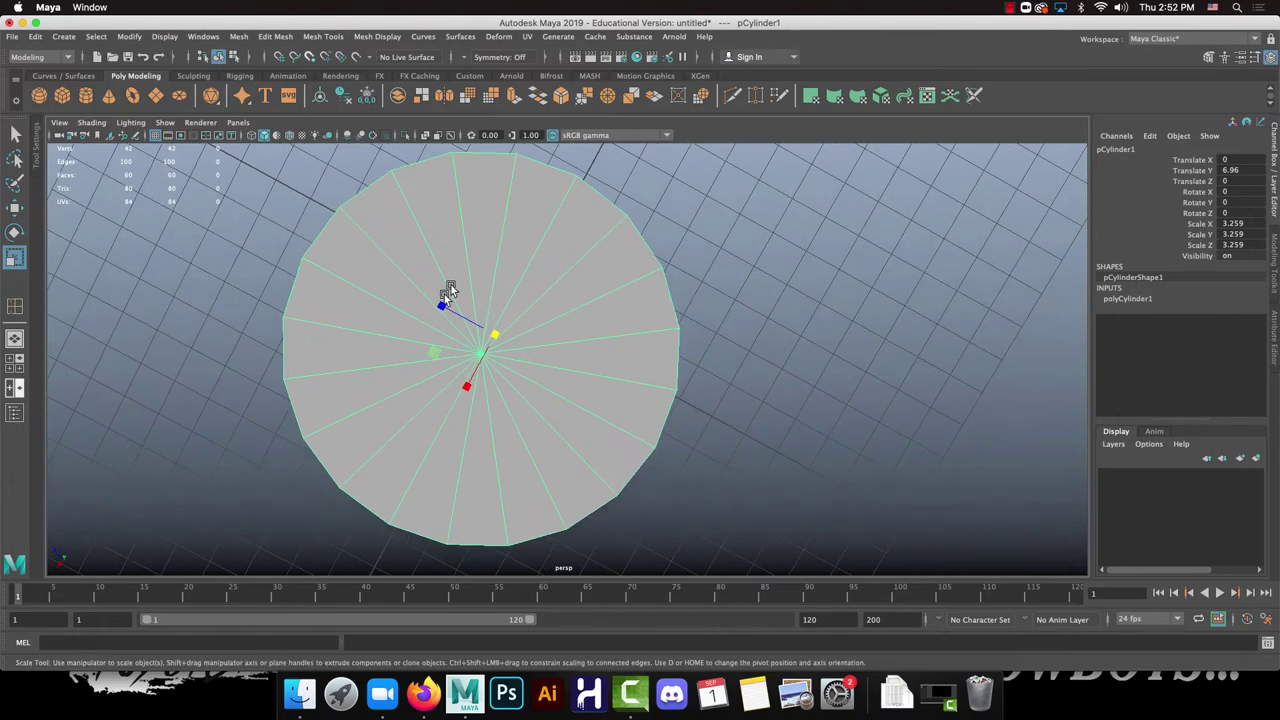
{"action": "right_click", "coordinate": [476, 237]}
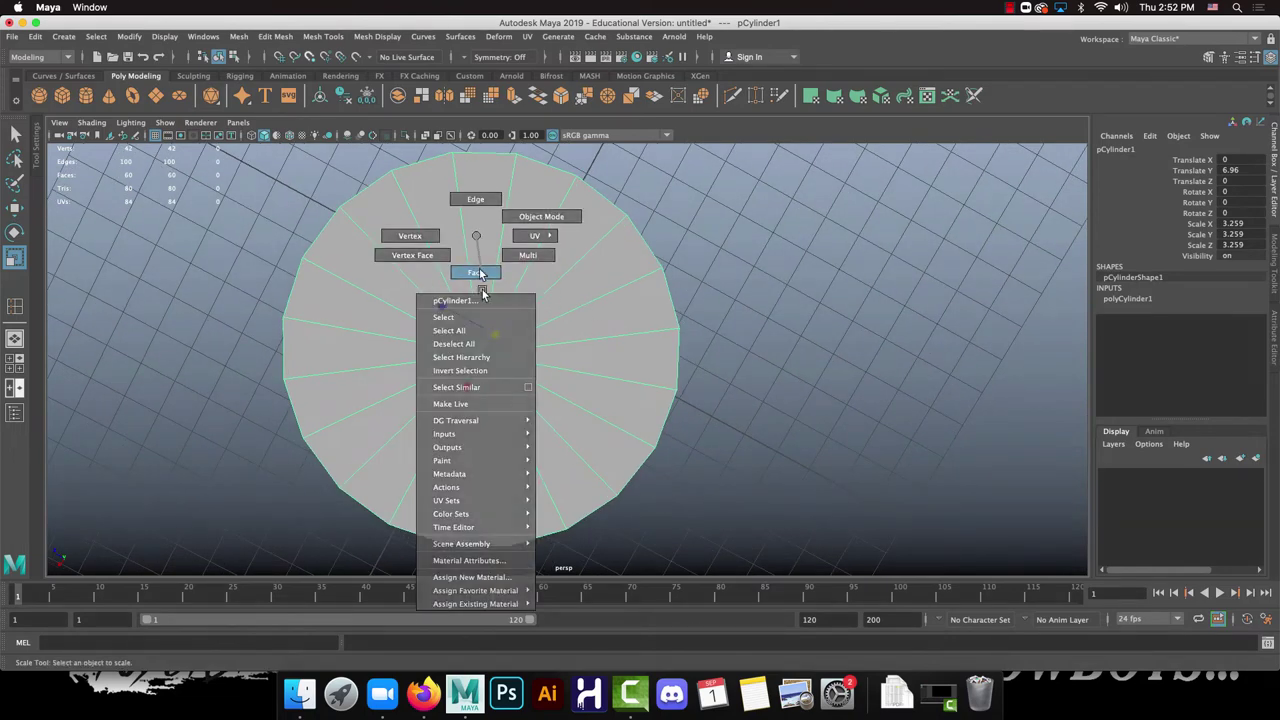
{"action": "right_click_drag", "start_coordinate": [480, 270], "coordinate": [480, 271]}
{"action": "left_click_drag", "start_coordinate": [459, 328], "coordinate": [506, 385]}
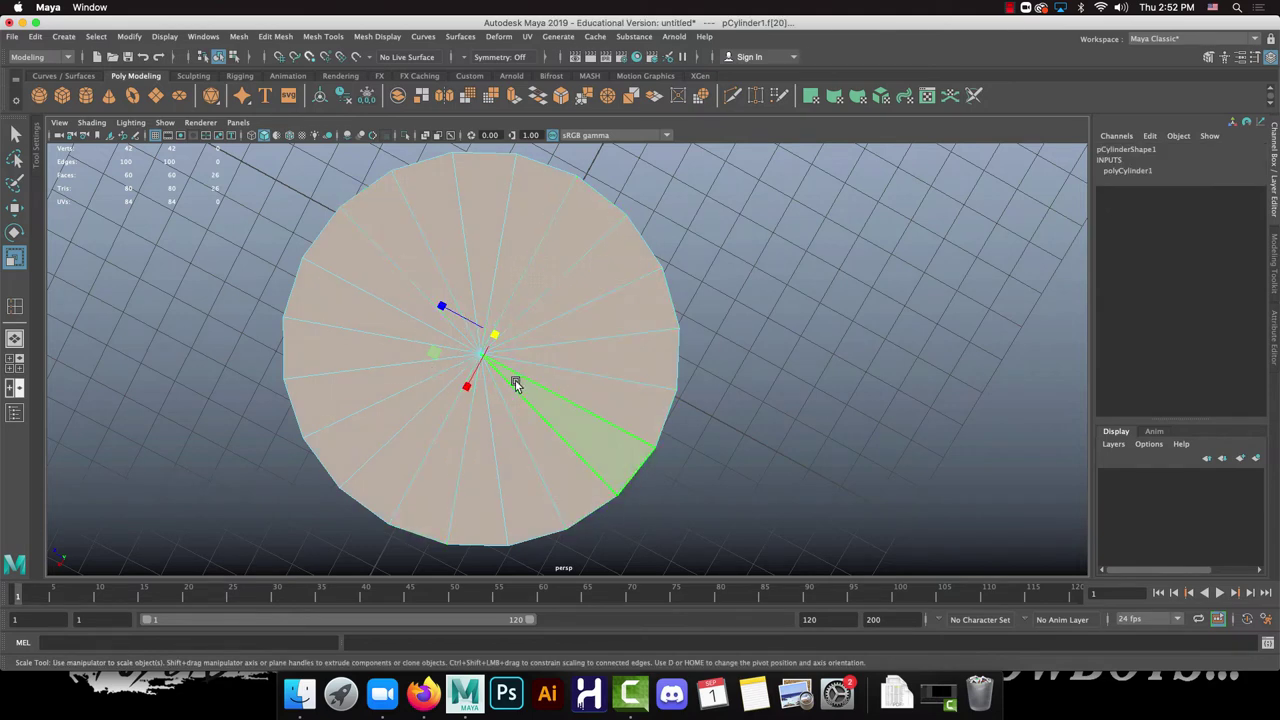
{"action": "key", "text": "Delete"}
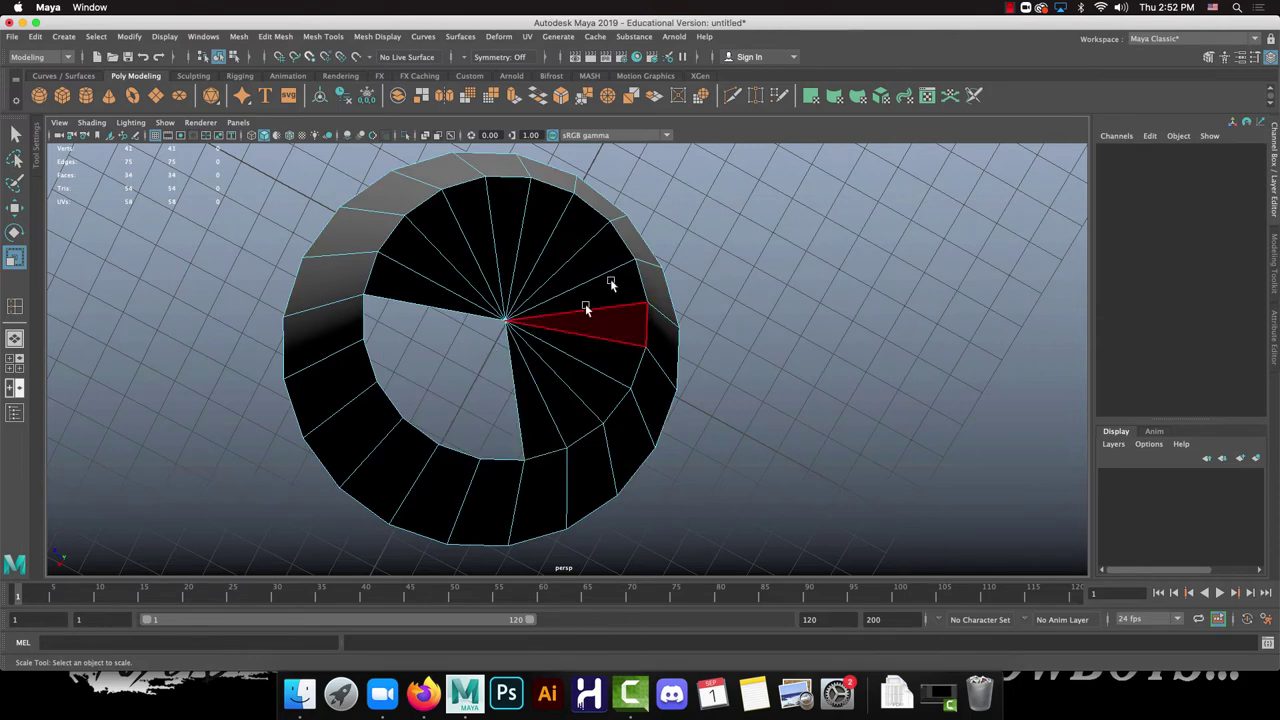
{"action": "double_click", "coordinate": [534, 290]}
{"action": "key", "text": "Delete"}
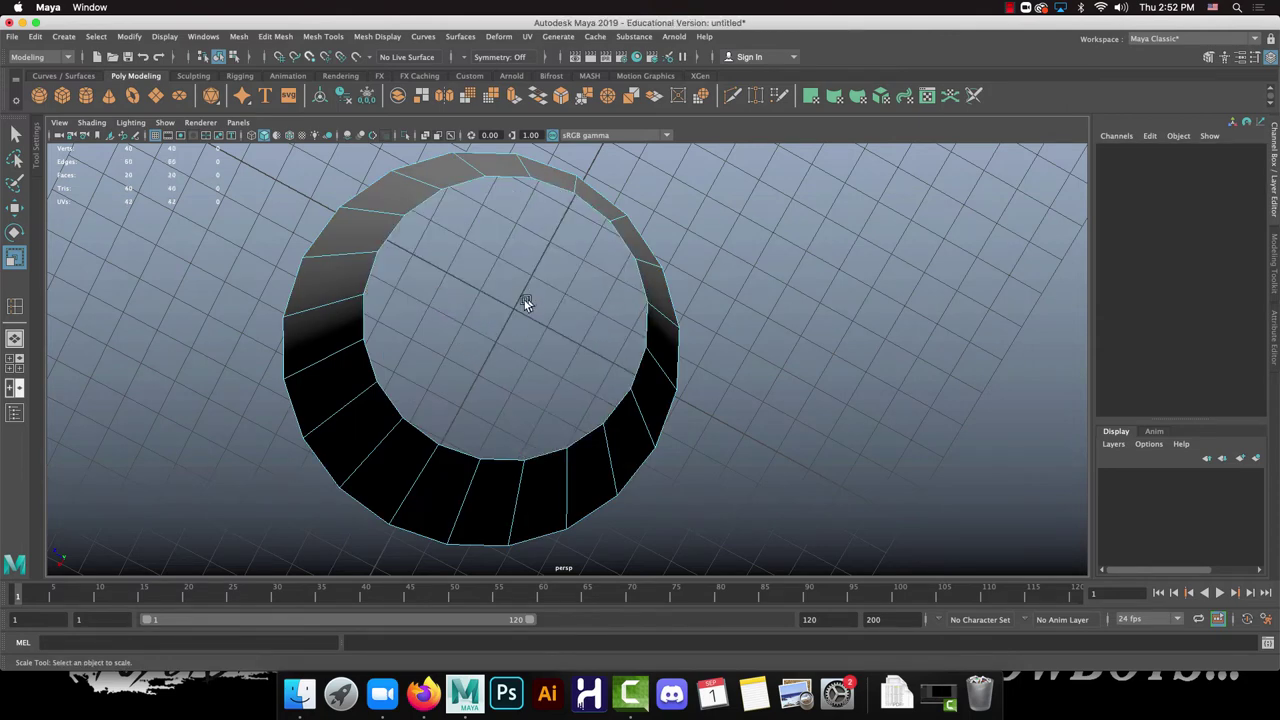
{"action": "left_click_drag", "start_coordinate": [506, 340], "coordinate": [651, 434], "text": "alt"}
{"action": "right_click_drag", "start_coordinate": [588, 238], "coordinate": [680, 206]}
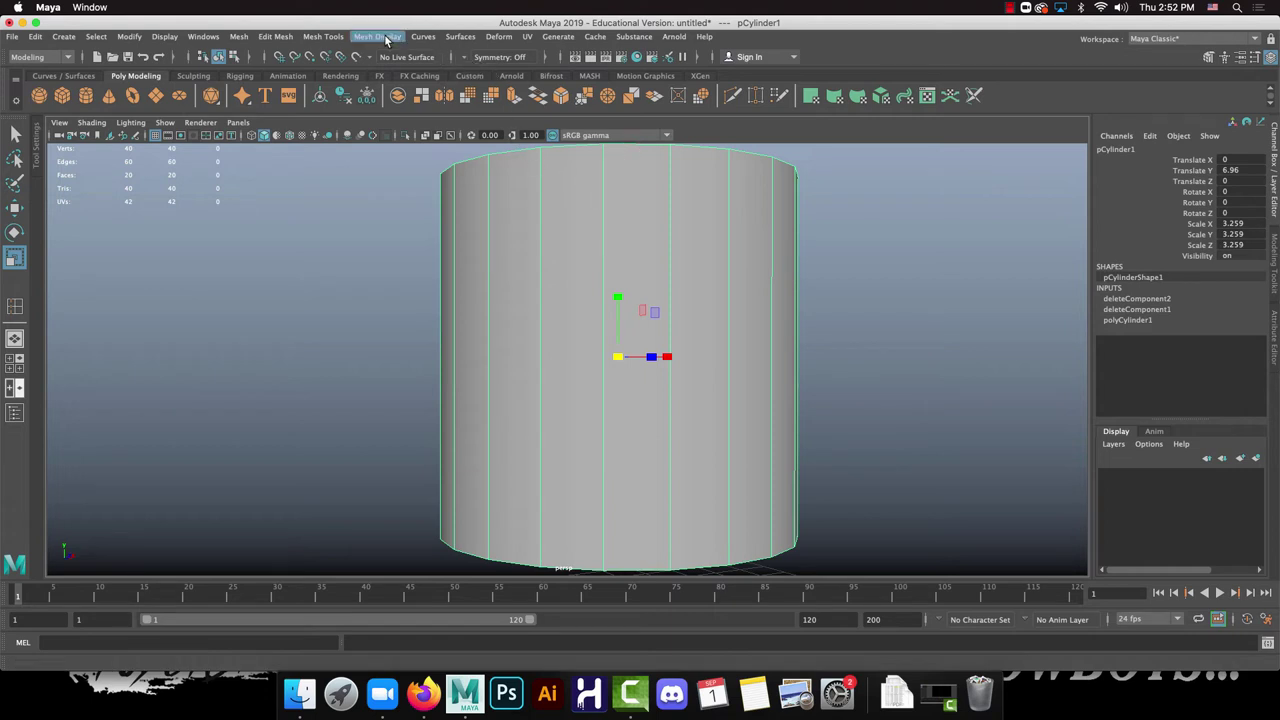
Step: Insert two edge loops close together just below the cylinder's top rim and scale the lower one slightly outward
{"action": "left_click", "coordinate": [330, 37]}
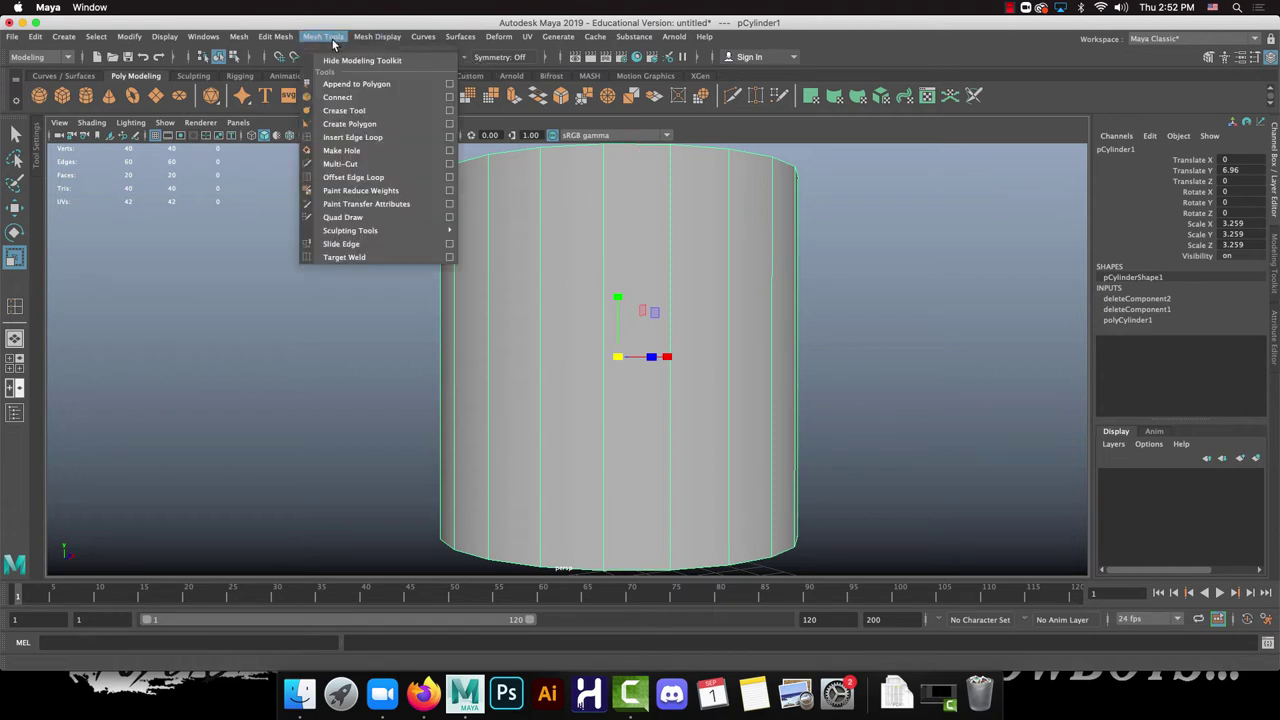
{"action": "left_click", "coordinate": [375, 139]}
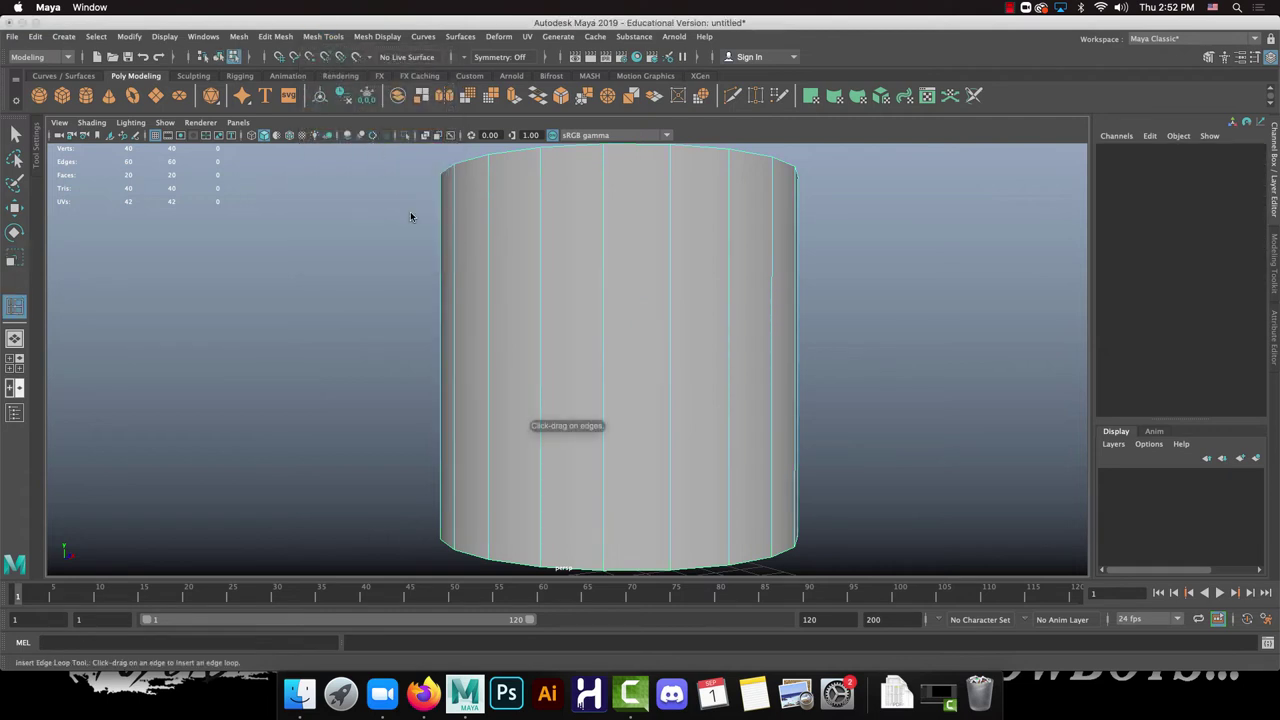
{"action": "left_click", "coordinate": [541, 212]}
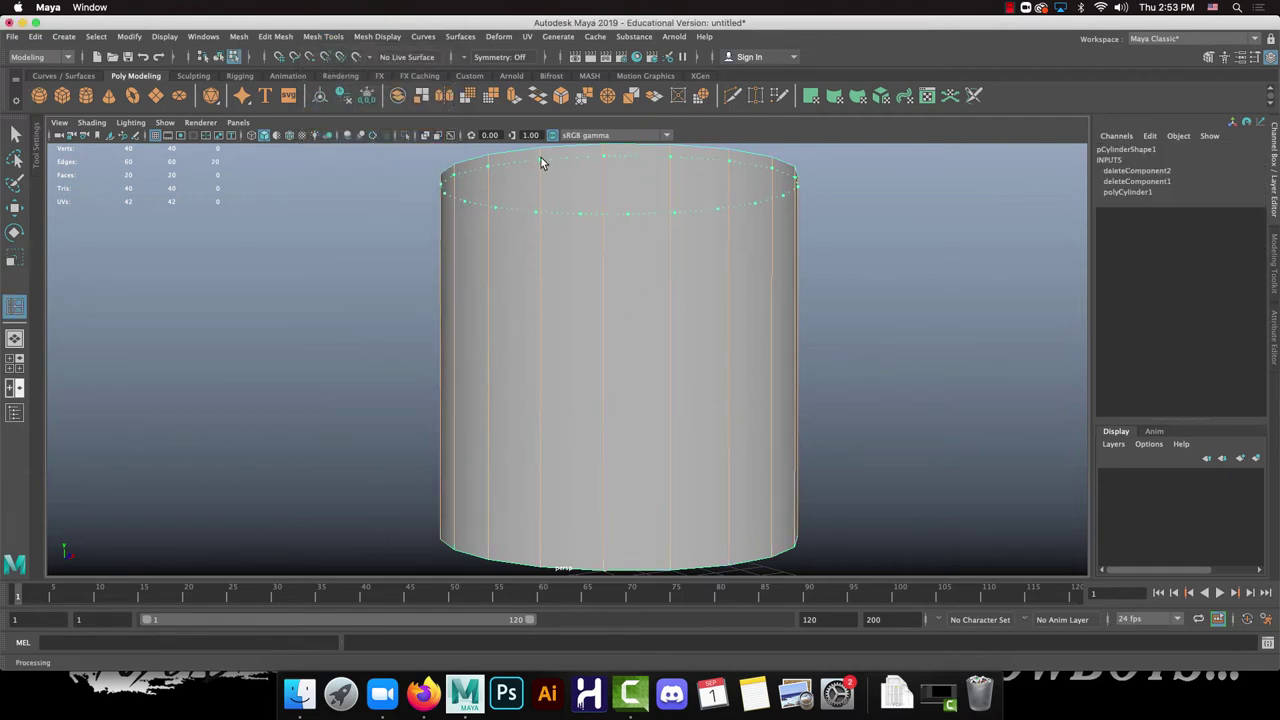
{"action": "left_click", "coordinate": [541, 163]}
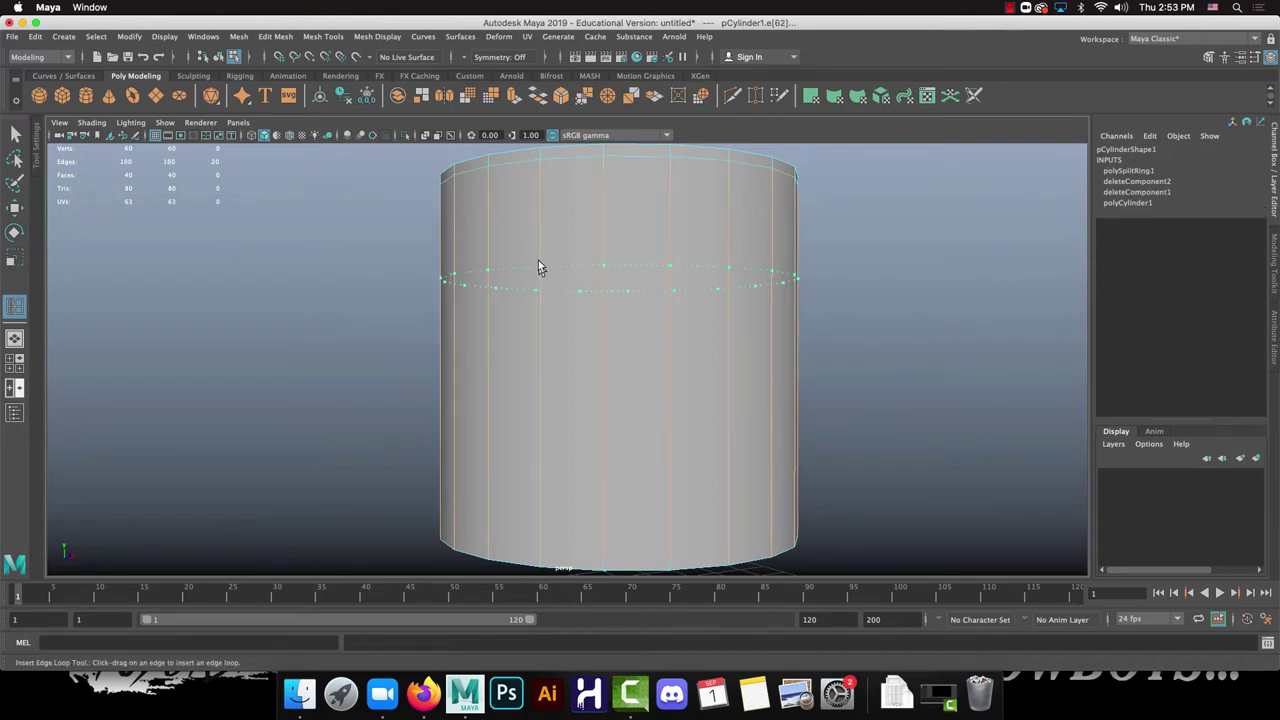
{"action": "left_click", "coordinate": [548, 170]}
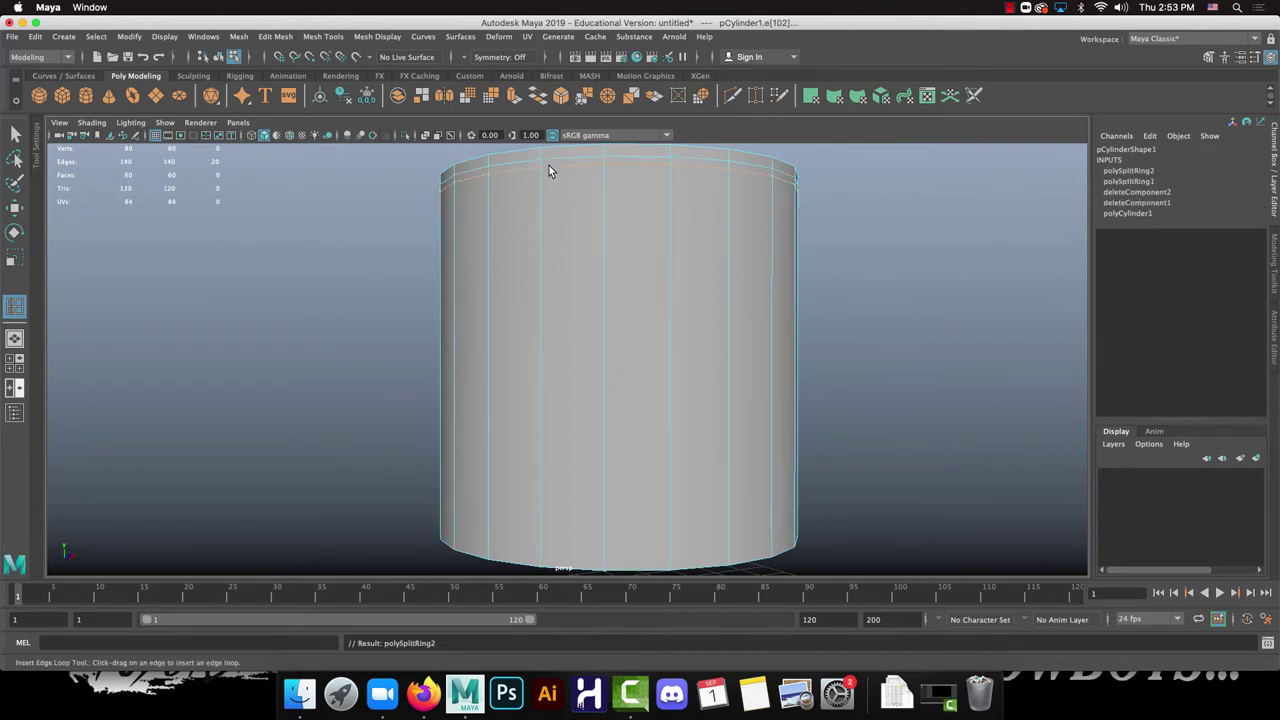
{"action": "left_click", "coordinate": [14, 258]}
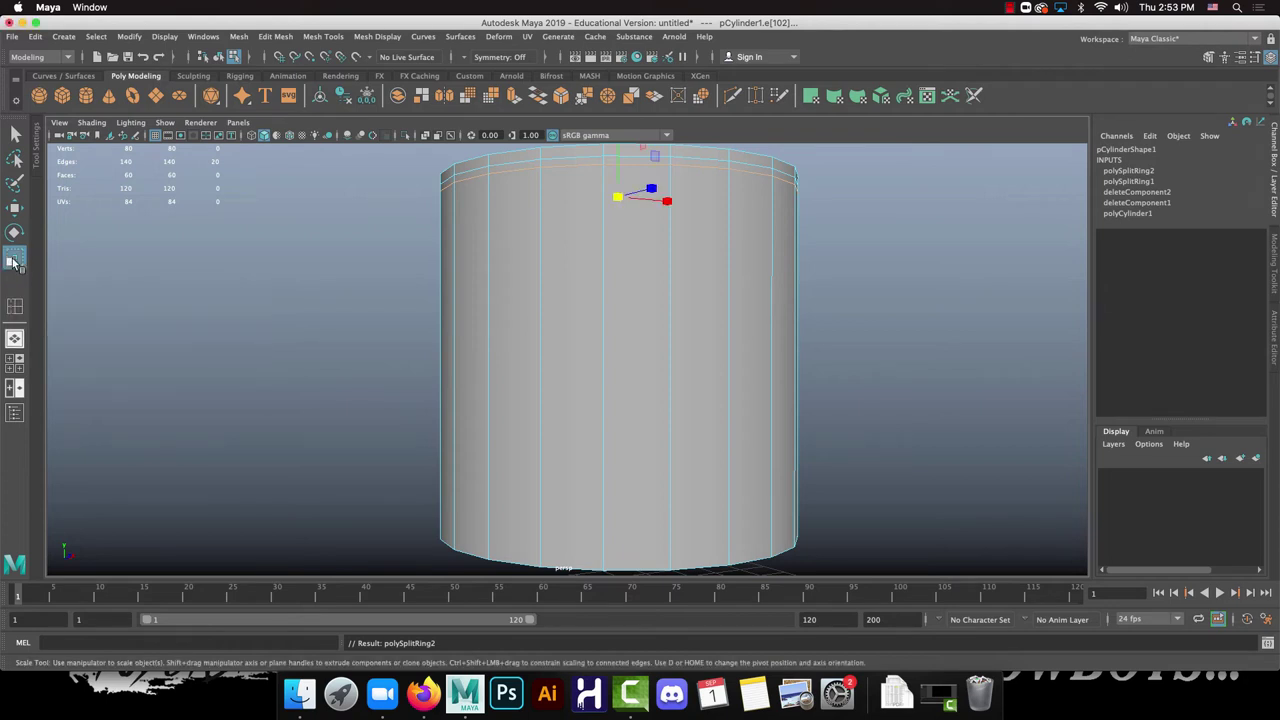
{"action": "left_click_drag", "start_coordinate": [620, 197], "coordinate": [630, 200]}
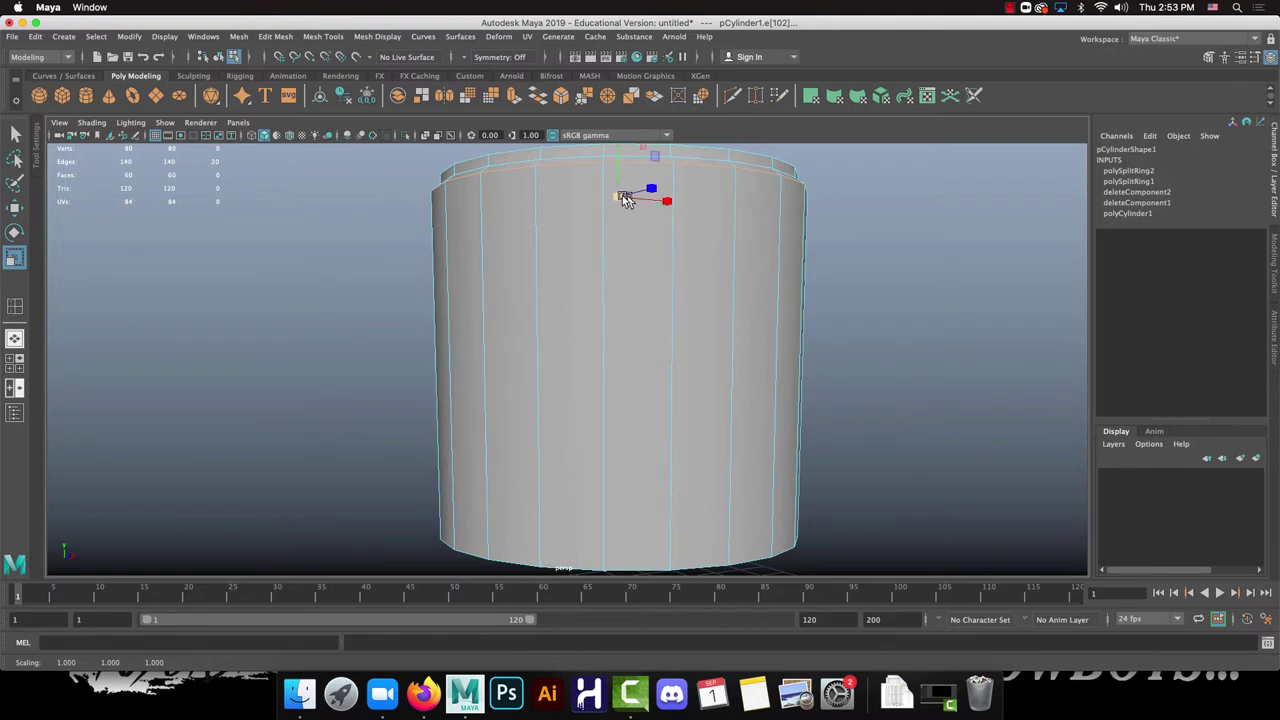
Step: Insert a third edge loop just below the widened one and scale it outward to about 1.06
{"action": "left_click", "coordinate": [323, 36]}
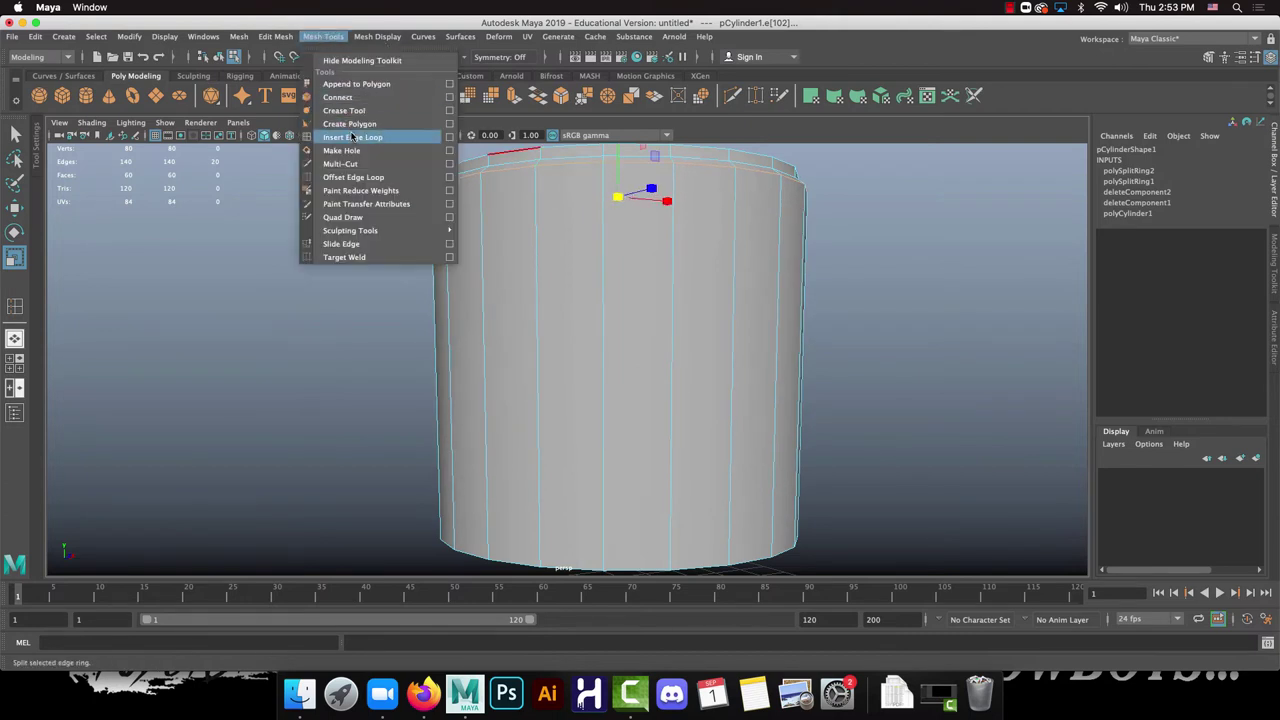
{"action": "left_click", "coordinate": [352, 137]}
{"action": "left_click_drag", "start_coordinate": [540, 267], "coordinate": [530, 238]}
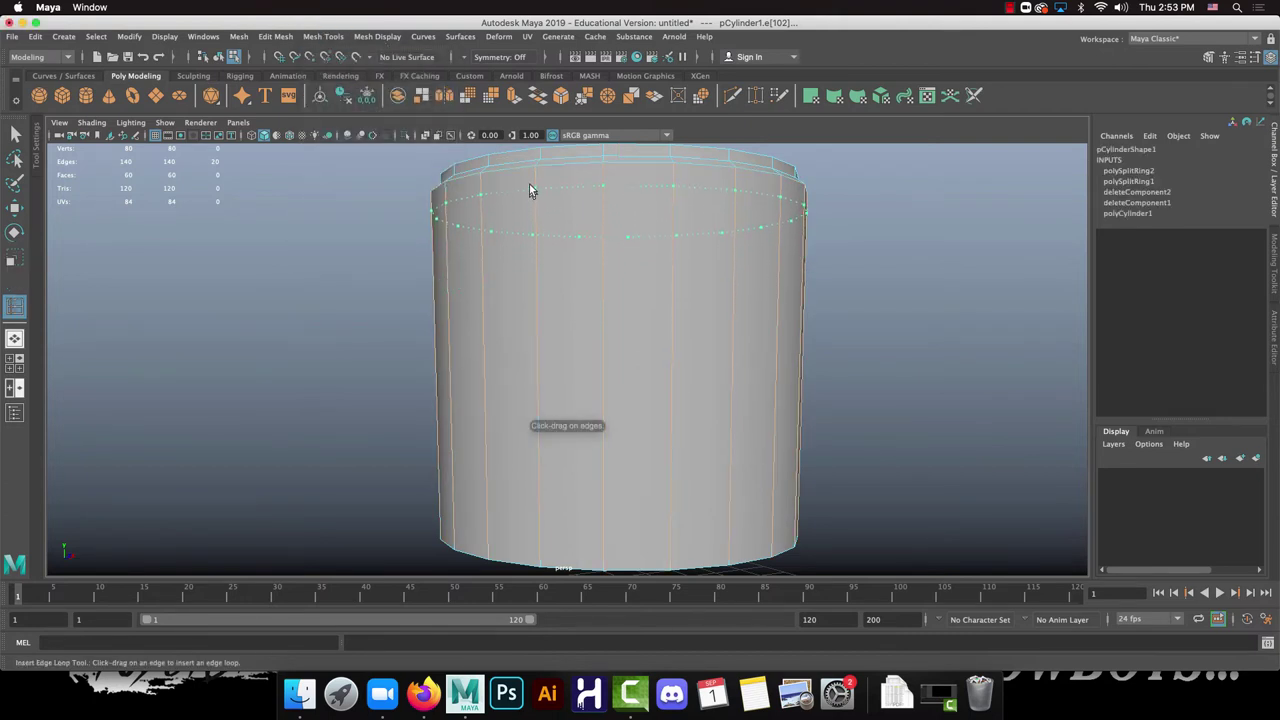
{"action": "left_click_drag", "start_coordinate": [530, 184], "coordinate": [530, 185]}
{"action": "key", "text": "r"}
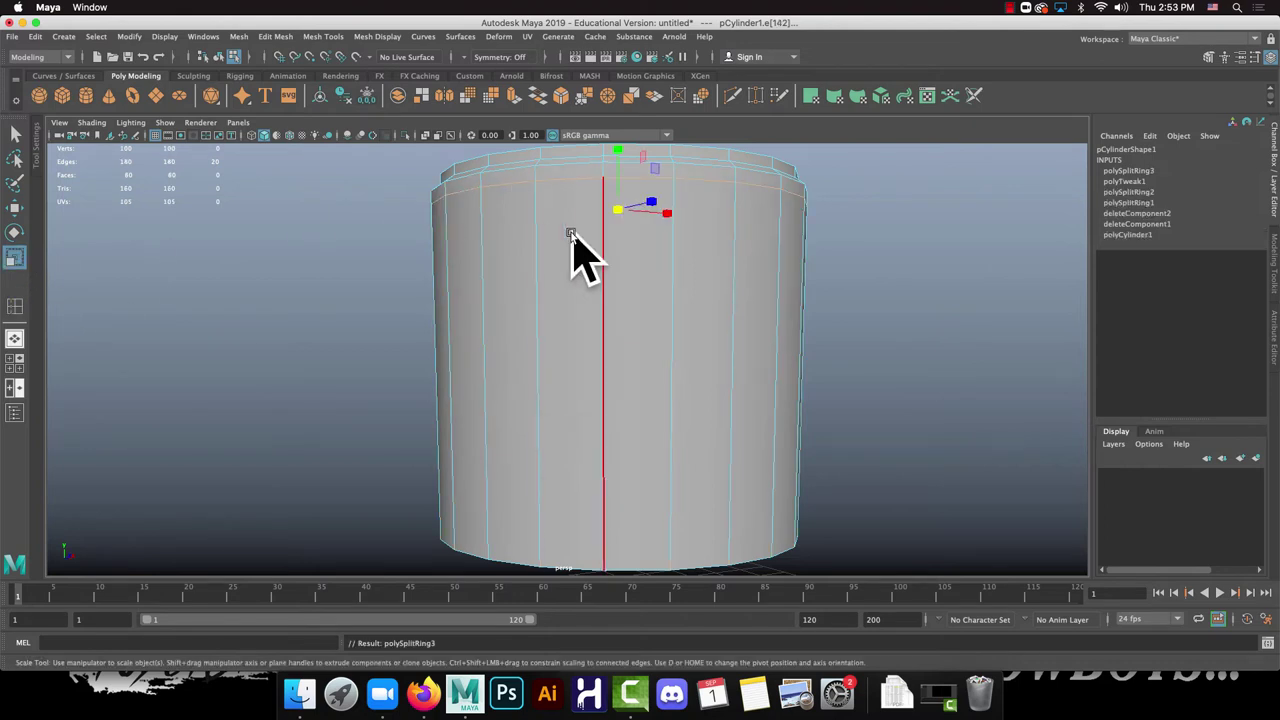
{"action": "left_click_drag", "start_coordinate": [621, 212], "coordinate": [632, 217]}
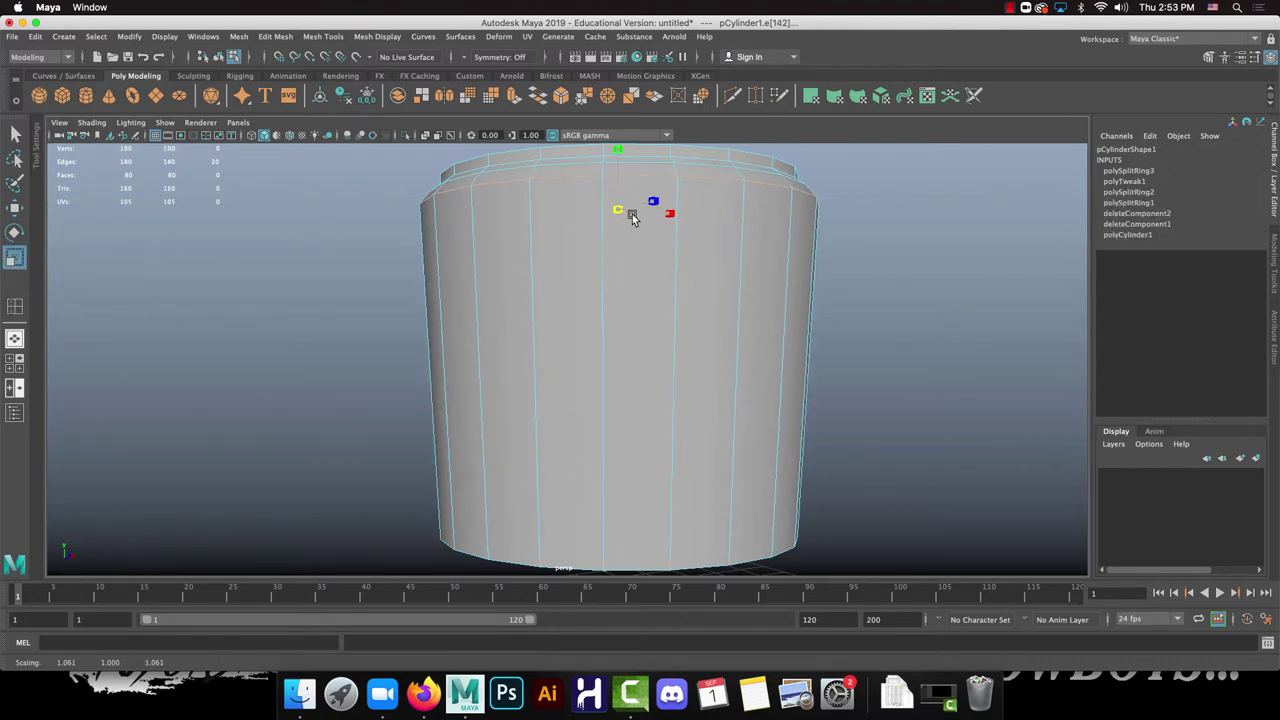
Step: Switch to the side view, frame the top rim, and slightly readjust the scale of the third edge loop
{"action": "left_click_drag", "start_coordinate": [577, 286], "coordinate": [482, 249], "text": "alt"}
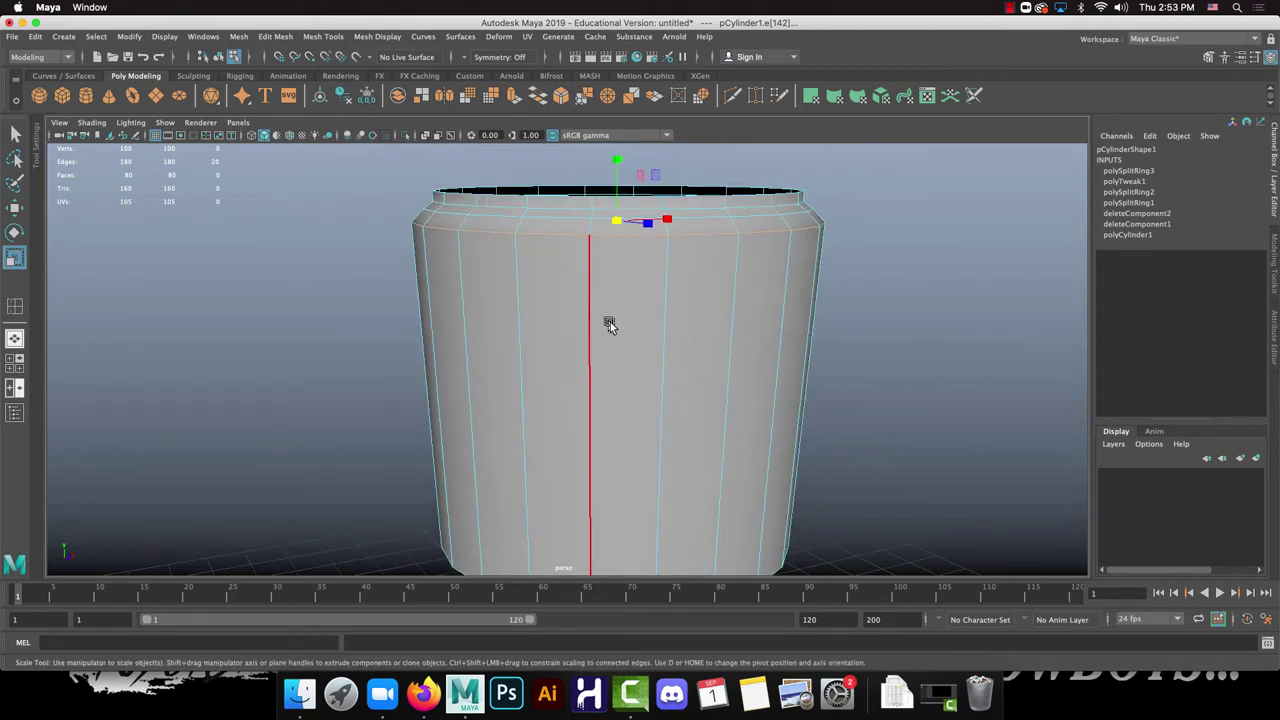
{"action": "key", "text": "space"}
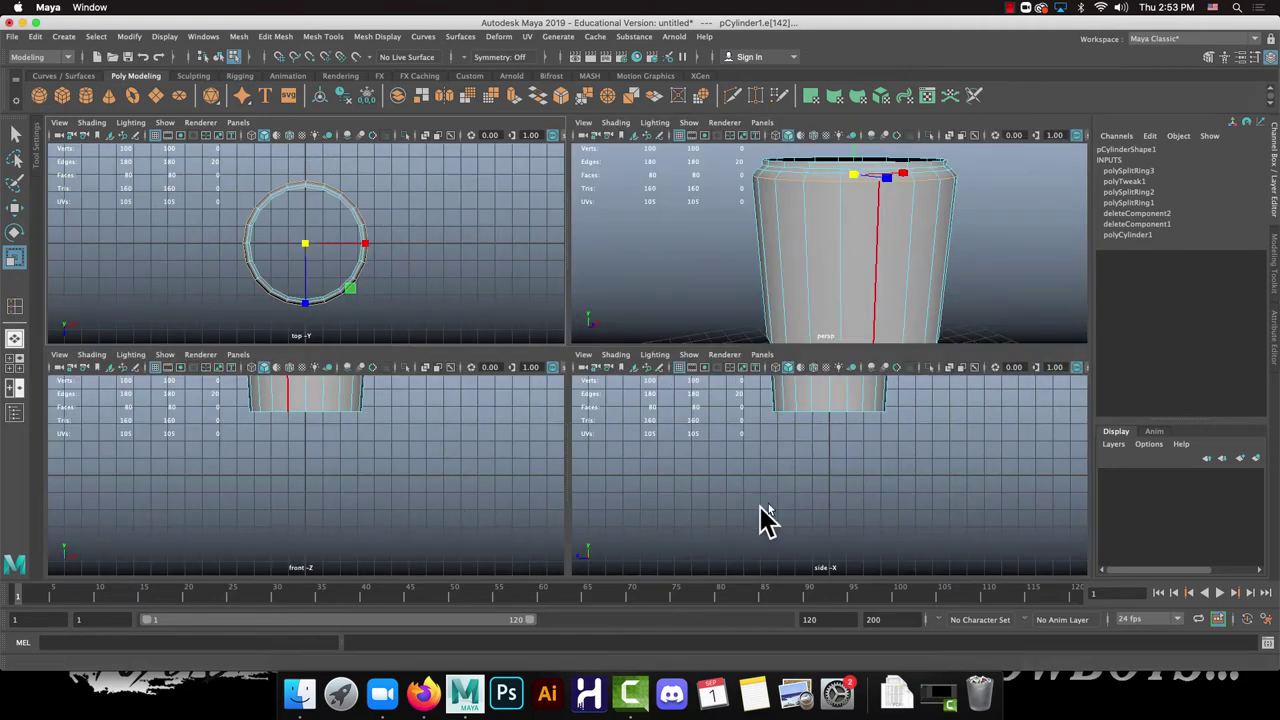
{"action": "key", "text": "space"}
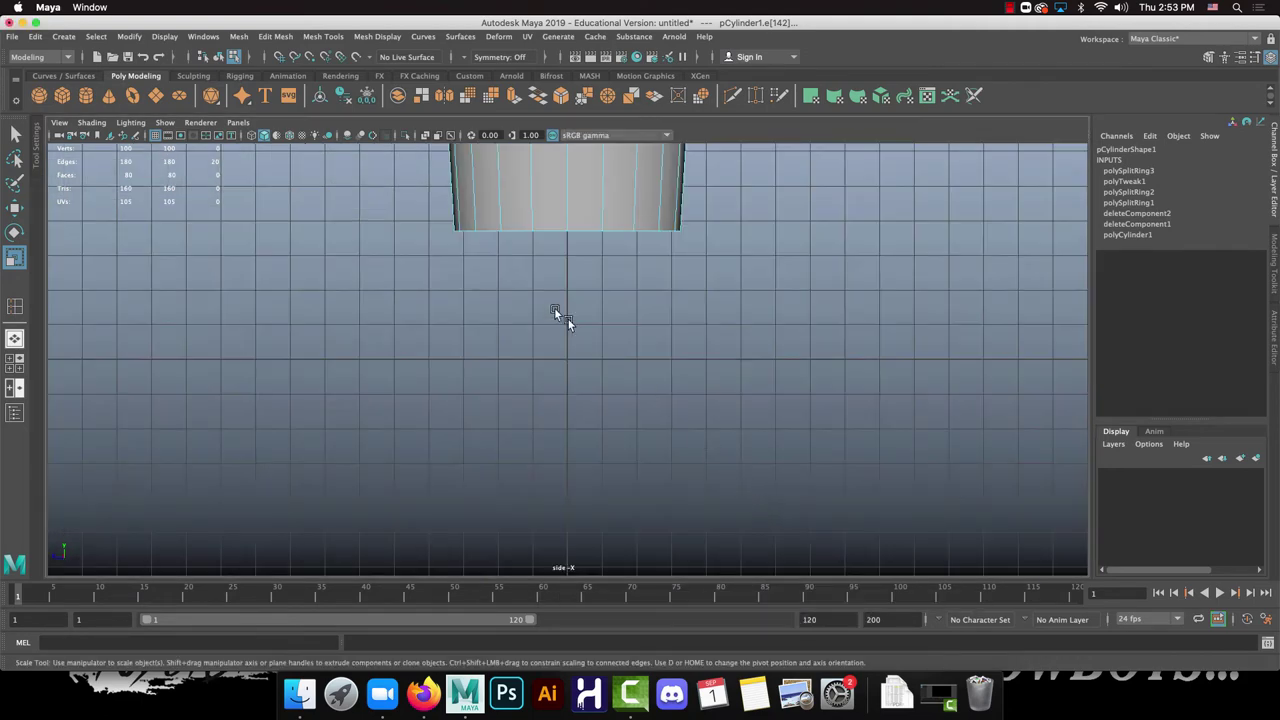
{"action": "middle_click_drag", "start_coordinate": [563, 314], "coordinate": [430, 276], "text": "alt"}
{"action": "right_click_drag", "start_coordinate": [430, 276], "coordinate": [430, 314], "text": "alt"}
{"action": "left_click_drag", "start_coordinate": [436, 276], "coordinate": [428, 274]}
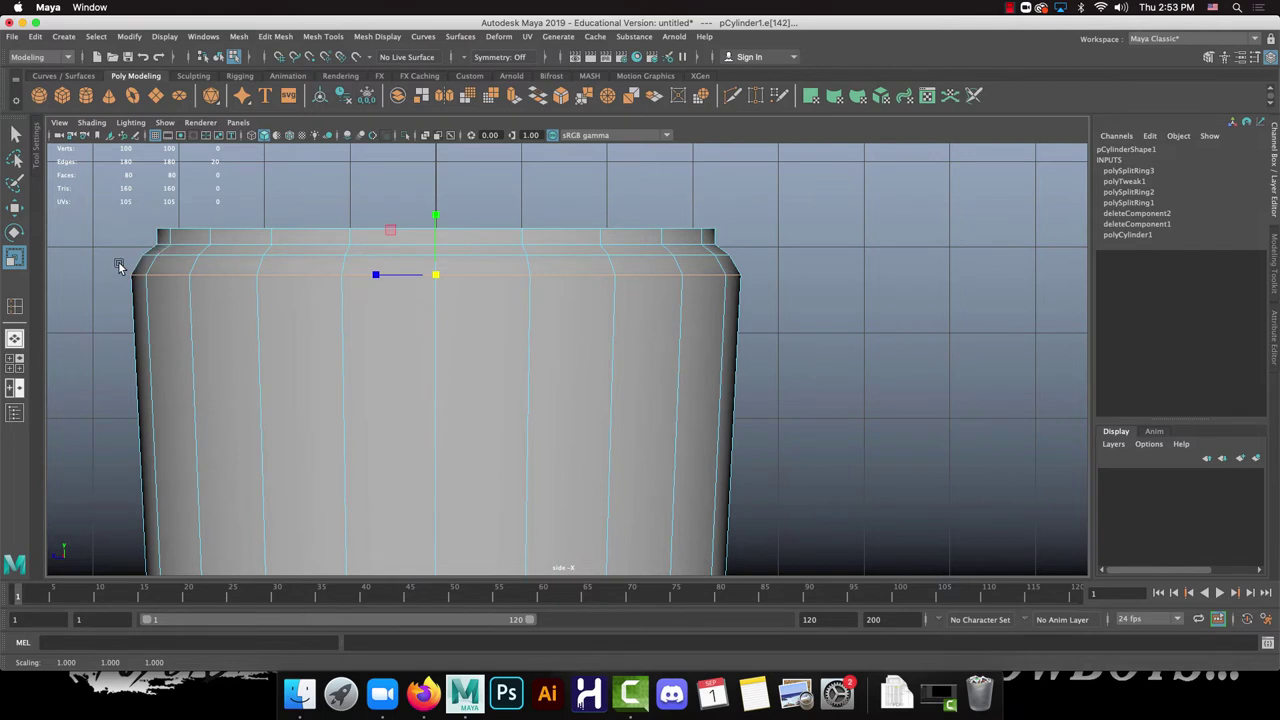
Step: Insert a fourth edge loop a little below the third one and ready it for scaling
{"action": "left_click", "coordinate": [325, 37]}
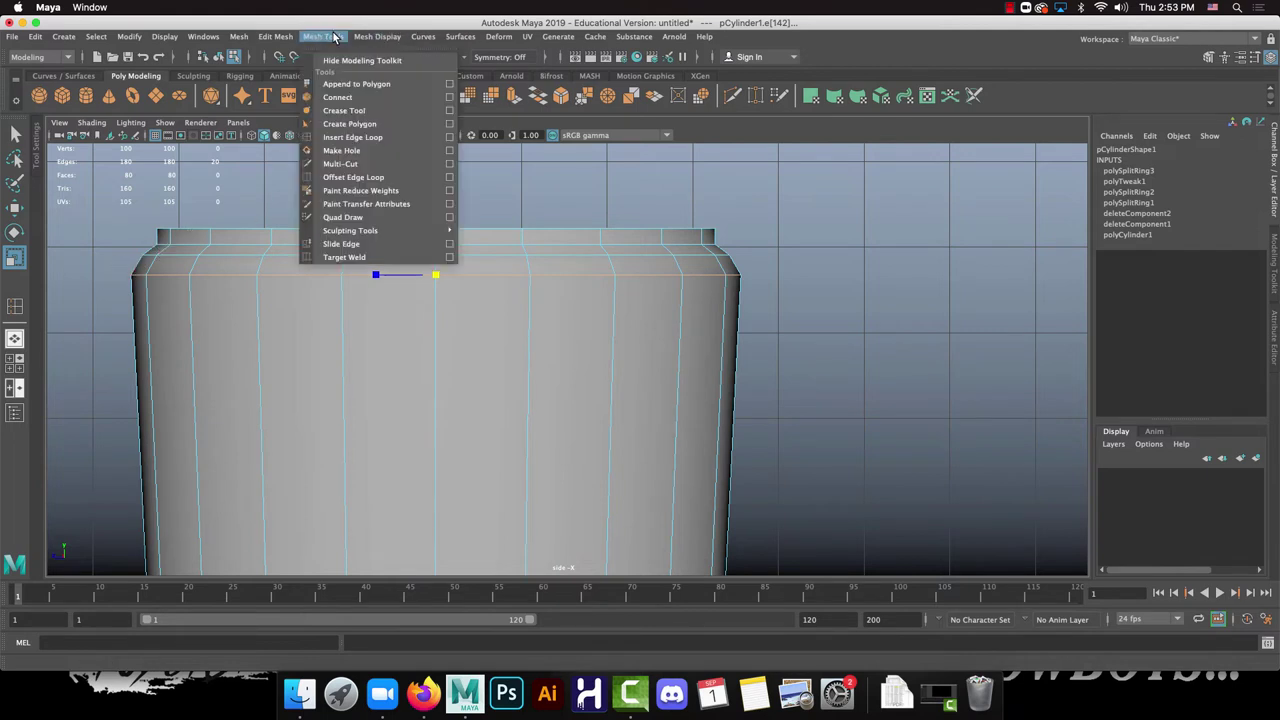
{"action": "left_click", "coordinate": [358, 135]}
{"action": "left_click_drag", "start_coordinate": [194, 295], "coordinate": [195, 312]}
{"action": "key", "text": "r"}
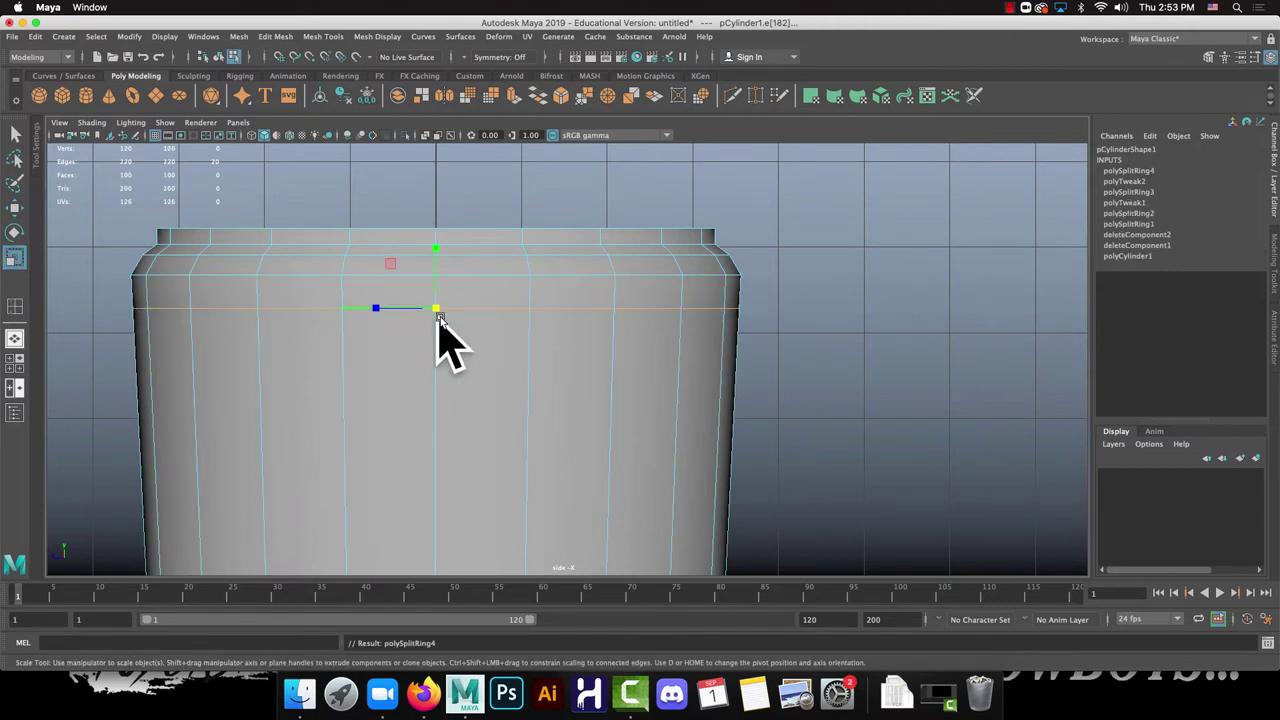
Step: Try to widen the fourth edge loop along only the Z axis in the side view, and inspect its shape in perspective
{"action": "left_click_drag", "start_coordinate": [437, 313], "coordinate": [366, 309]}
{"action": "key", "text": "ctrl+z"}
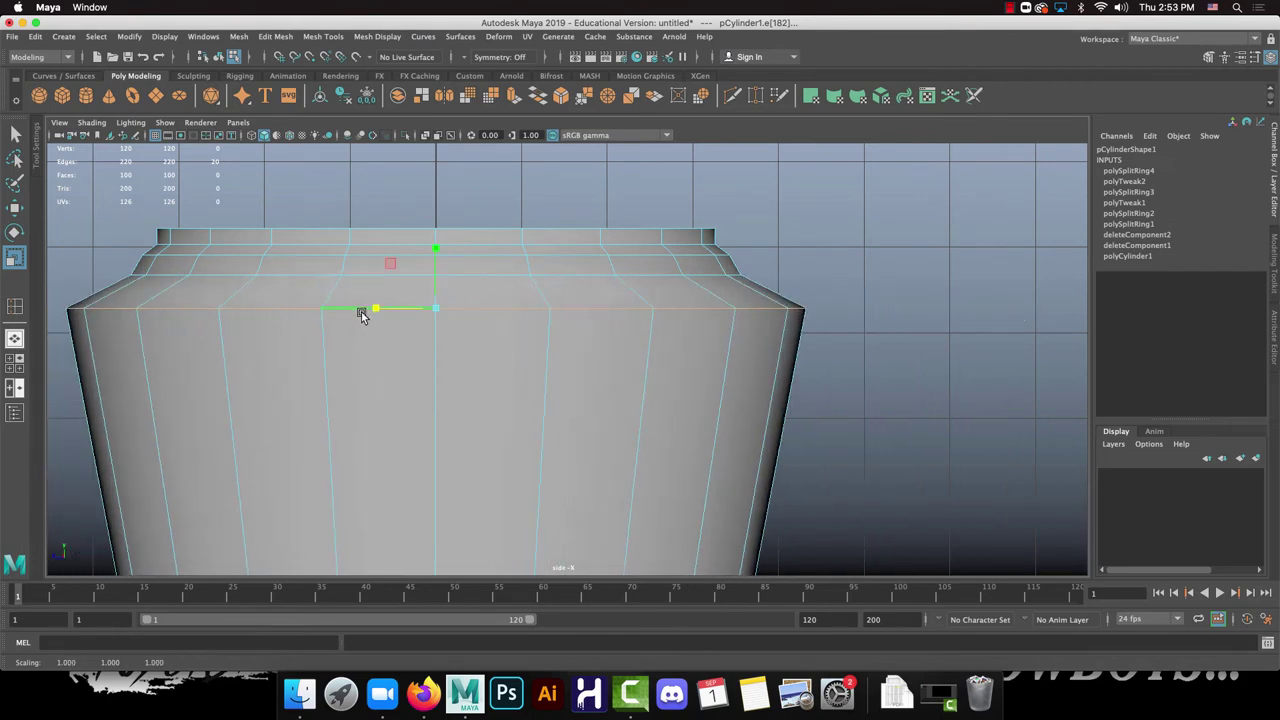
{"action": "key", "text": "shift+z"}
{"action": "scroll", "coordinate": [360, 305], "scroll_direction": "down", "scroll_amount": 3}
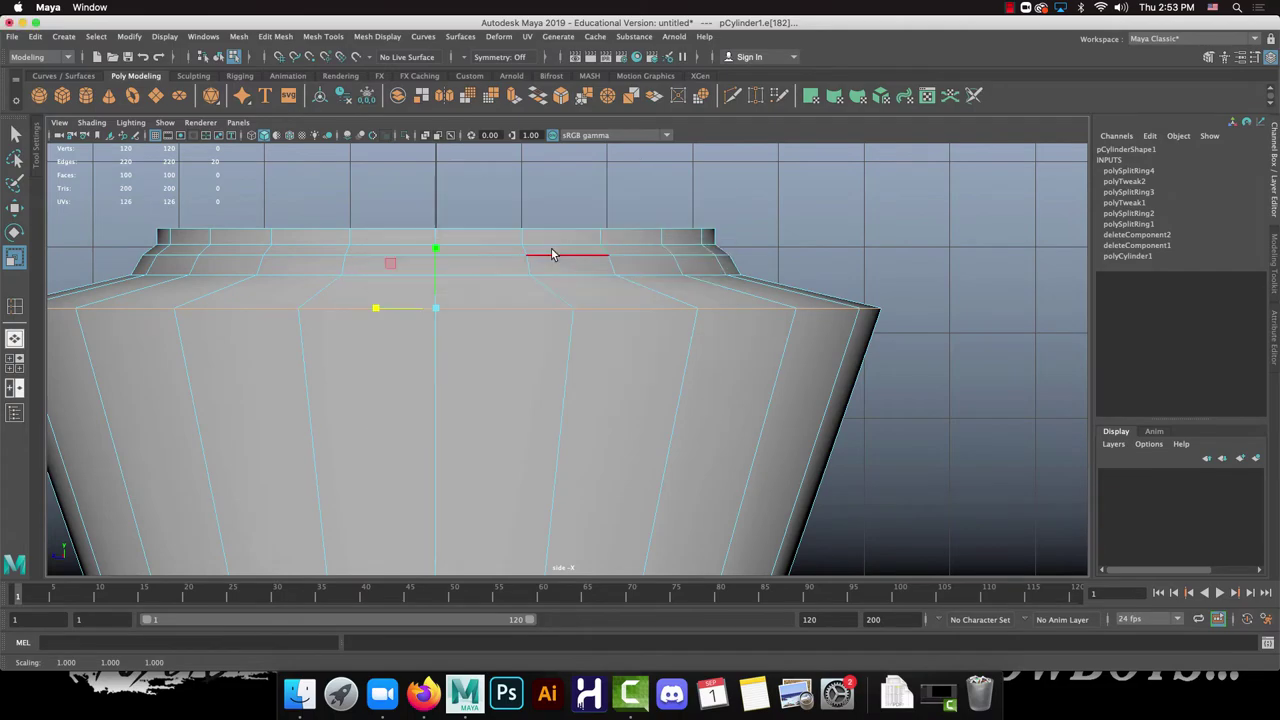
{"action": "key", "text": "space"}
{"action": "key", "text": "space"}
{"action": "left_click_drag", "start_coordinate": [680, 260], "coordinate": [522, 234], "text": "alt"}
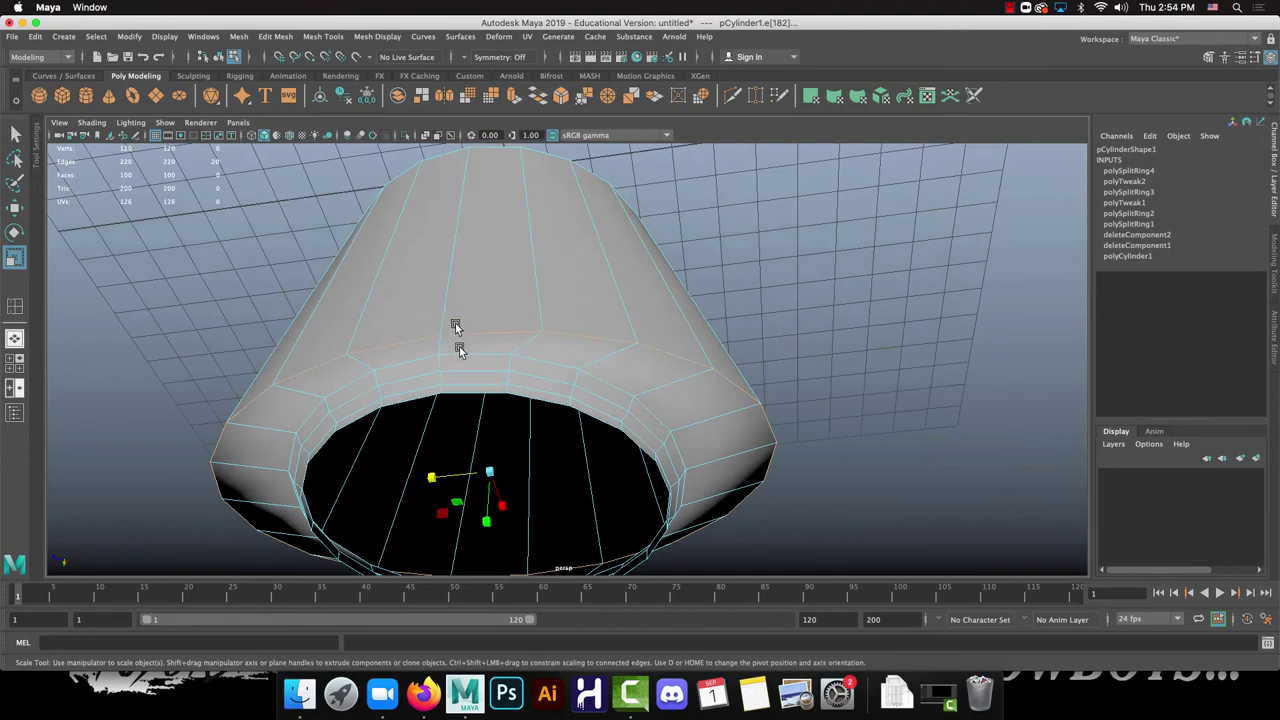
{"action": "left_click_drag", "start_coordinate": [491, 429], "coordinate": [670, 402], "text": "alt"}
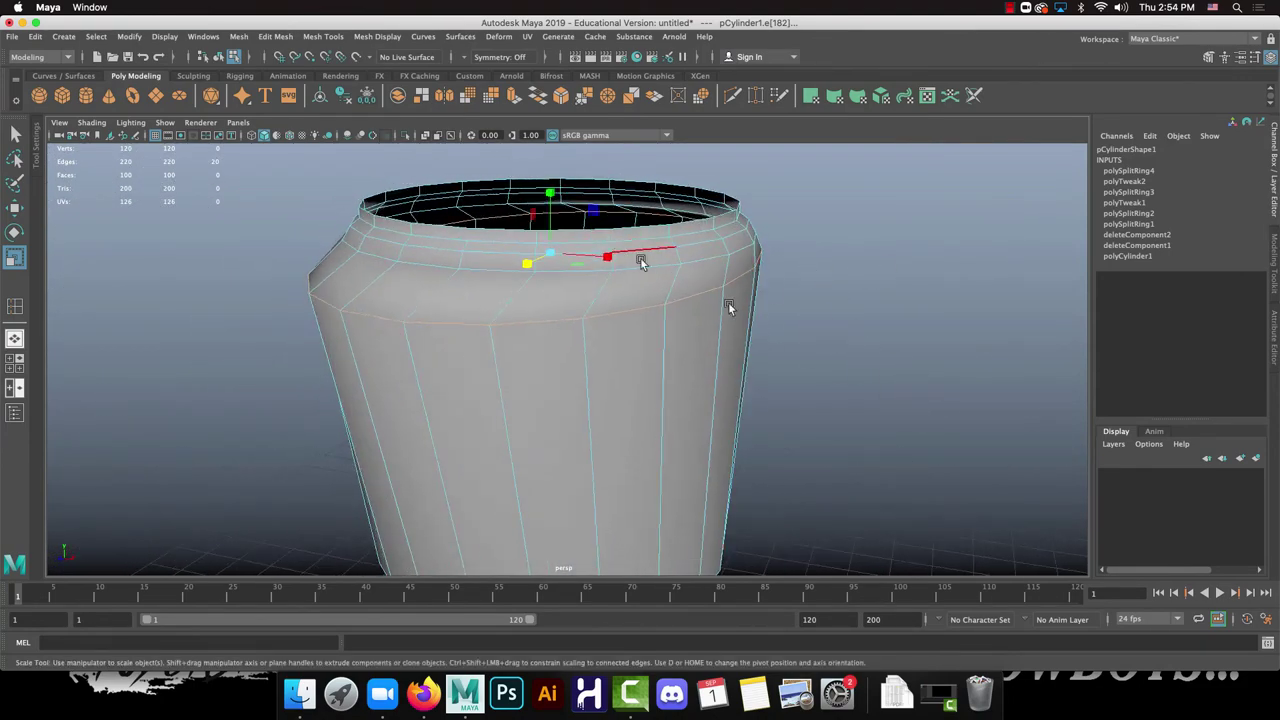
Step: Undo the single-axis stretch of the fourth edge loop and scale the loop uniformly outward instead
{"action": "key", "text": "z"}
{"action": "mouse_move", "coordinate": [559, 255]}
{"action": "left_mouse_down"}
{"action": "mouse_move", "coordinate": [586, 254]}
{"action": "mouse_move", "coordinate": [557, 250]}
{"action": "left_mouse_up"}
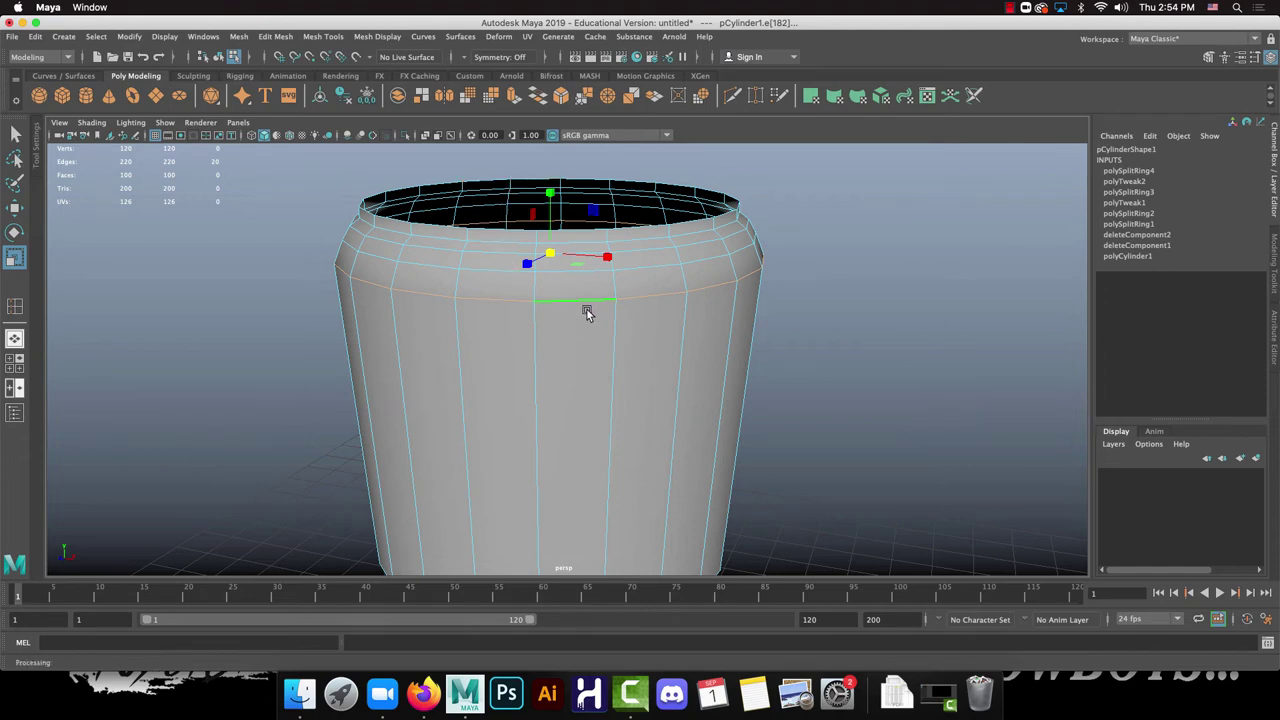
Step: Insert a fifth edge loop around the middle of the vessel's body in the side view
{"action": "key", "text": "space"}
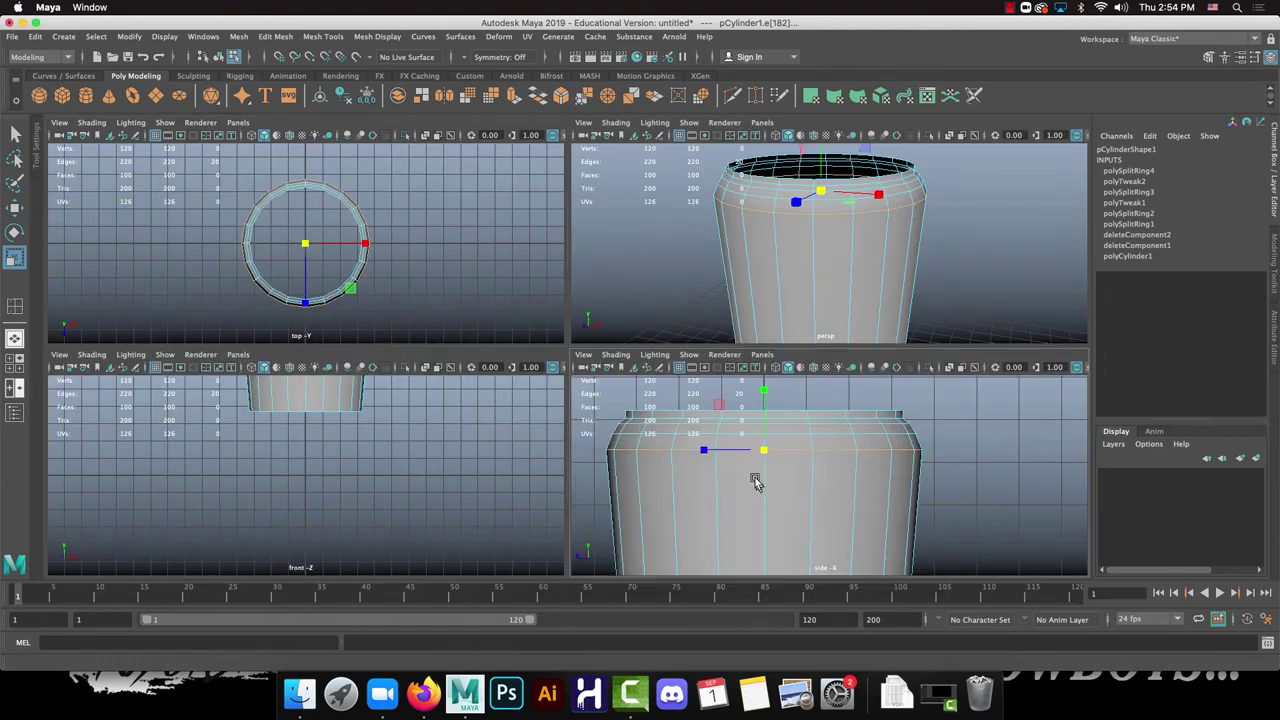
{"action": "key", "text": "space"}
{"action": "middle_click_drag", "start_coordinate": [558, 409], "coordinate": [586, 314], "text": "alt"}
{"action": "right_click_drag", "start_coordinate": [586, 314], "coordinate": [592, 408], "text": "alt"}
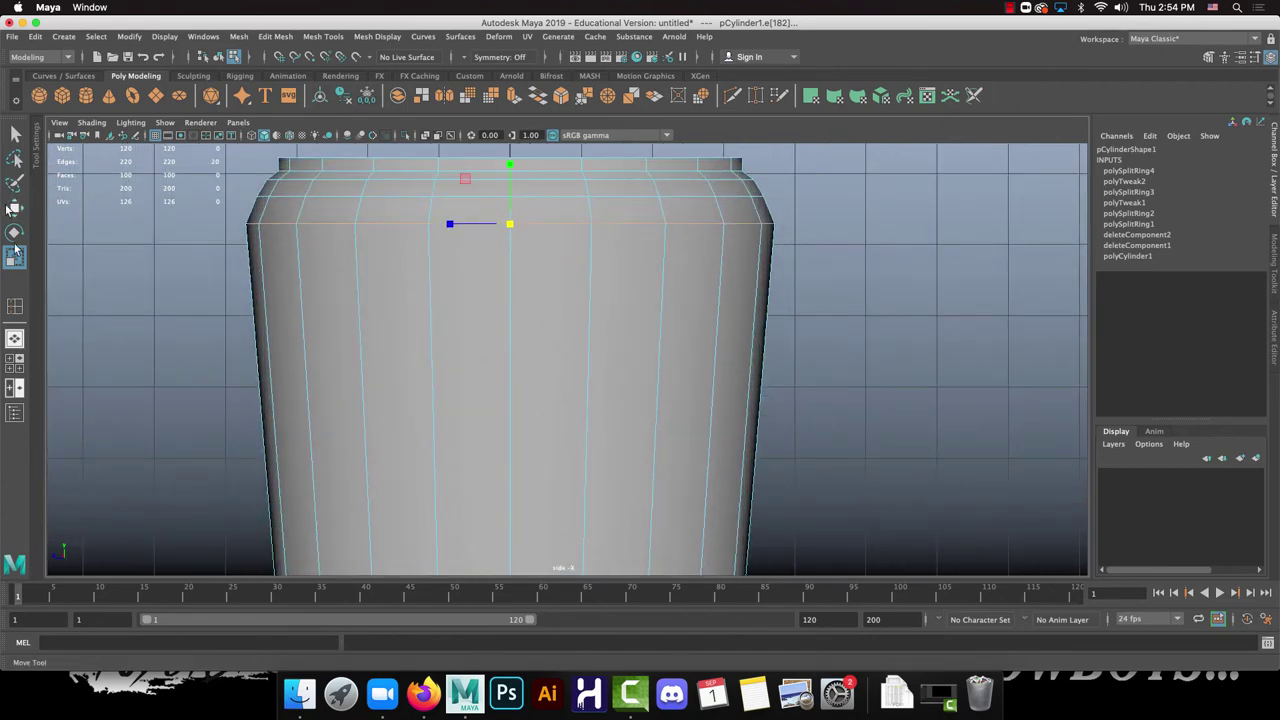
{"action": "left_click", "coordinate": [326, 37]}
{"action": "left_click", "coordinate": [350, 137]}
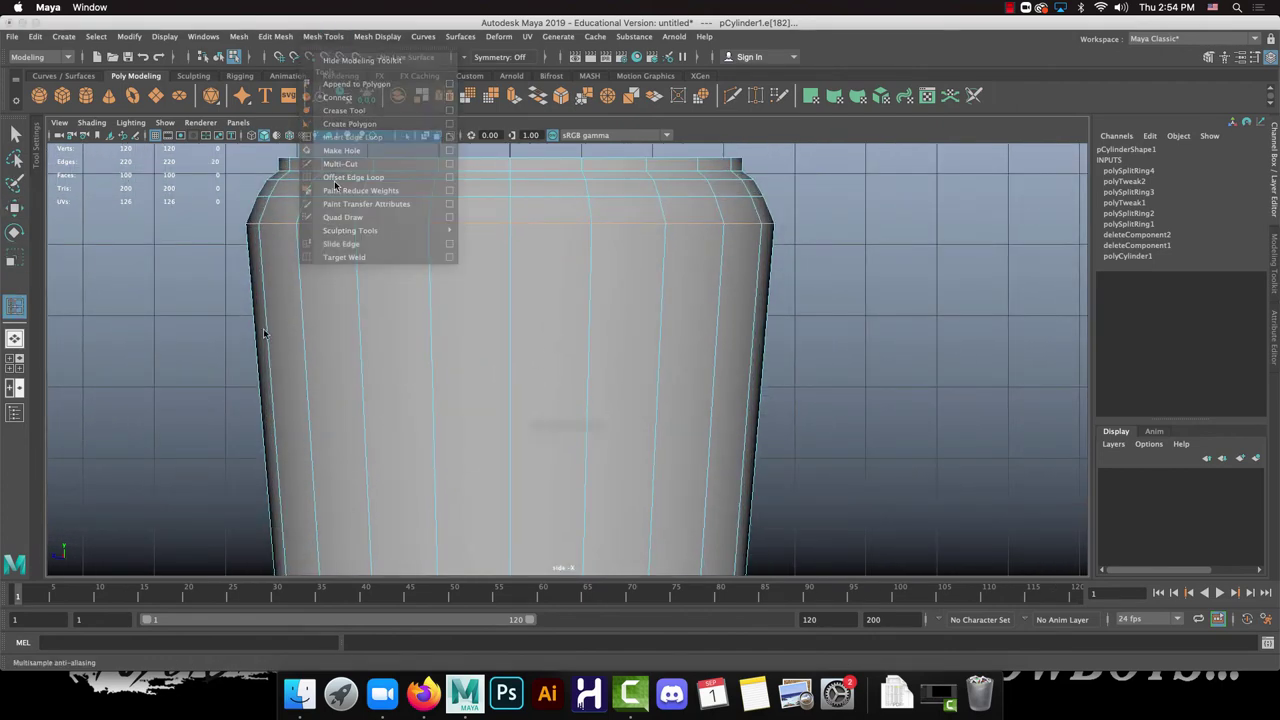
{"action": "mouse_move", "coordinate": [371, 411]}
{"action": "left_mouse_down"}
{"action": "mouse_move", "coordinate": [360, 380]}
{"action": "mouse_move", "coordinate": [367, 410]}
{"action": "left_mouse_up"}
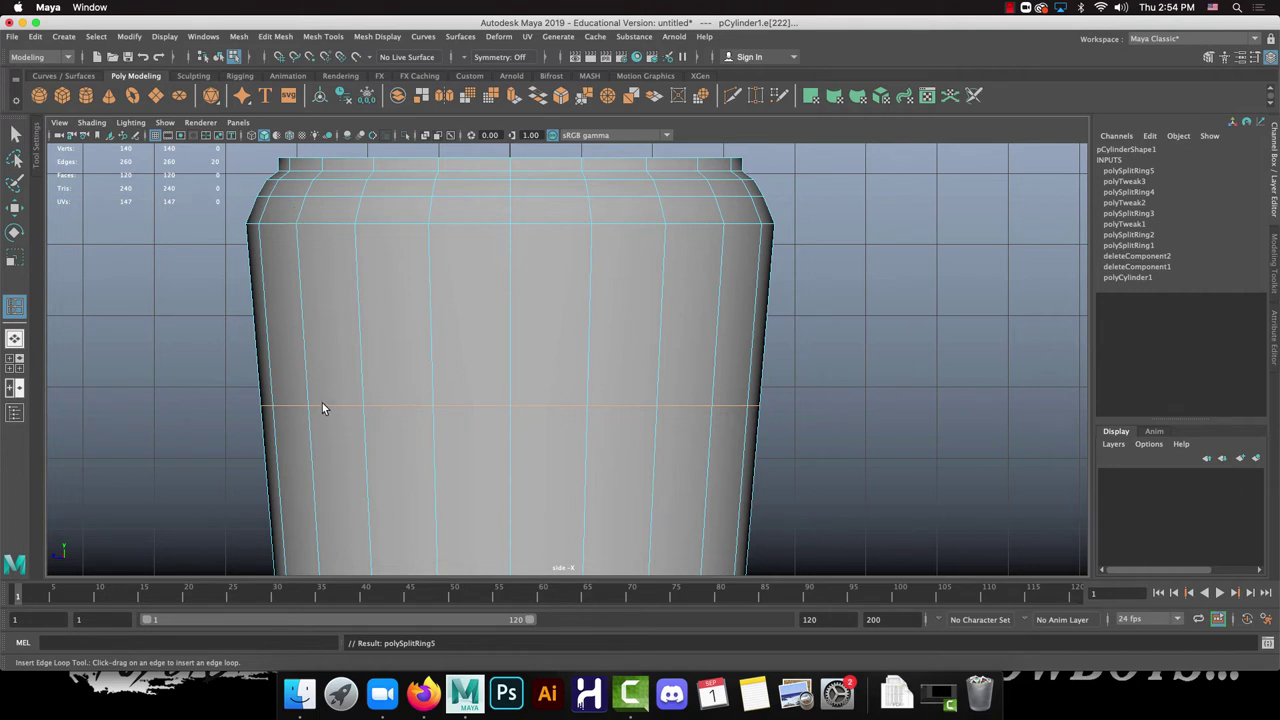
Step: Set Insert Edge Loop to multiple edge loops with 4 loops, check the class notes, and insert them between the shoulder and mid-body loops
{"action": "left_click", "coordinate": [328, 37]}
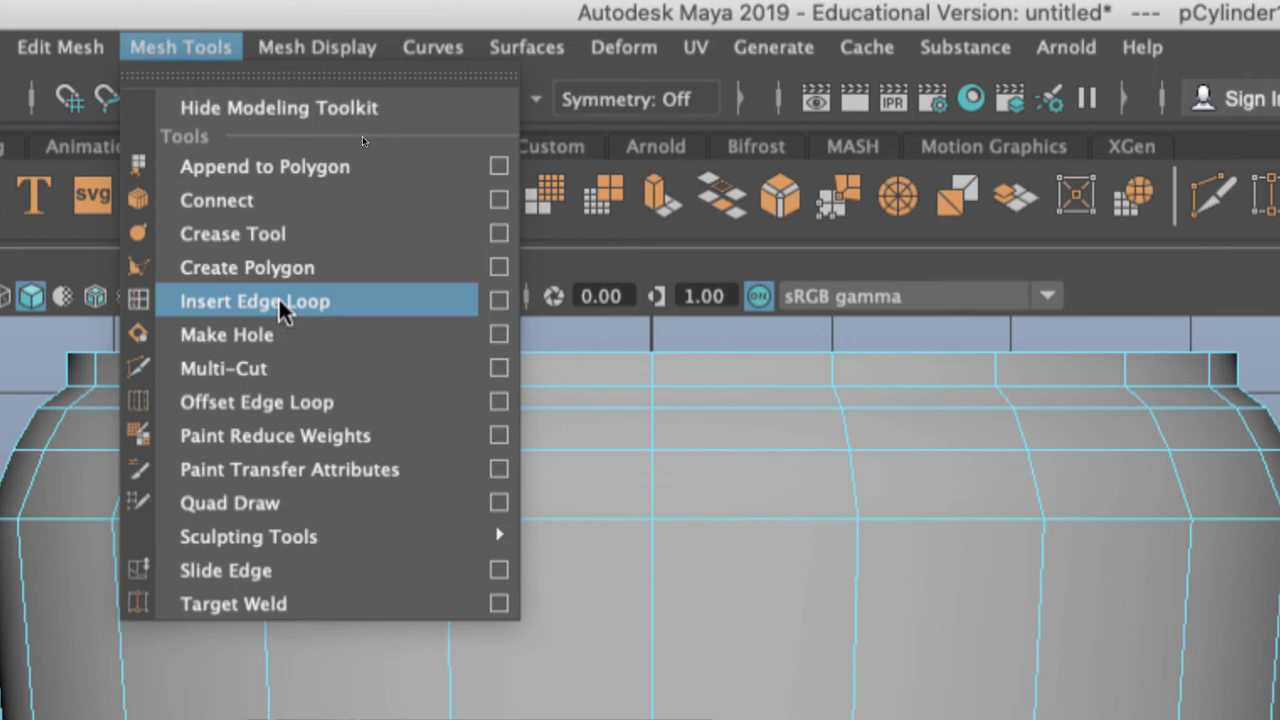
{"action": "left_click", "coordinate": [498, 300]}
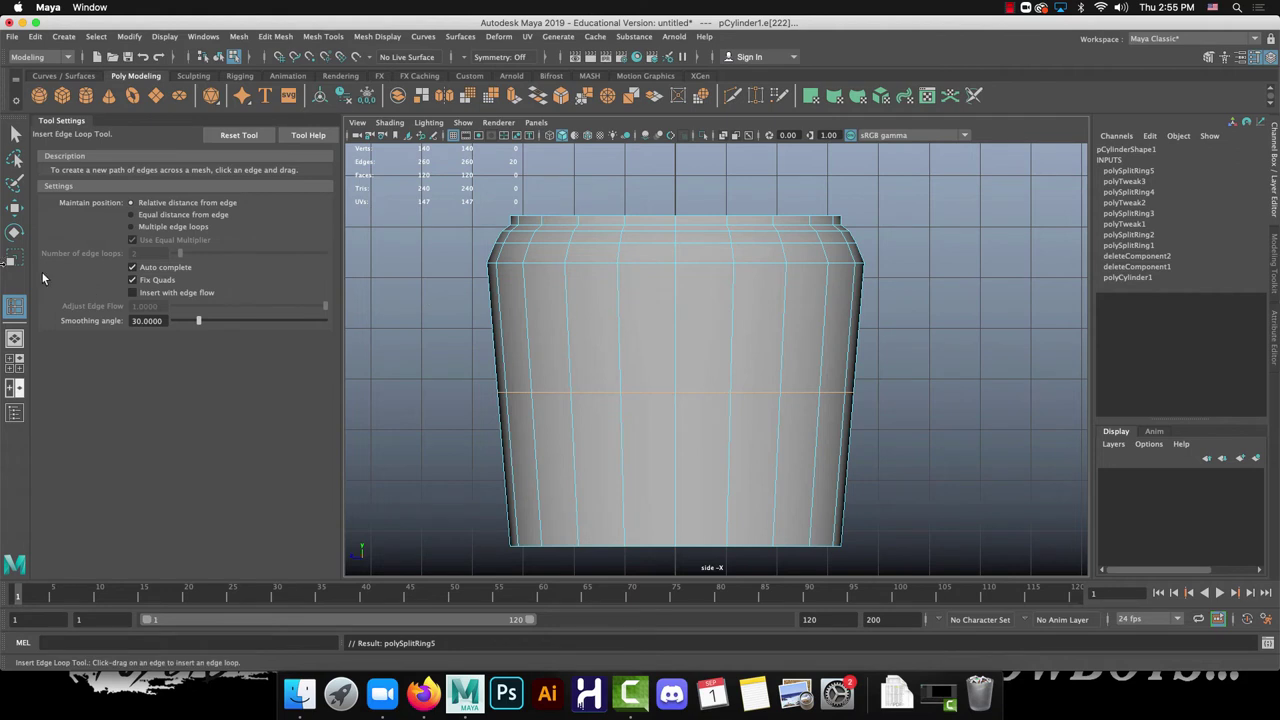
{"action": "left_click", "coordinate": [132, 227]}
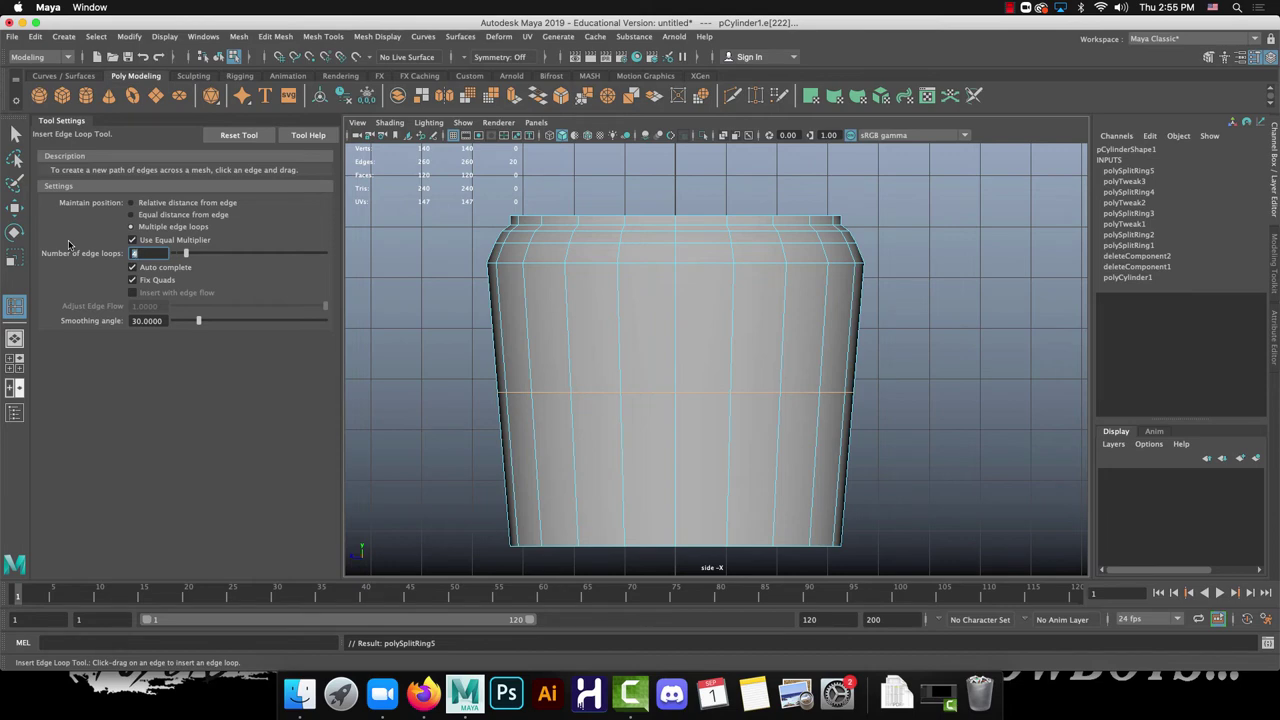
{"action": "left_click", "coordinate": [423, 694]}
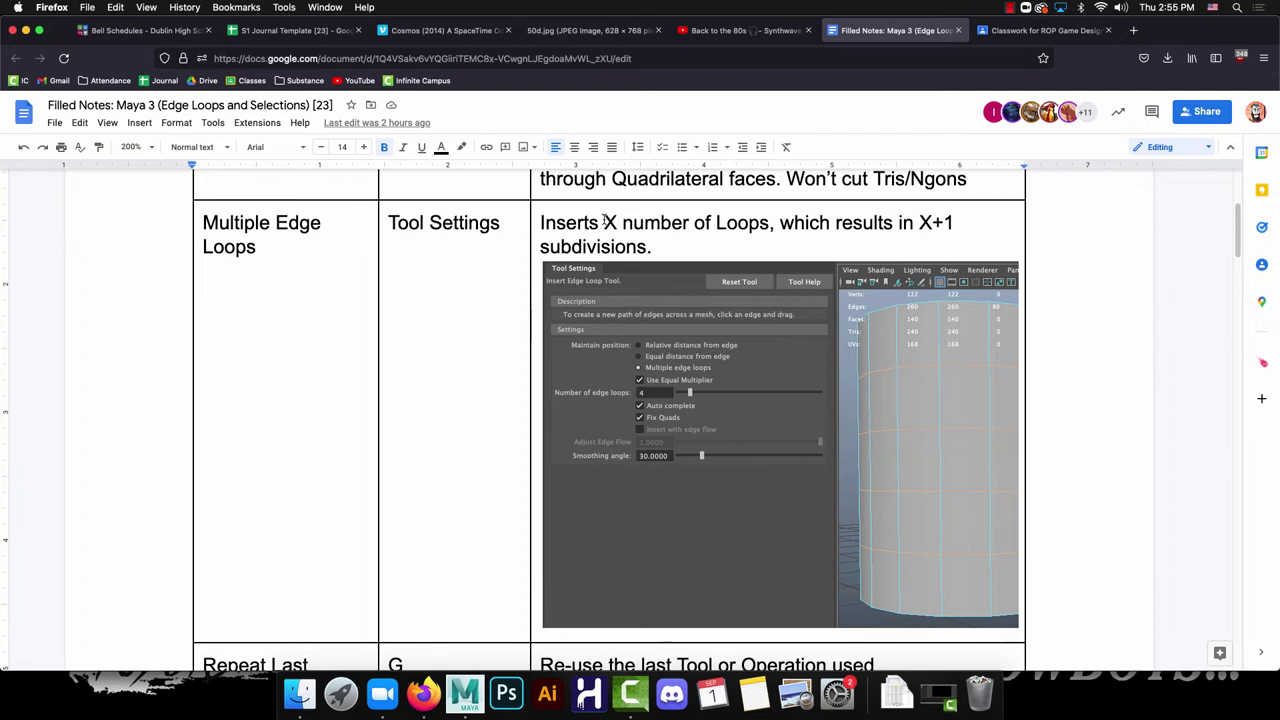
{"action": "left_click", "coordinate": [464, 692]}
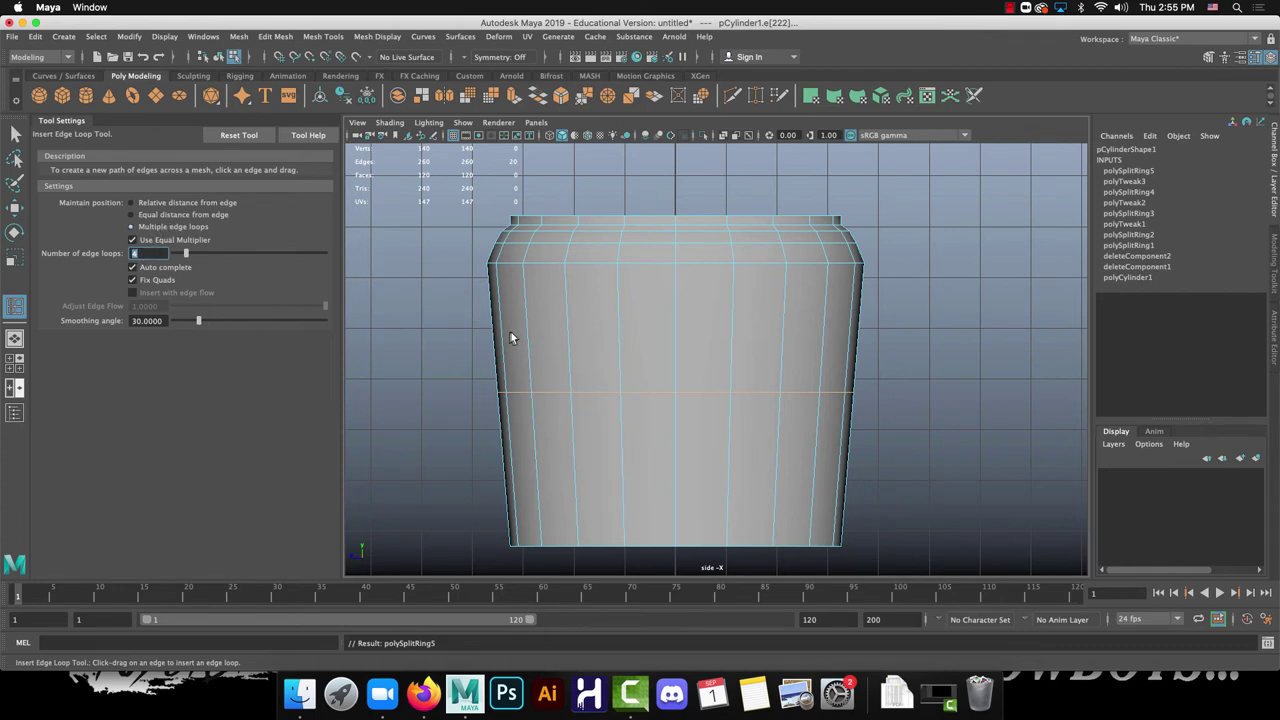
{"action": "mouse_move", "coordinate": [530, 328]}
{"action": "left_mouse_down"}
{"action": "mouse_move", "coordinate": [530, 302]}
{"action": "mouse_move", "coordinate": [532, 344]}
{"action": "mouse_move", "coordinate": [522, 279]}
{"action": "mouse_move", "coordinate": [525, 341]}
{"action": "mouse_move", "coordinate": [535, 335]}
{"action": "left_mouse_up"}
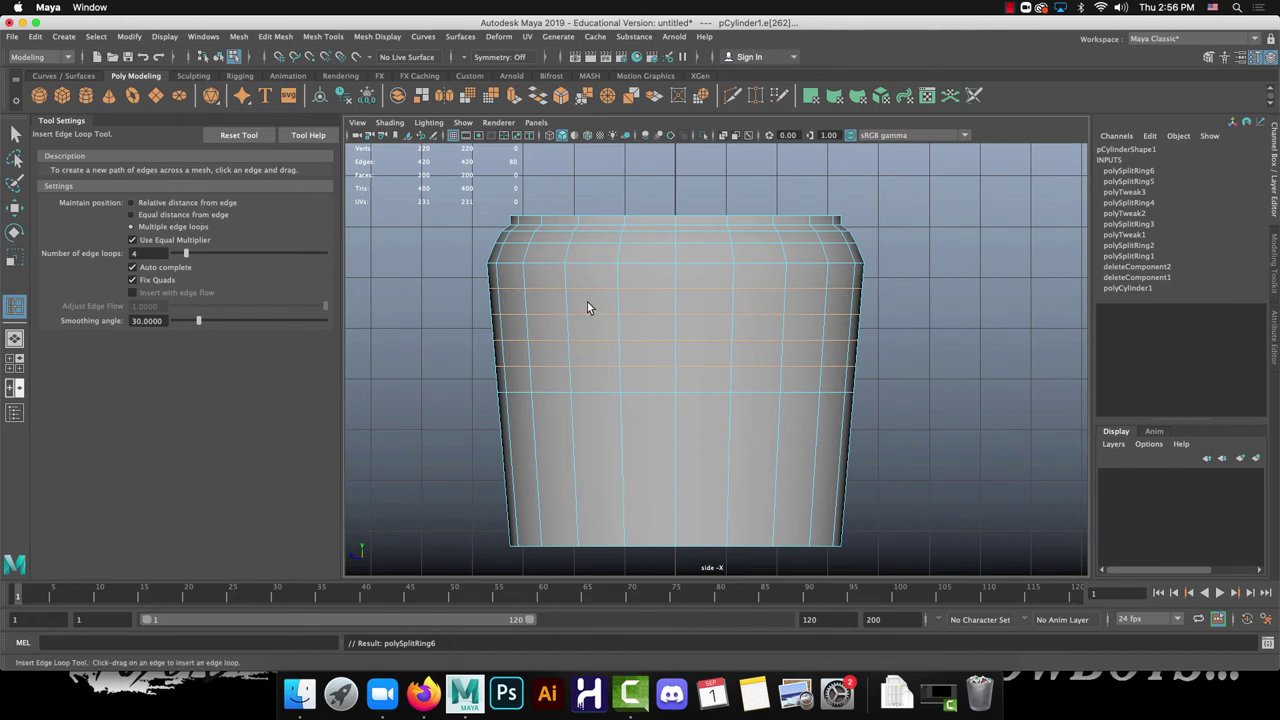
Step: Select the uppermost and lowermost of the four new edge loops and scale them outward into two protruding ridges
{"action": "left_click", "coordinate": [15, 134]}
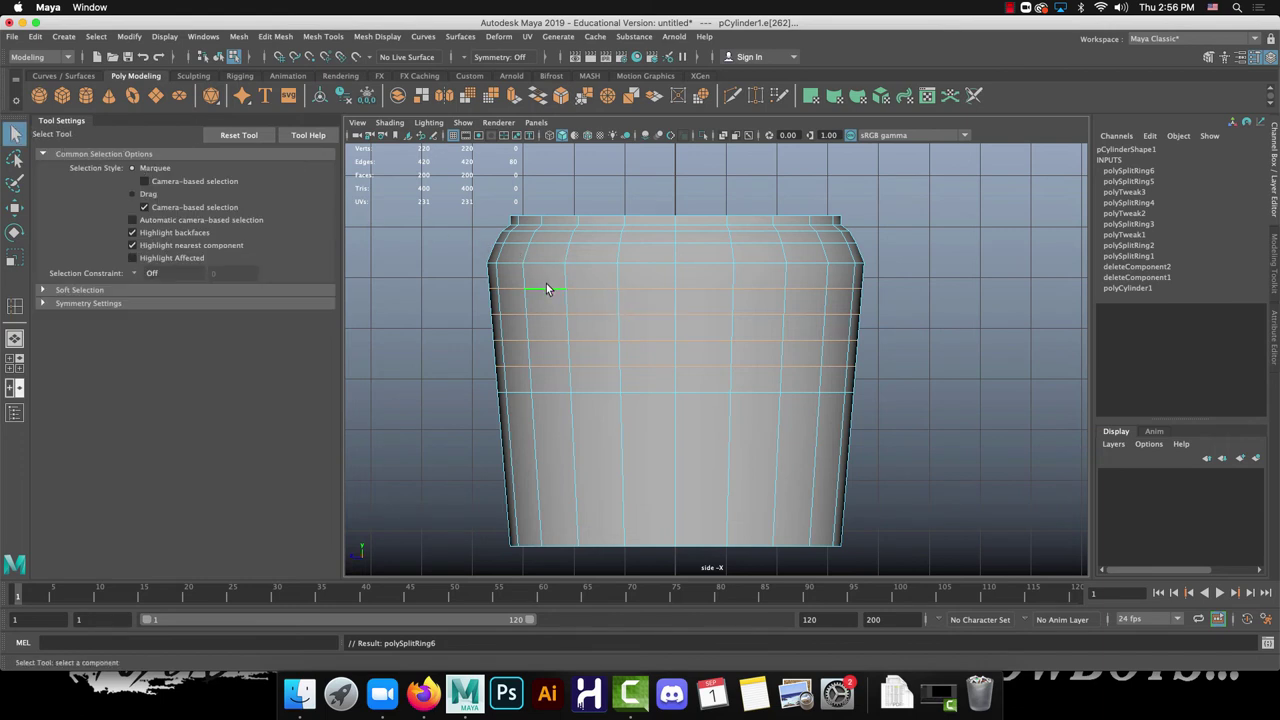
{"action": "double_click", "coordinate": [562, 366], "text": "shift"}
{"action": "left_click", "coordinate": [14, 257]}
{"action": "left_click_drag", "start_coordinate": [677, 327], "coordinate": [723, 326]}
Step: Select the two edge loops between the ridges and scale them inward to form a groove
{"action": "double_click", "coordinate": [630, 314]}
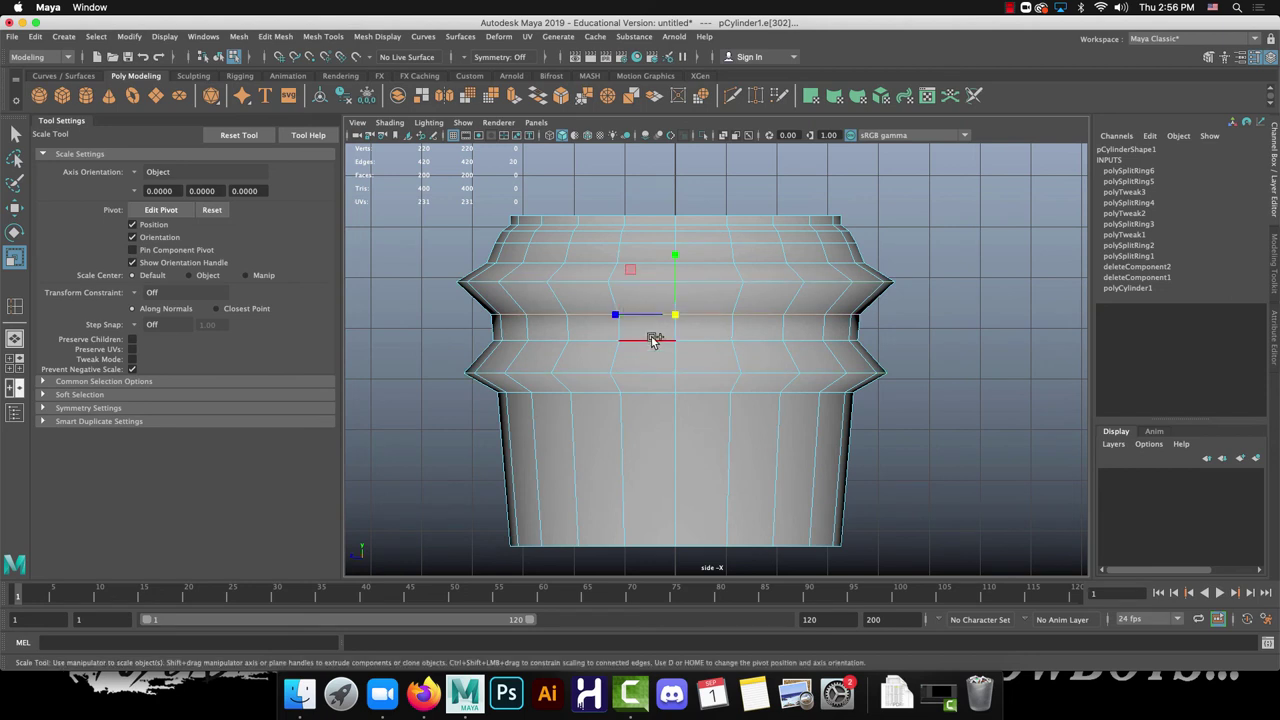
{"action": "double_click", "coordinate": [652, 340], "text": "shift"}
{"action": "left_click_drag", "start_coordinate": [678, 325], "coordinate": [652, 323]}
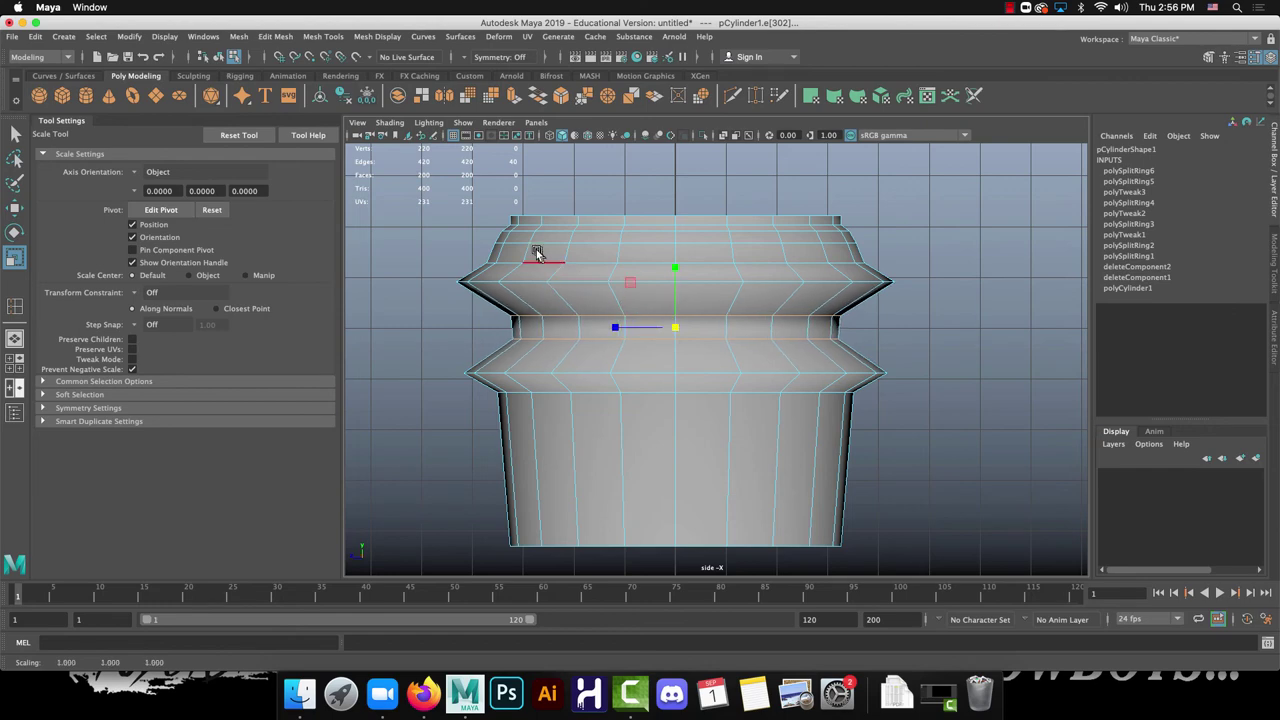
Step: Return to object mode, inspect the ridged vessel from above in the perspective view, and reselect it in the side view
{"action": "right_click_drag", "start_coordinate": [535, 252], "coordinate": [620, 222]}
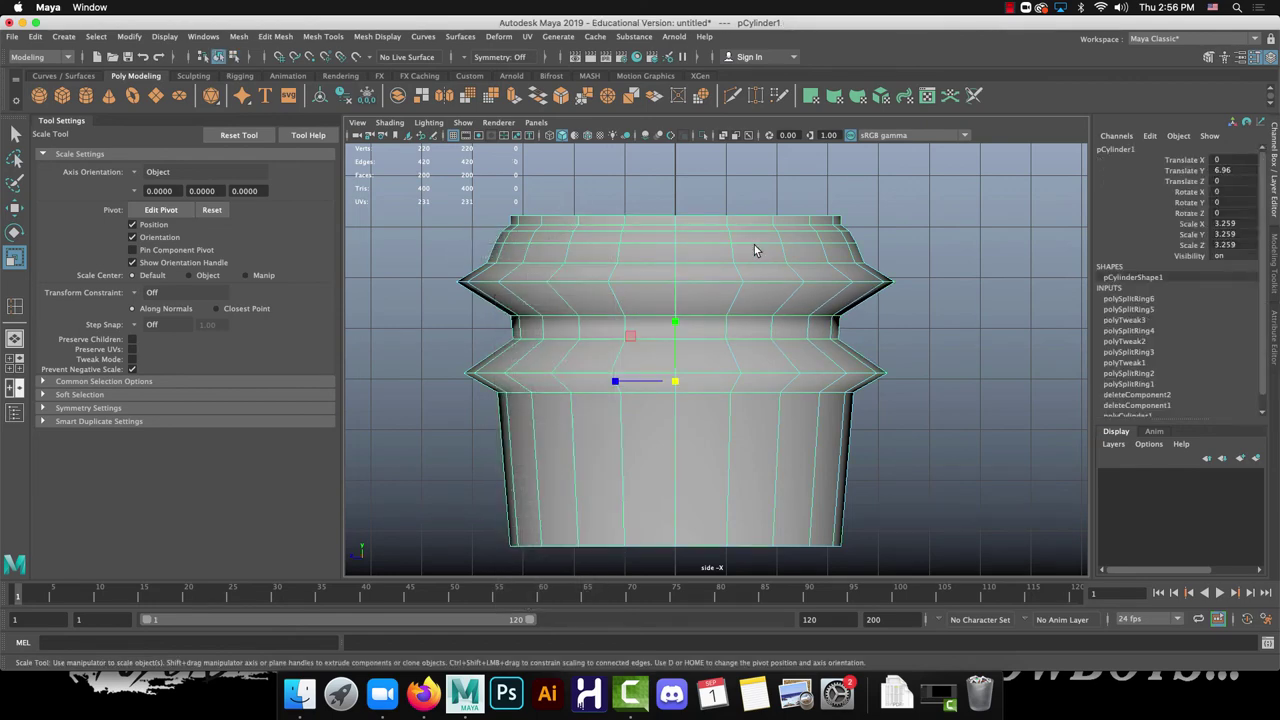
{"action": "key", "text": "space"}
{"action": "key", "text": "space"}
{"action": "left_click_drag", "start_coordinate": [870, 260], "coordinate": [874, 212], "text": "alt"}
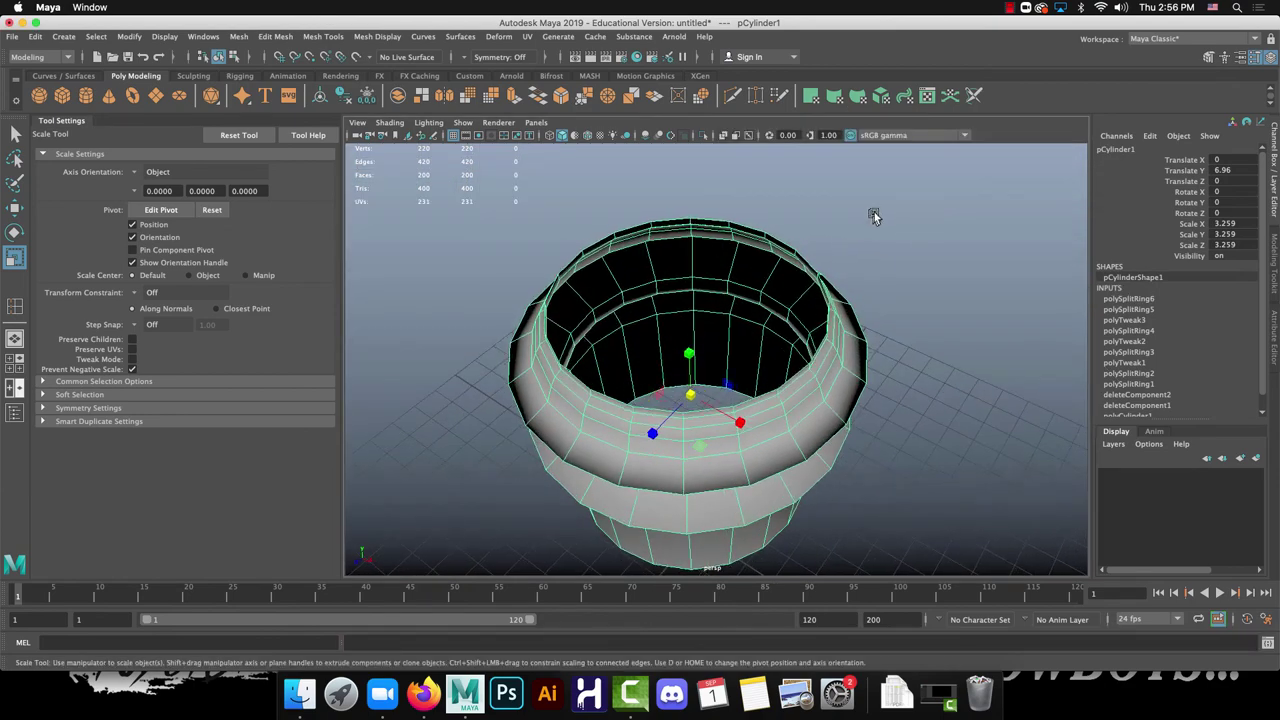
{"action": "left_click", "coordinate": [908, 318]}
{"action": "left_click_drag", "start_coordinate": [908, 318], "coordinate": [766, 314], "text": "alt"}
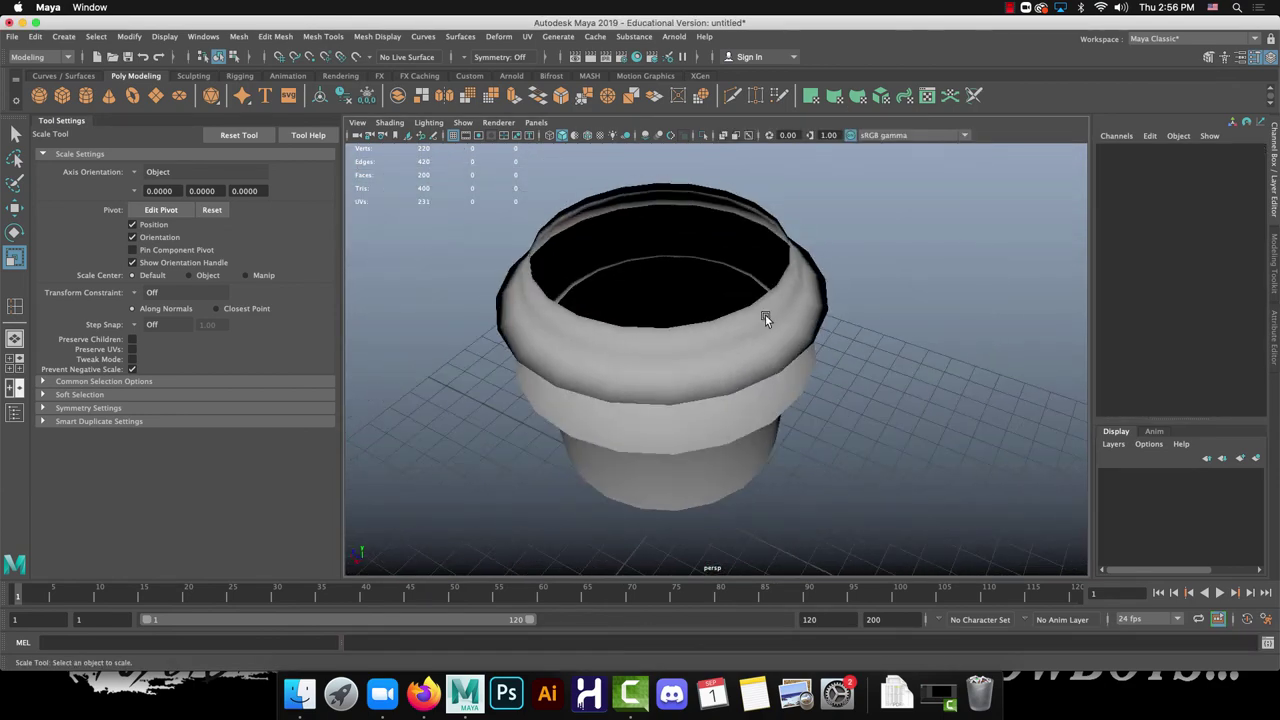
{"action": "key", "text": "space"}
{"action": "key", "text": "space"}
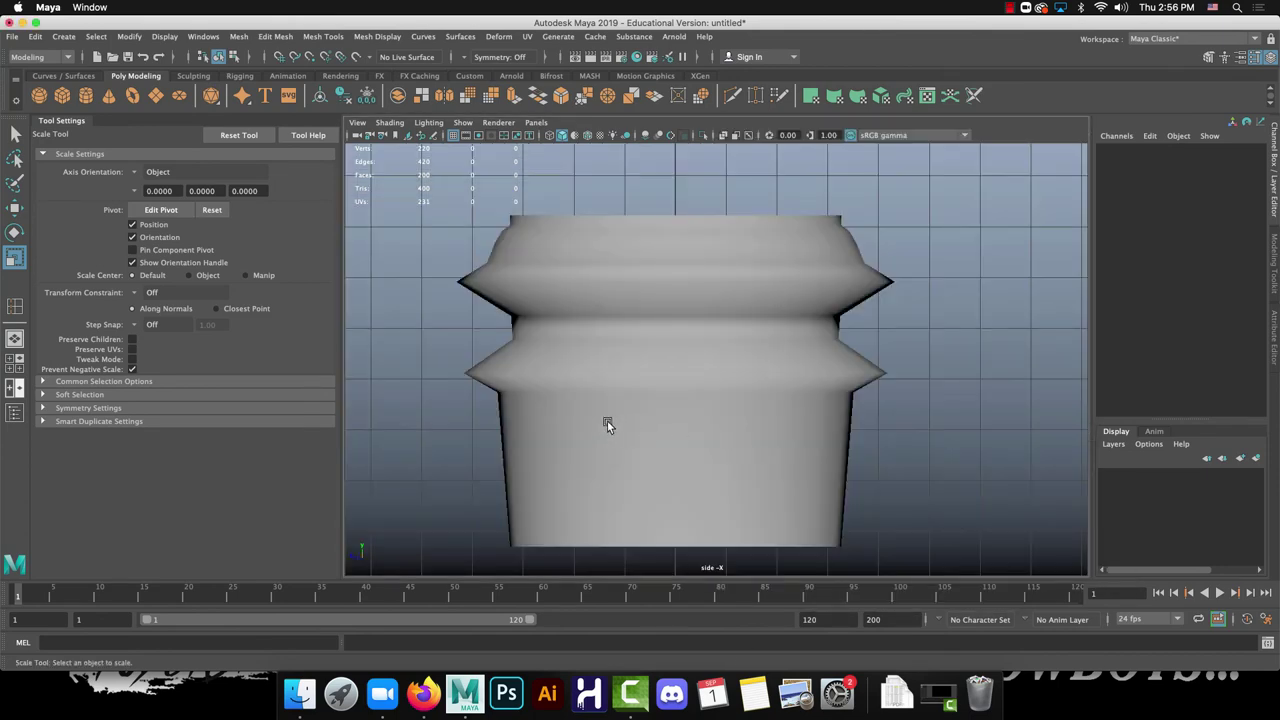
{"action": "left_click", "coordinate": [598, 416]}
Step: Switch to the class notes in Firefox, review the Repeat Last, selection modifier, range and expand selection entries, and return to Maya
{"action": "left_click", "coordinate": [424, 693]}
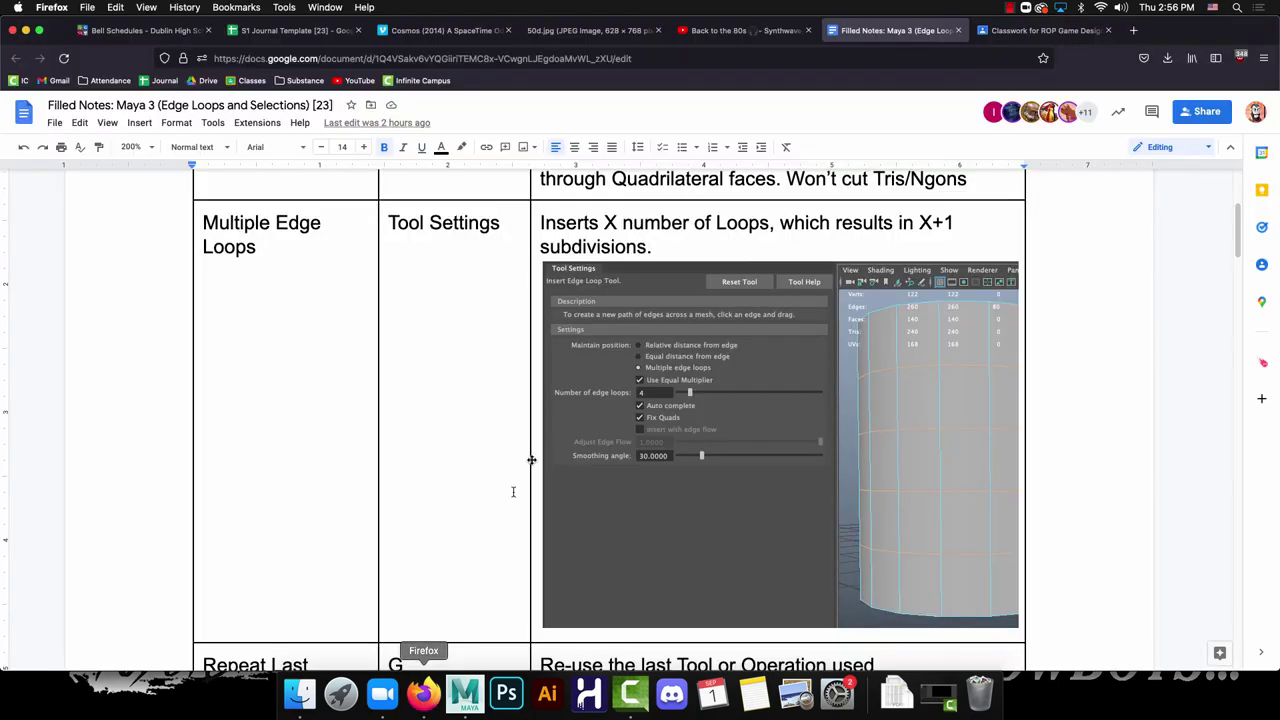
{"action": "scroll", "coordinate": [591, 363], "scroll_direction": "down", "scroll_amount": 5}
{"action": "scroll", "coordinate": [594, 351], "scroll_direction": "up", "scroll_amount": 3}
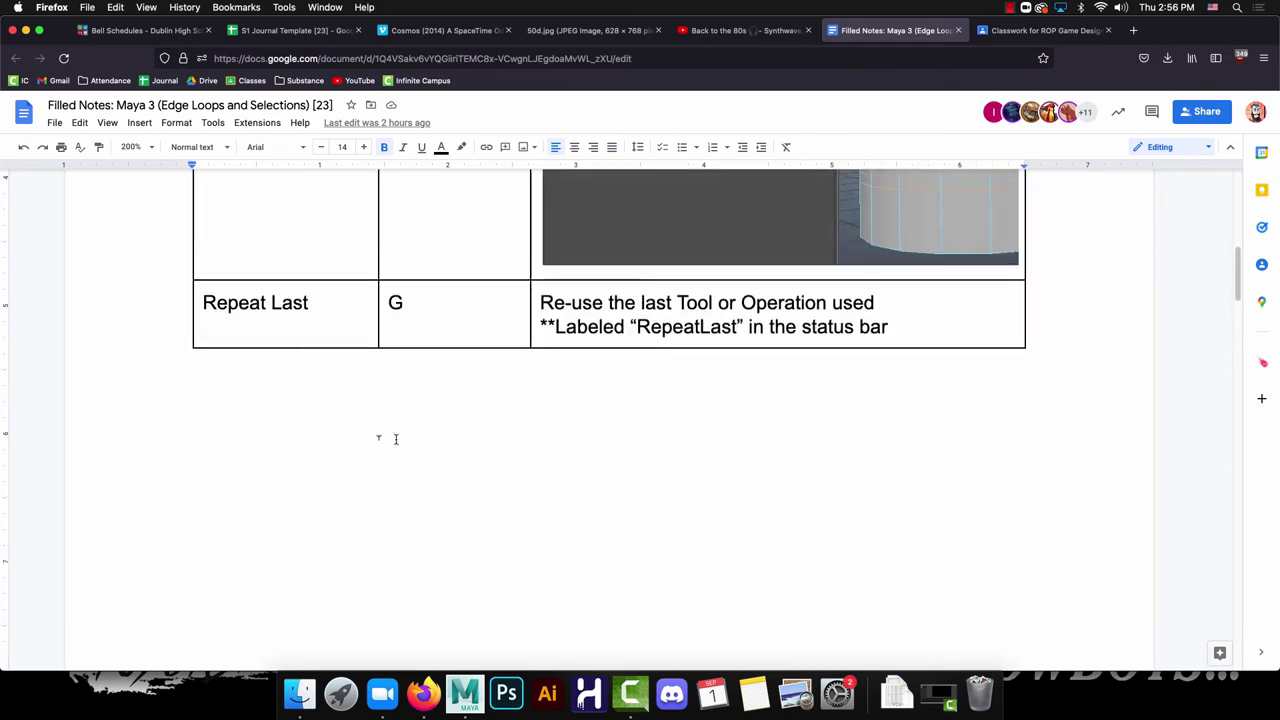
{"action": "scroll", "coordinate": [509, 377], "scroll_direction": "down", "scroll_amount": 10}
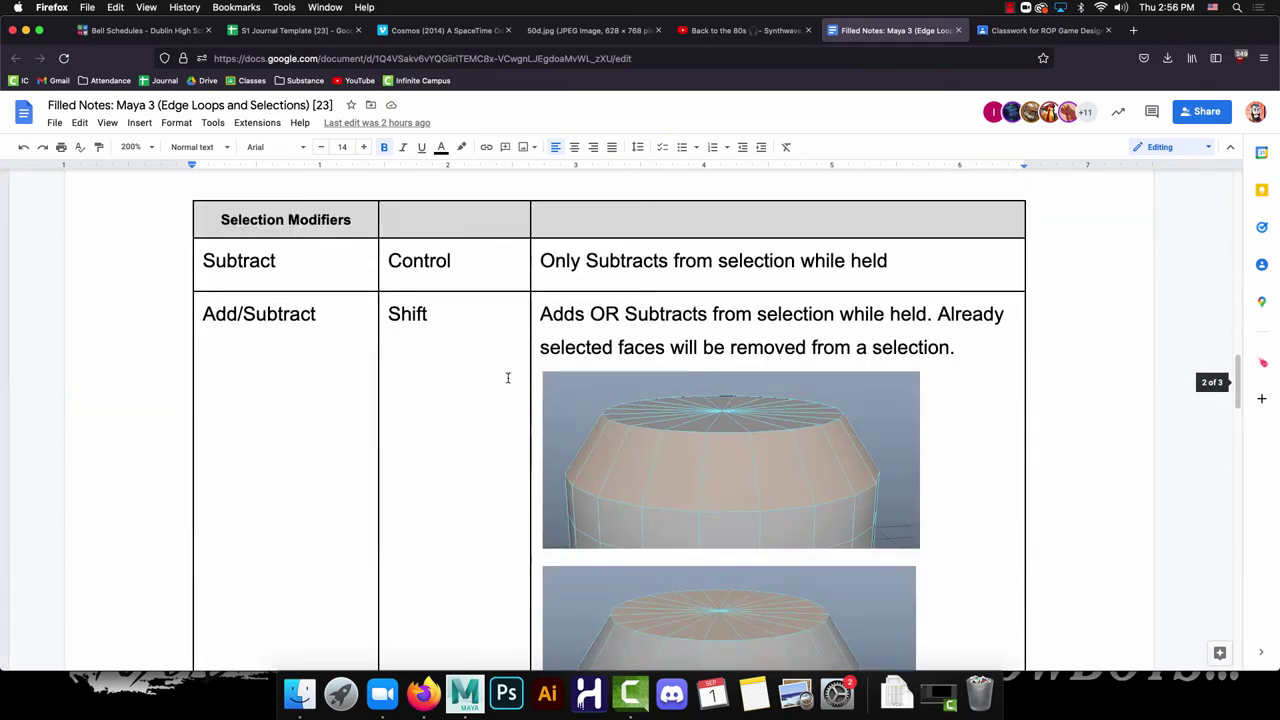
{"action": "scroll", "coordinate": [501, 374], "scroll_direction": "down", "scroll_amount": 15}
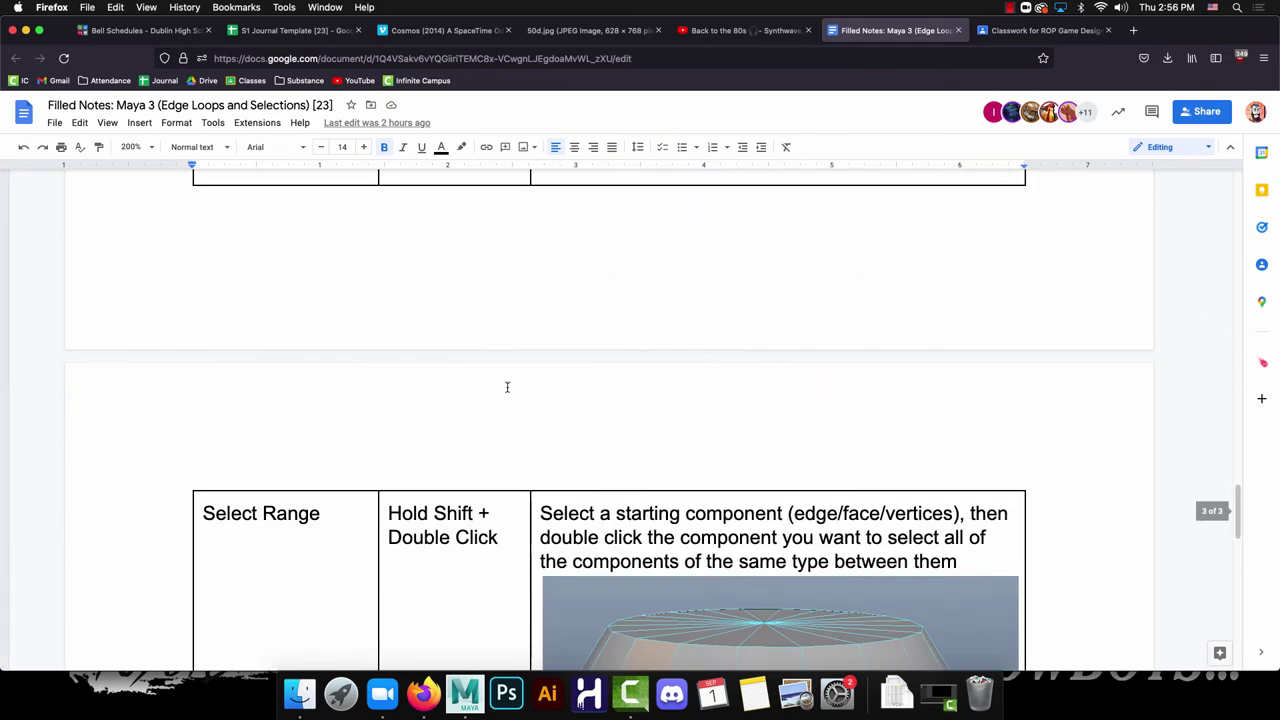
{"action": "scroll", "coordinate": [507, 390], "scroll_direction": "down", "scroll_amount": 3}
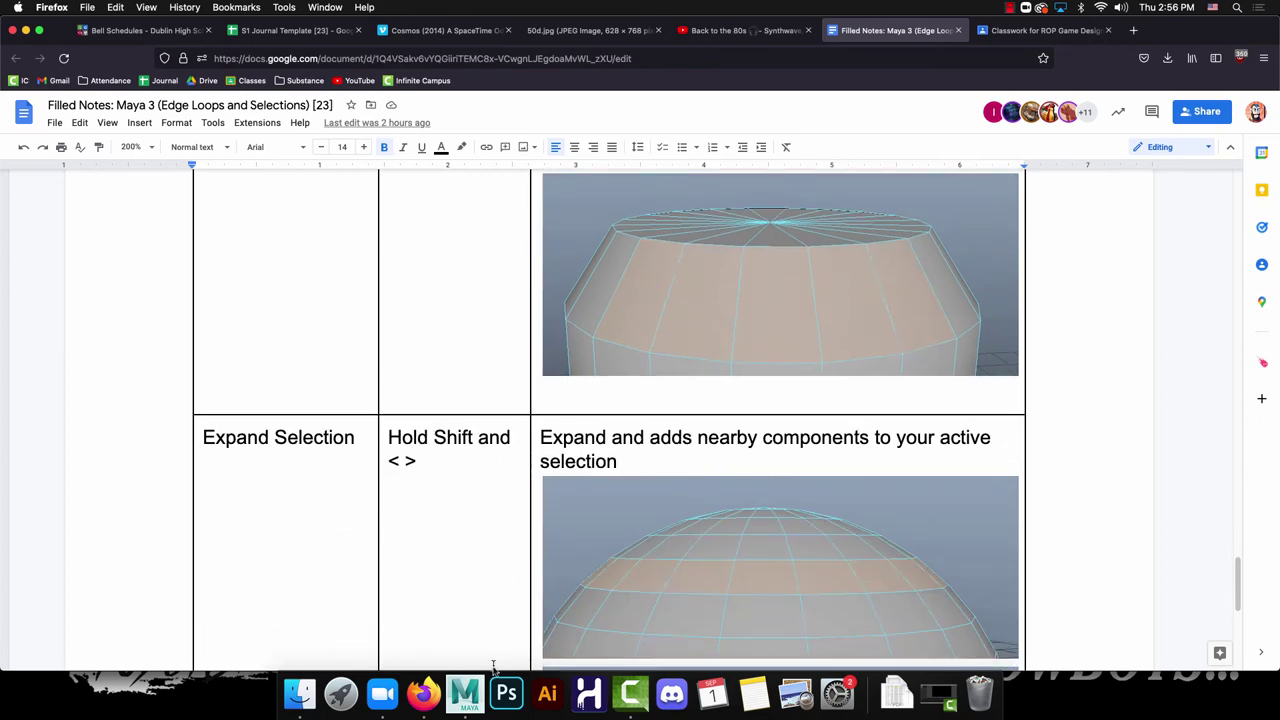
{"action": "left_click", "coordinate": [464, 700]}
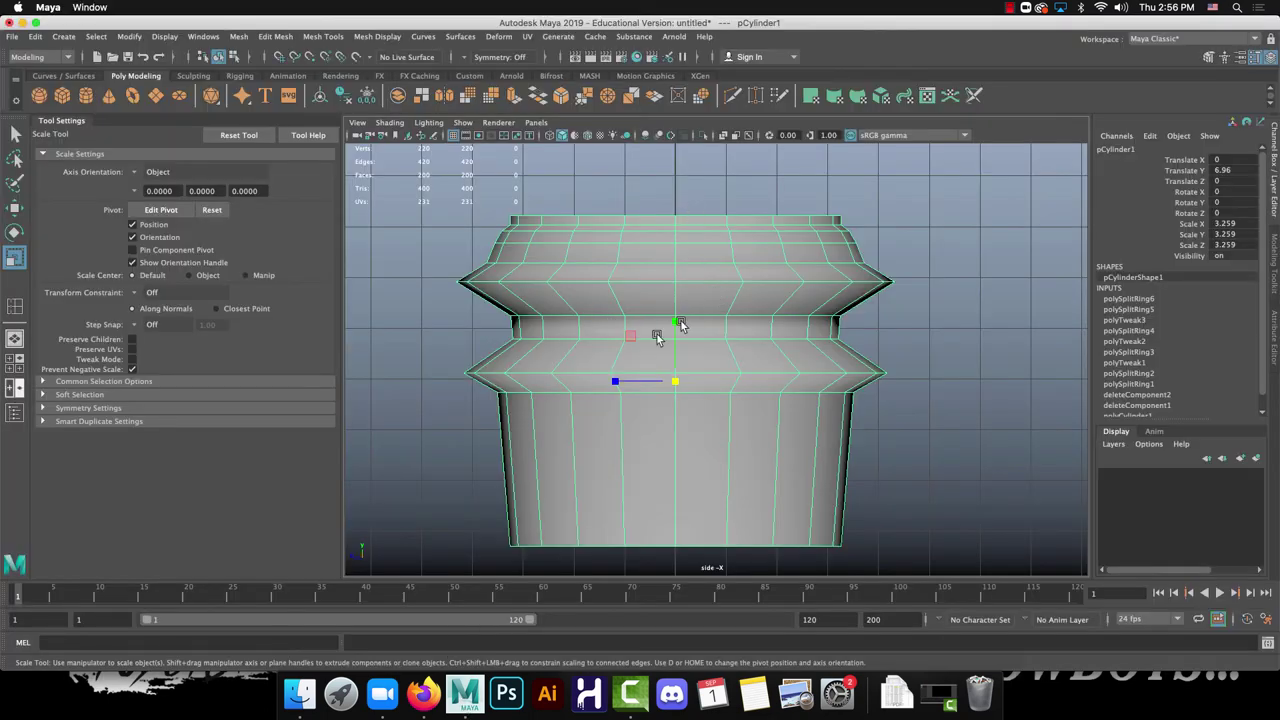
Step: Insert four evenly spaced edge loops into the vessel's lower body below the mid-body loop
{"action": "left_click", "coordinate": [323, 36]}
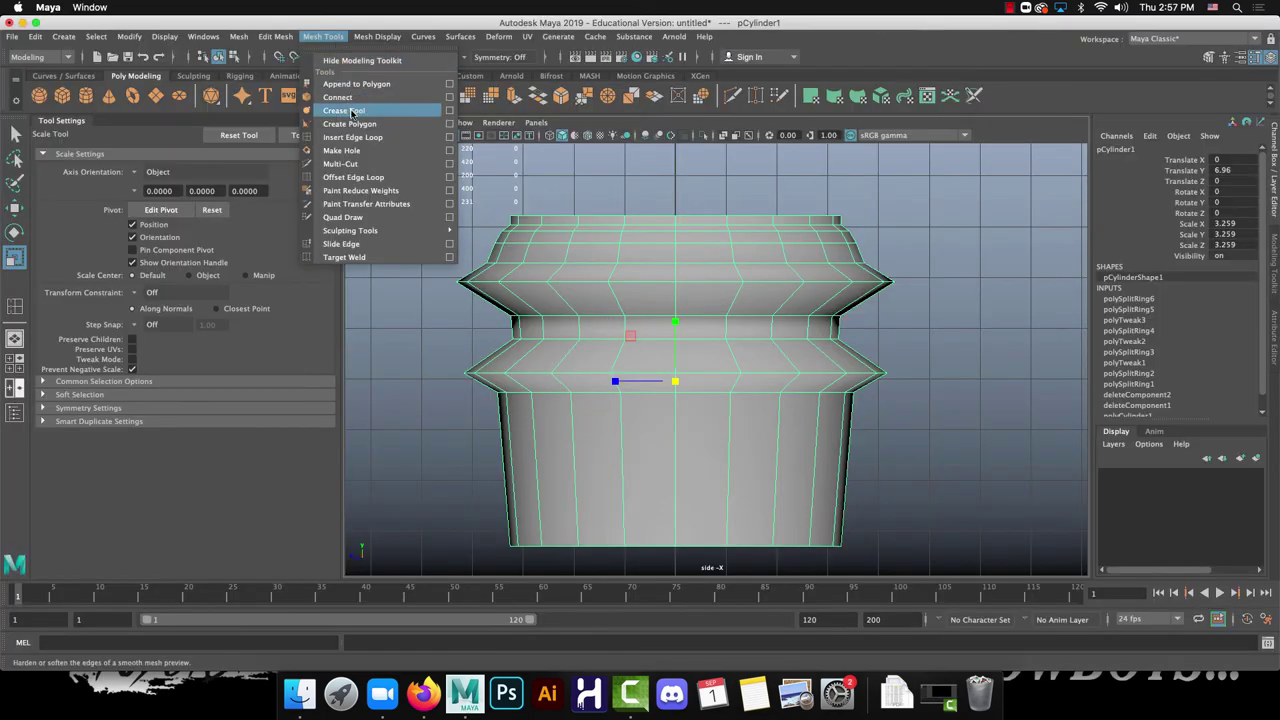
{"action": "left_click", "coordinate": [358, 137]}
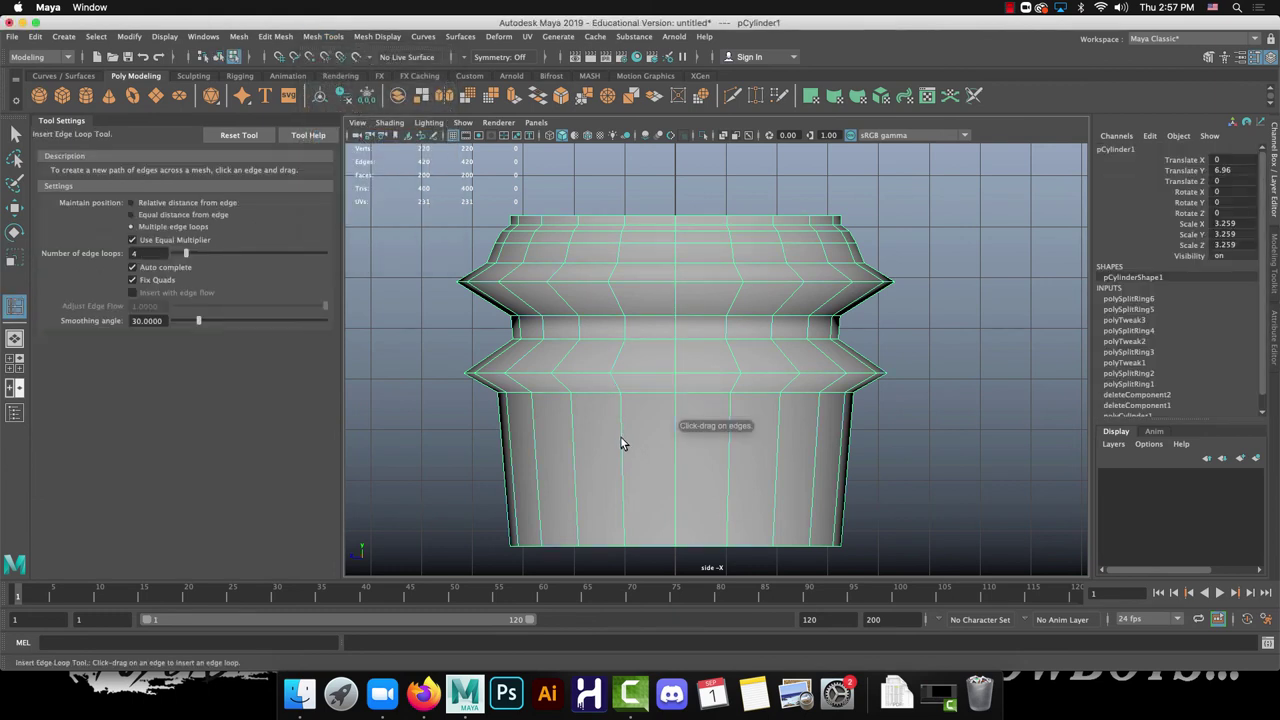
{"action": "left_click", "coordinate": [622, 430]}
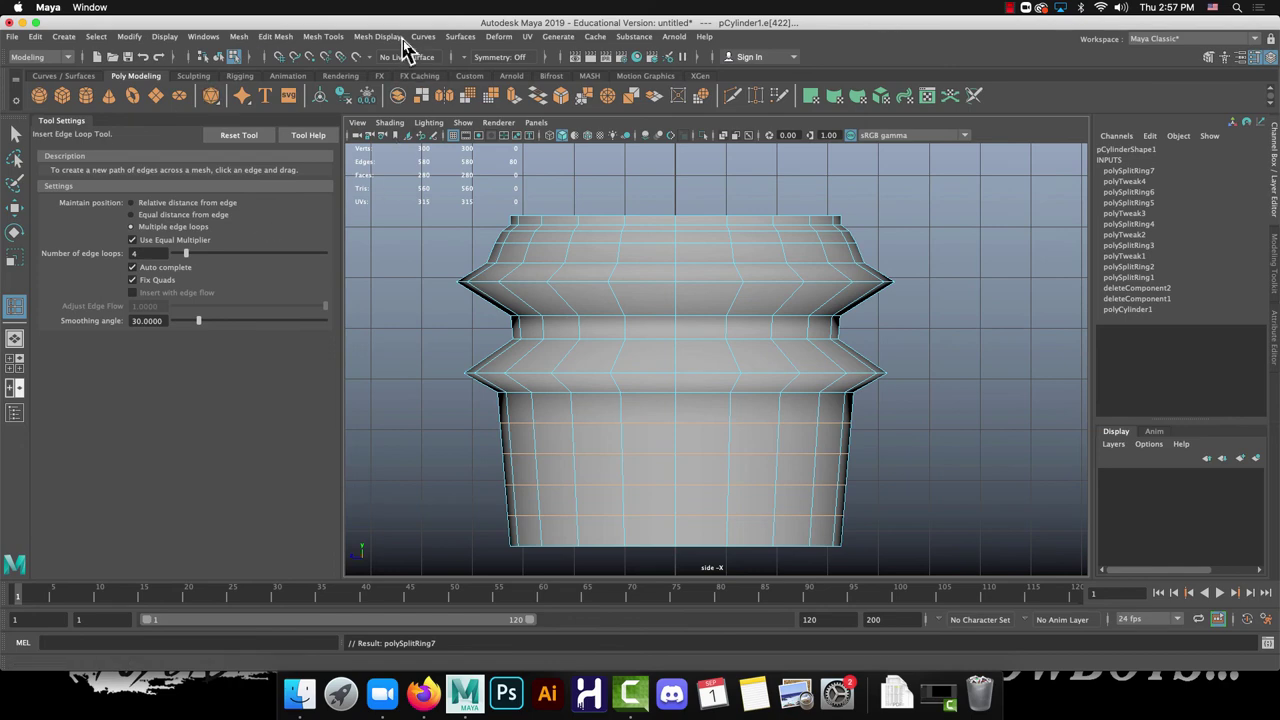
Step: Reset the Insert Edge Loop tool to its default settings
{"action": "left_click", "coordinate": [341, 38]}
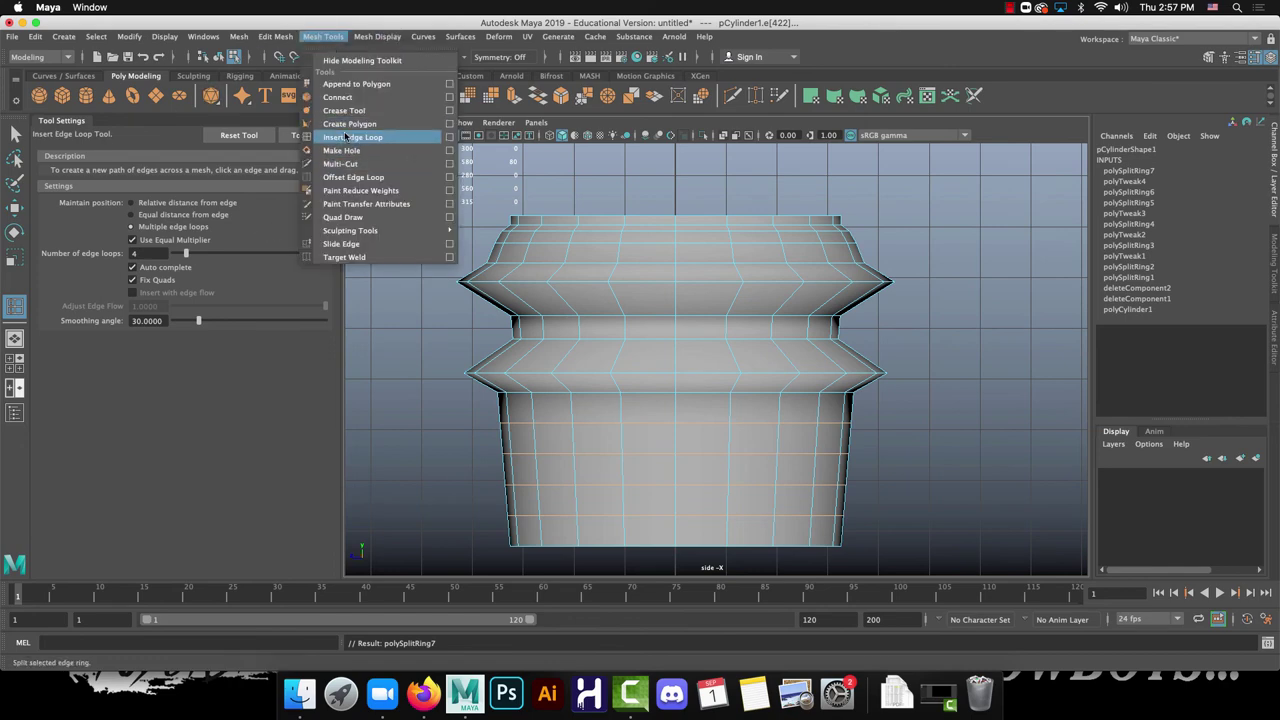
{"action": "left_click", "coordinate": [381, 138]}
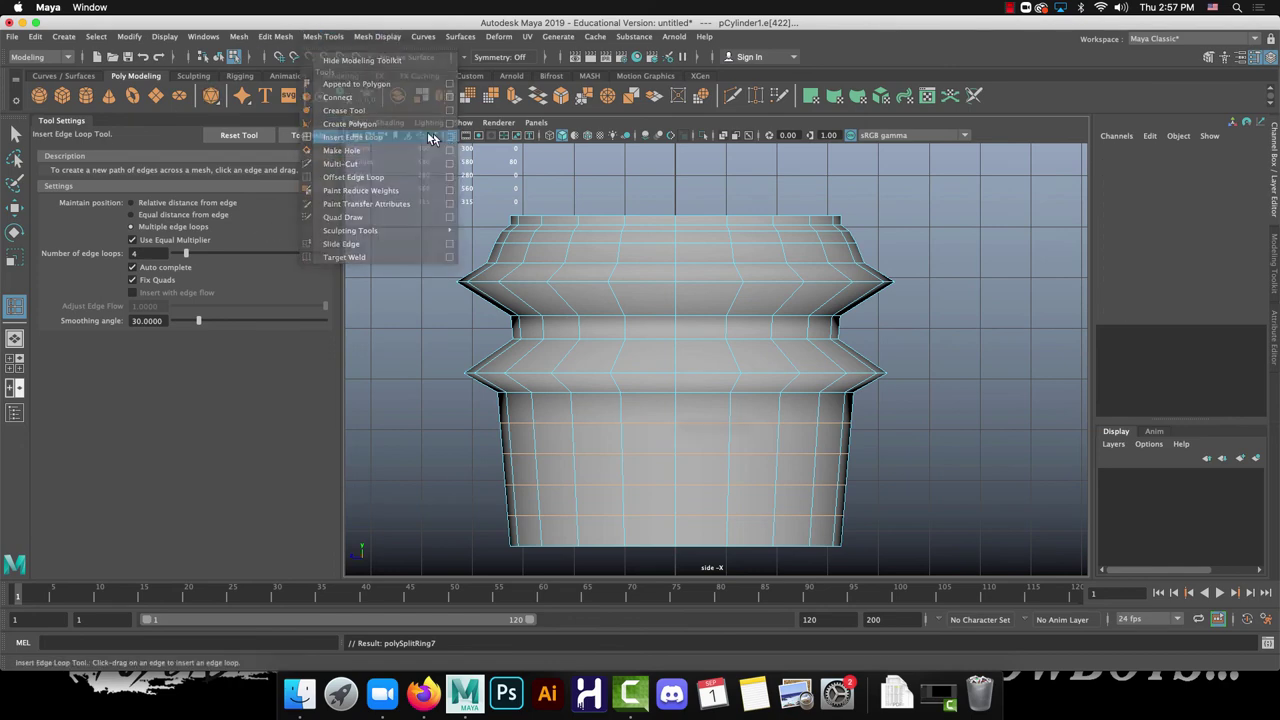
{"action": "left_click", "coordinate": [253, 137]}
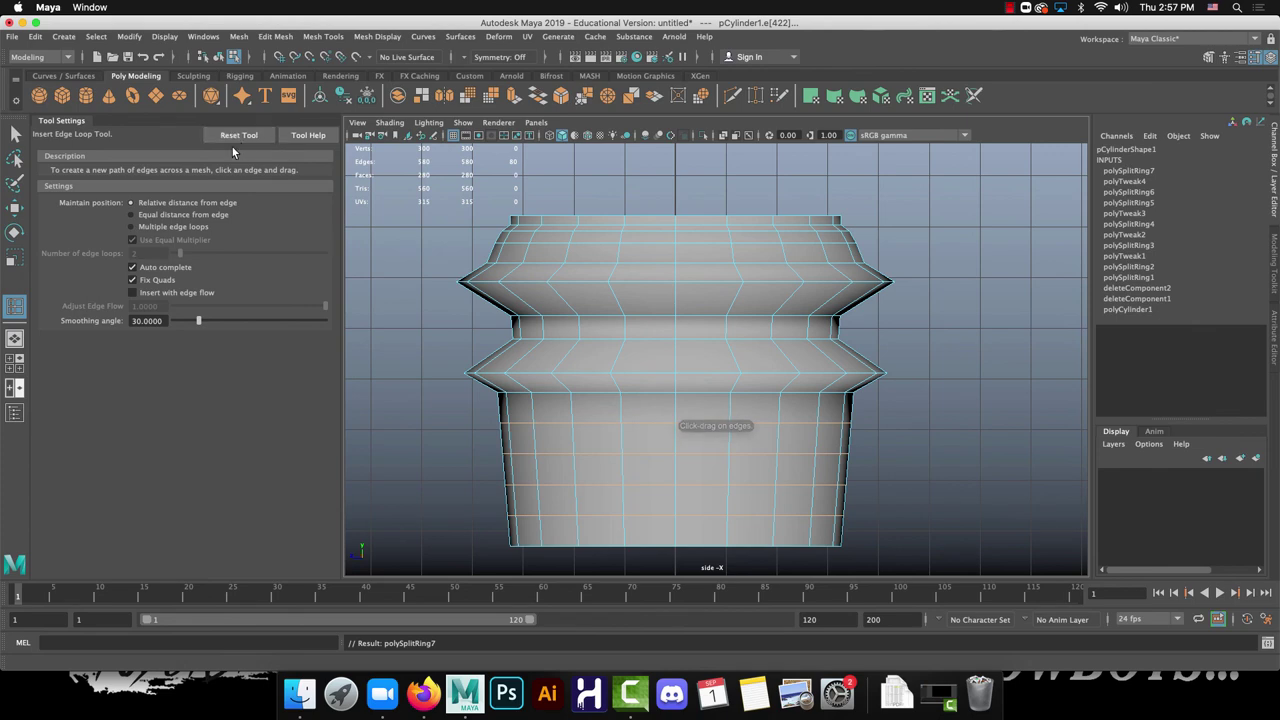
Step: Examine the settings of the Scale, Rotate and Move tools, including Move's step snap options, and hide the tool settings
{"action": "left_click", "coordinate": [14, 258]}
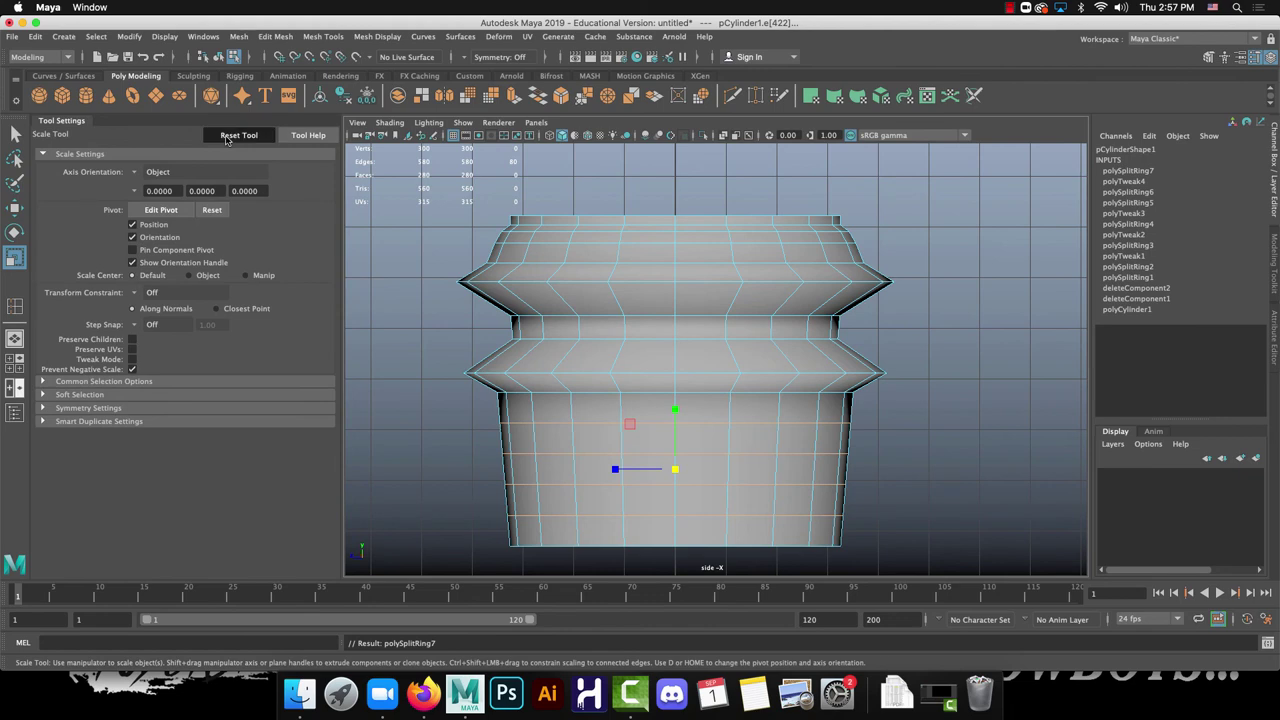
{"action": "key", "text": "e"}
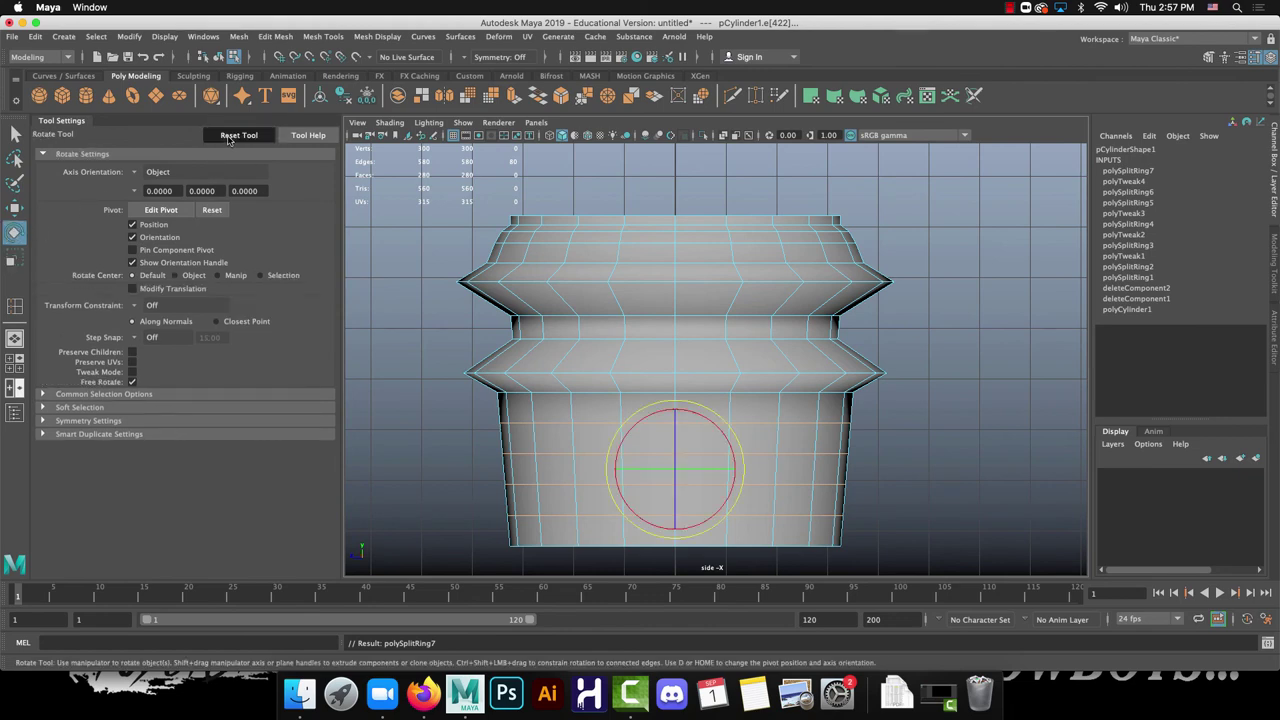
{"action": "left_click", "coordinate": [12, 210]}
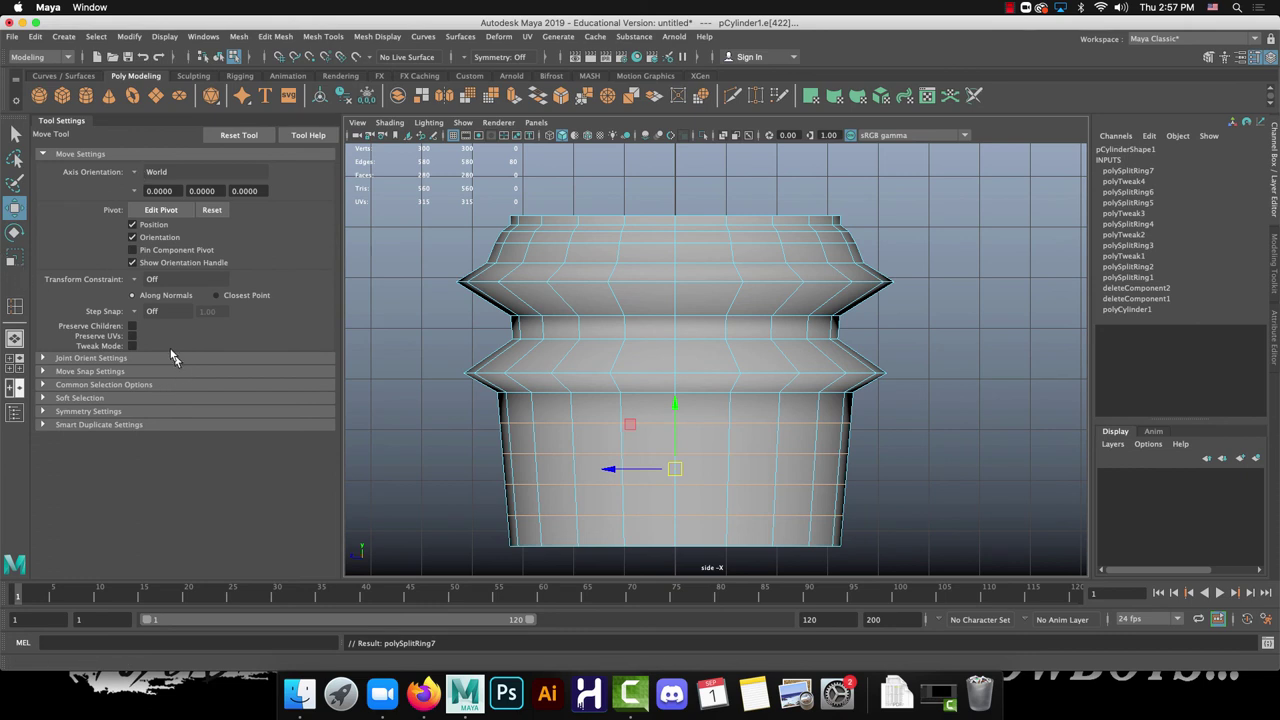
{"action": "left_click", "coordinate": [145, 311]}
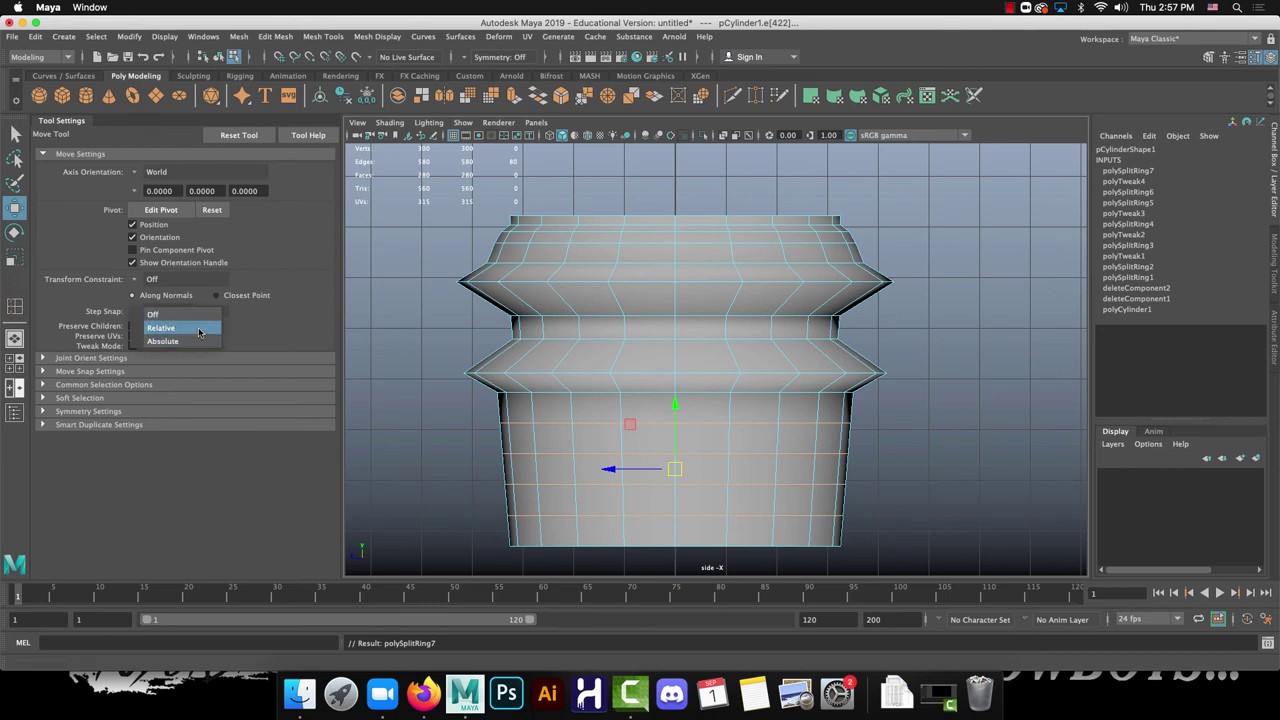
{"action": "left_click", "coordinate": [15, 200]}
{"action": "left_click", "coordinate": [70, 122]}
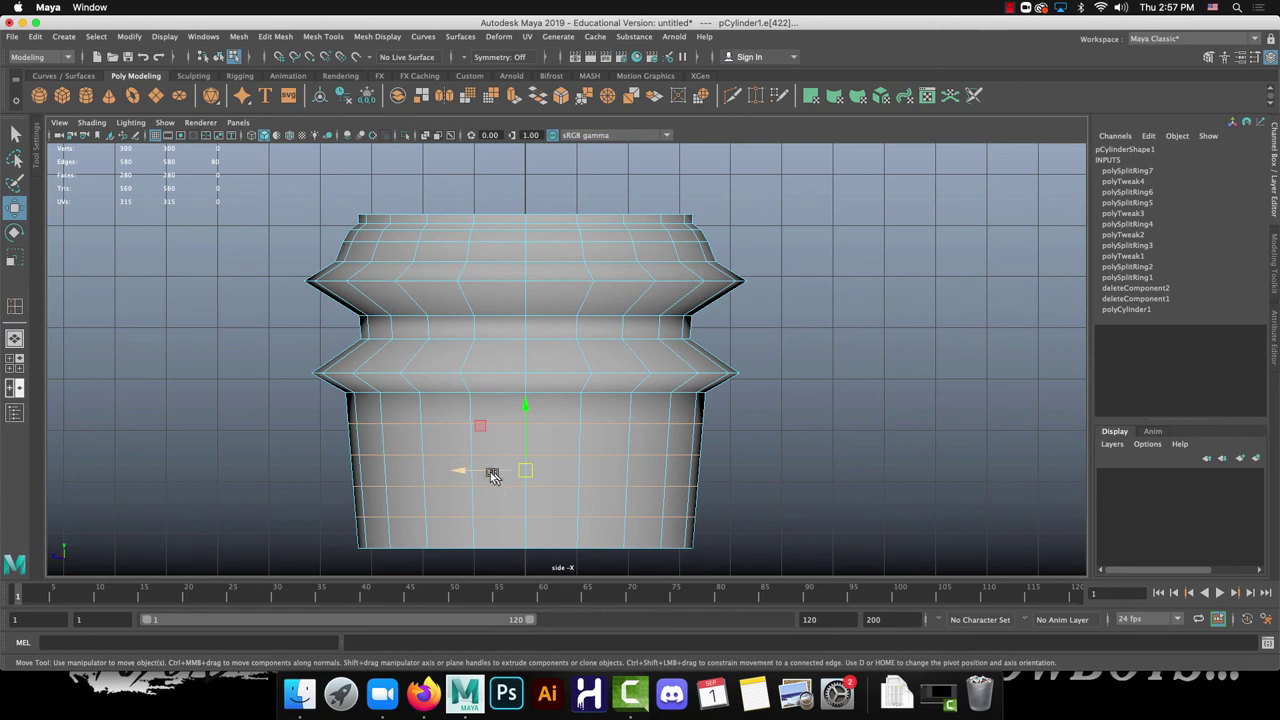
Step: Delete the four selected edge loops from the vessel's lower body
{"action": "left_click", "coordinate": [275, 36]}
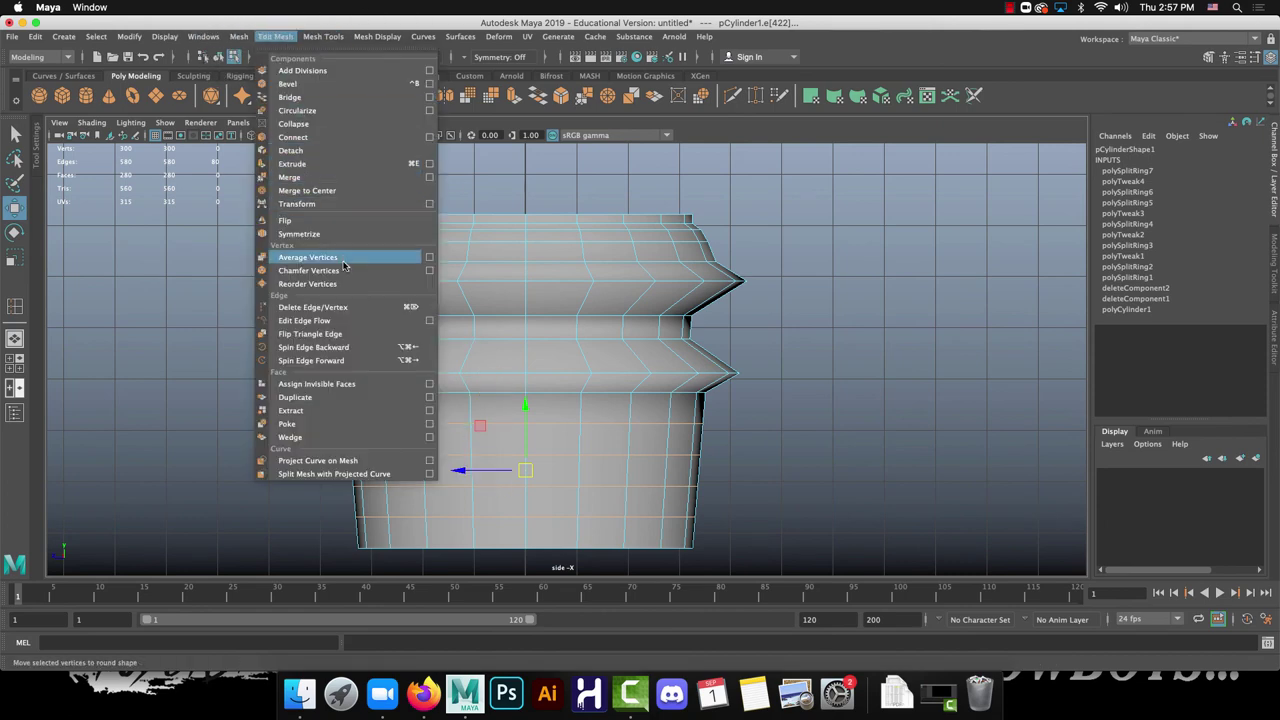
{"action": "left_click", "coordinate": [330, 307]}
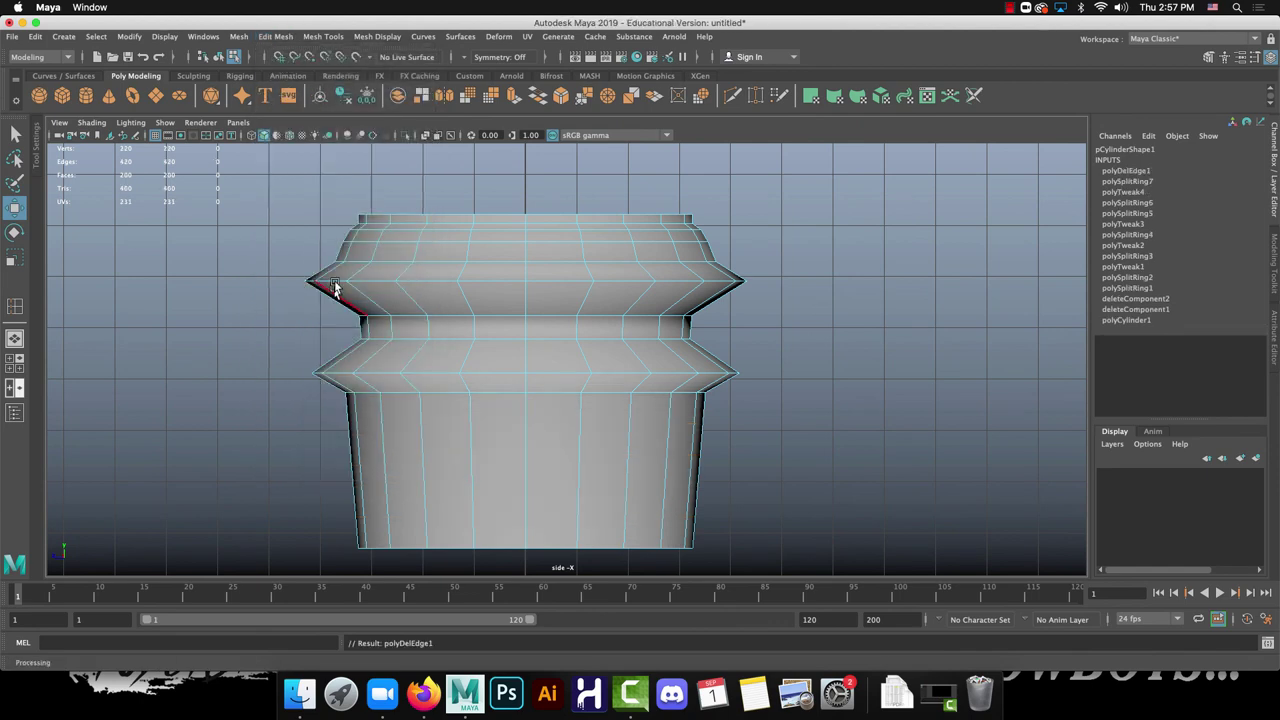
Step: Insert one edge loop into the lower body just below the lower flared ridge and scale it inward to form a narrow neck
{"action": "left_click", "coordinate": [316, 36]}
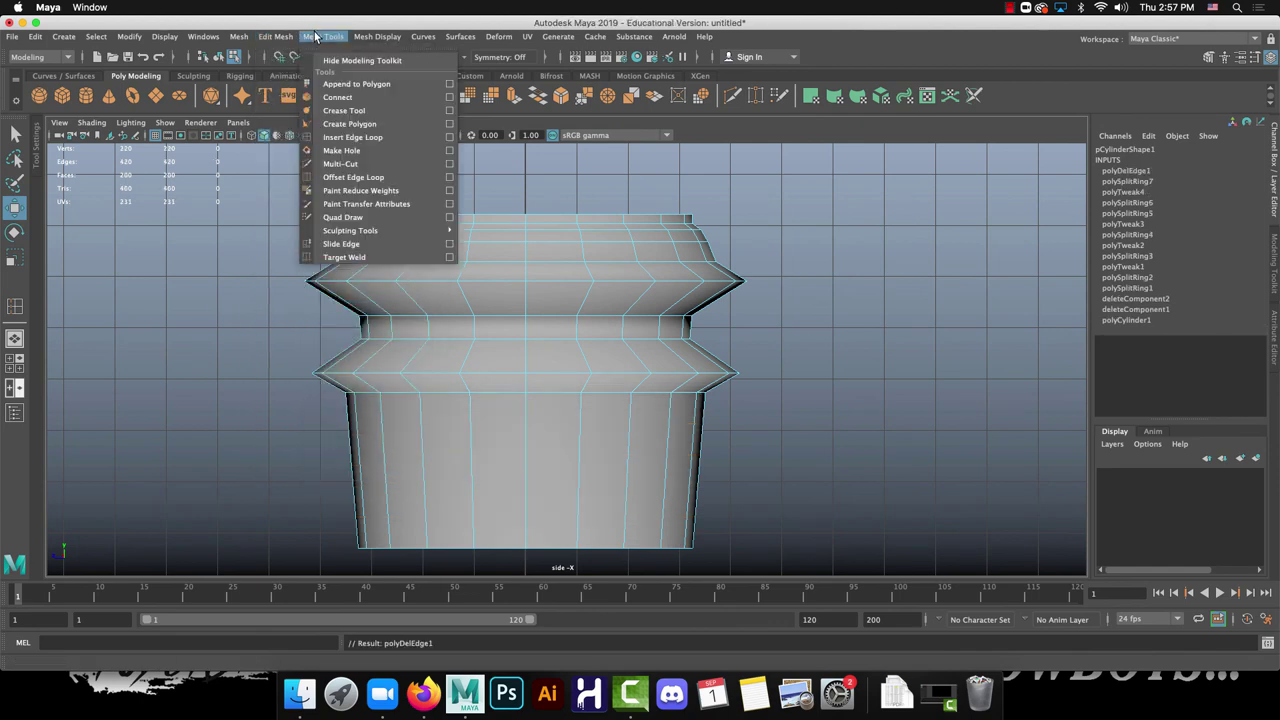
{"action": "left_click", "coordinate": [372, 134]}
{"action": "mouse_move", "coordinate": [474, 463]}
{"action": "left_mouse_down"}
{"action": "mouse_move", "coordinate": [474, 441]}
{"action": "mouse_move", "coordinate": [476, 467]}
{"action": "left_mouse_up"}
{"action": "left_click_drag", "start_coordinate": [463, 417], "coordinate": [475, 534]}
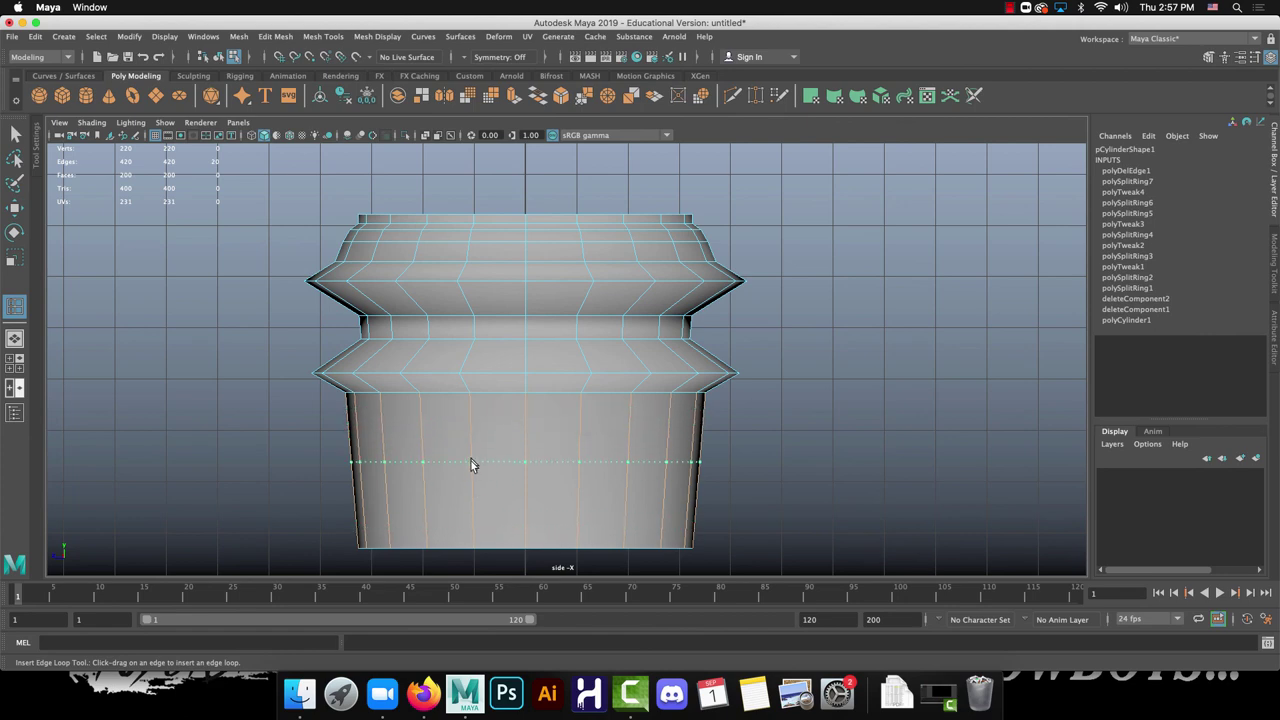
{"action": "left_click_drag", "start_coordinate": [470, 408], "coordinate": [500, 408]}
{"action": "key", "text": "r"}
Step: Insert another edge loop slightly below the new narrow neck and scale it outward to widen the body there
{"action": "left_click", "coordinate": [323, 36]}
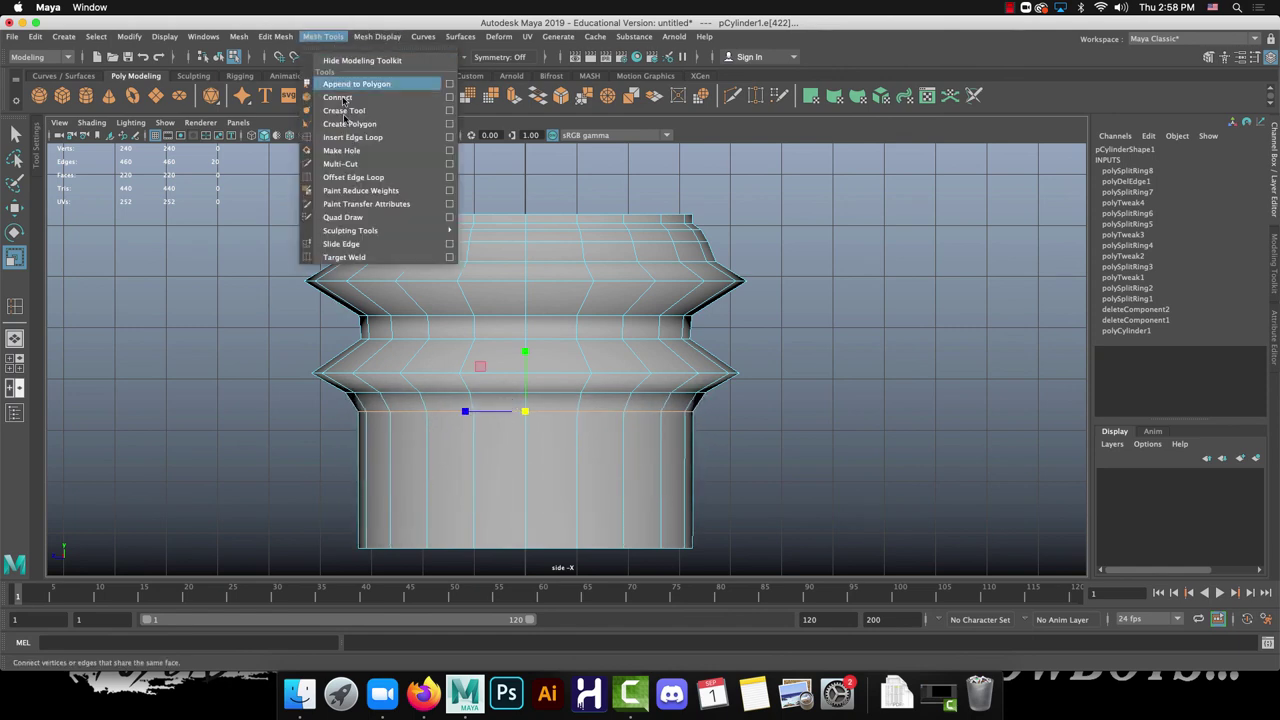
{"action": "left_click", "coordinate": [352, 137]}
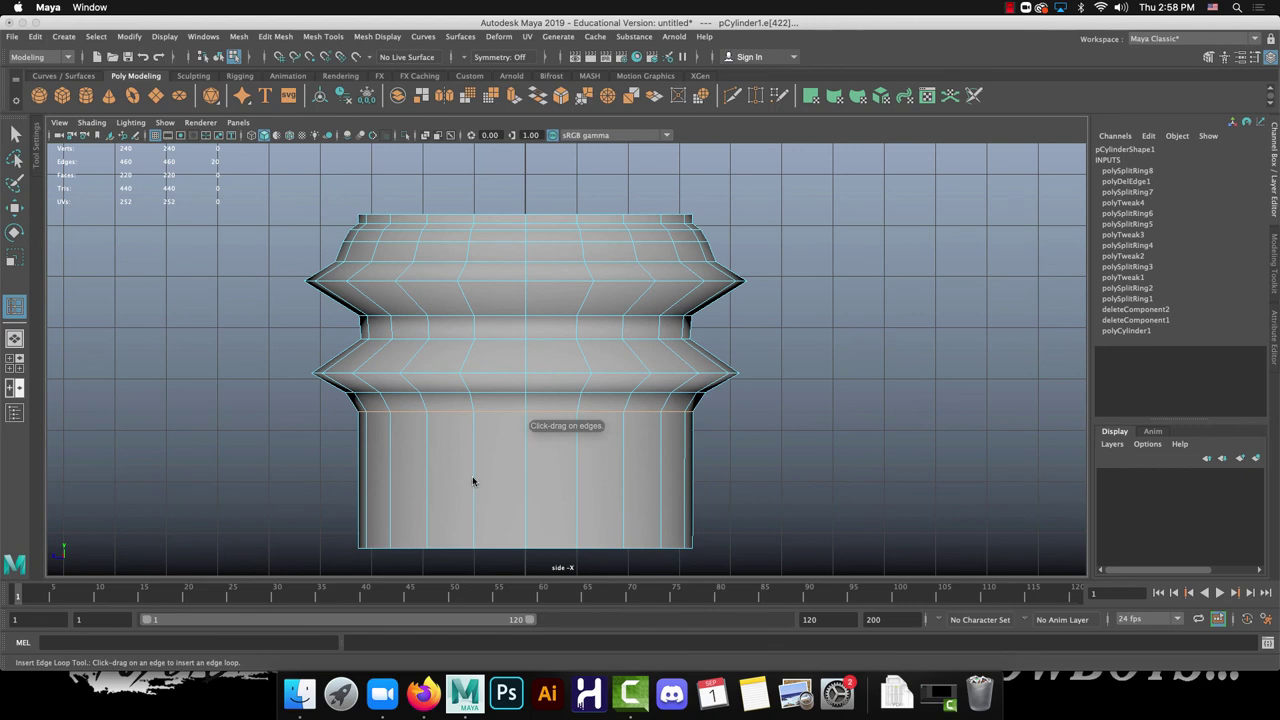
{"action": "left_click_drag", "start_coordinate": [473, 481], "coordinate": [551, 434]}
{"action": "key", "text": "r"}
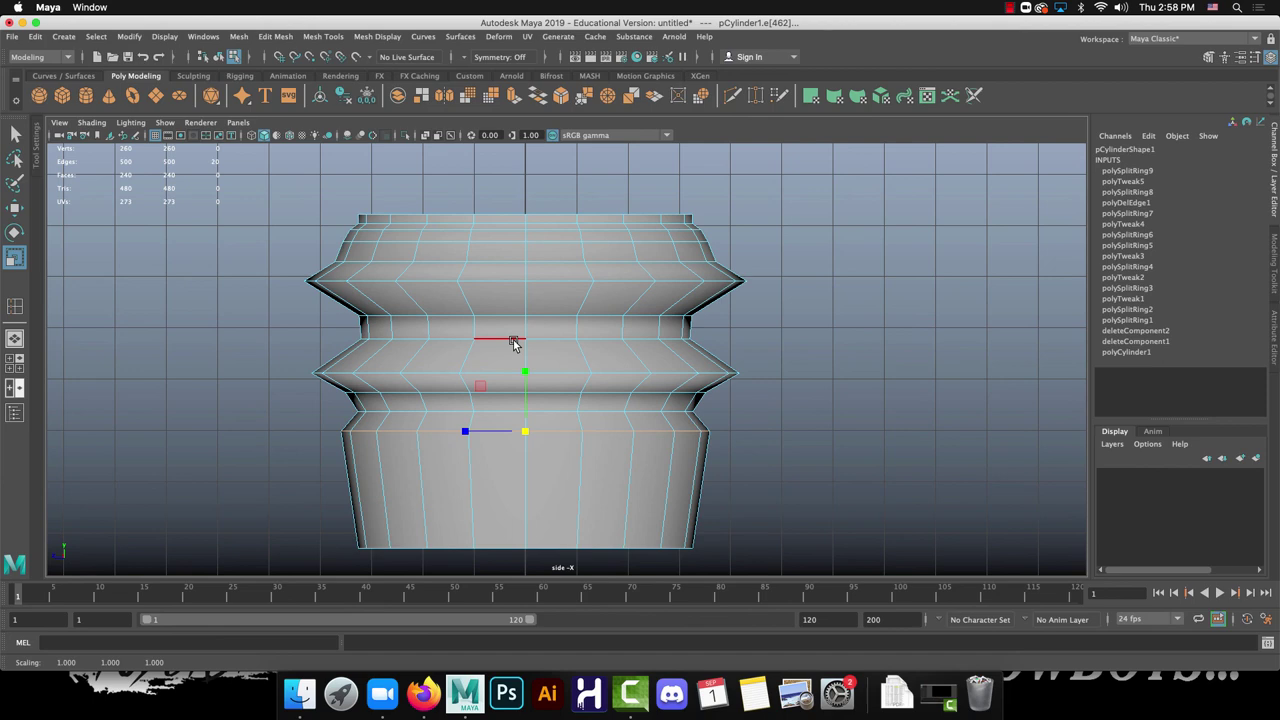